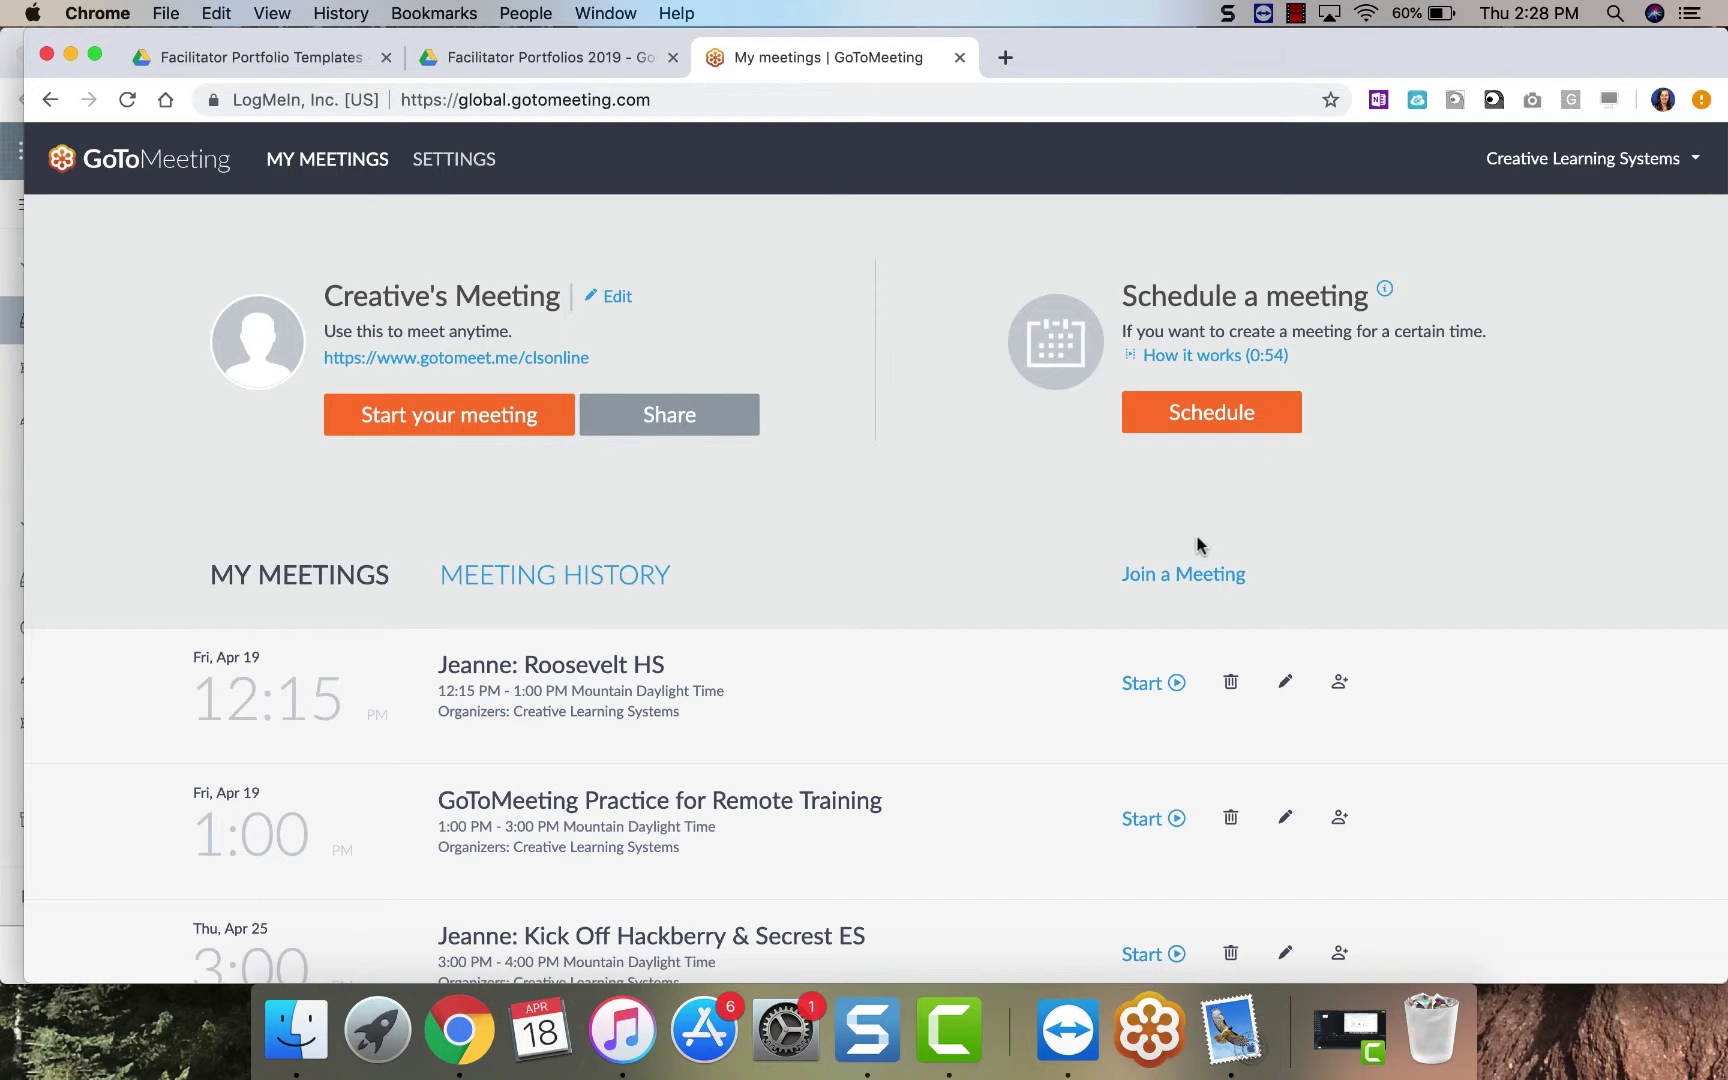
Step: Look through the upcoming meetings listed under My Meetings
{"action": "scroll", "coordinate": [834, 672], "scroll_direction": "down", "scroll_amount": 5}
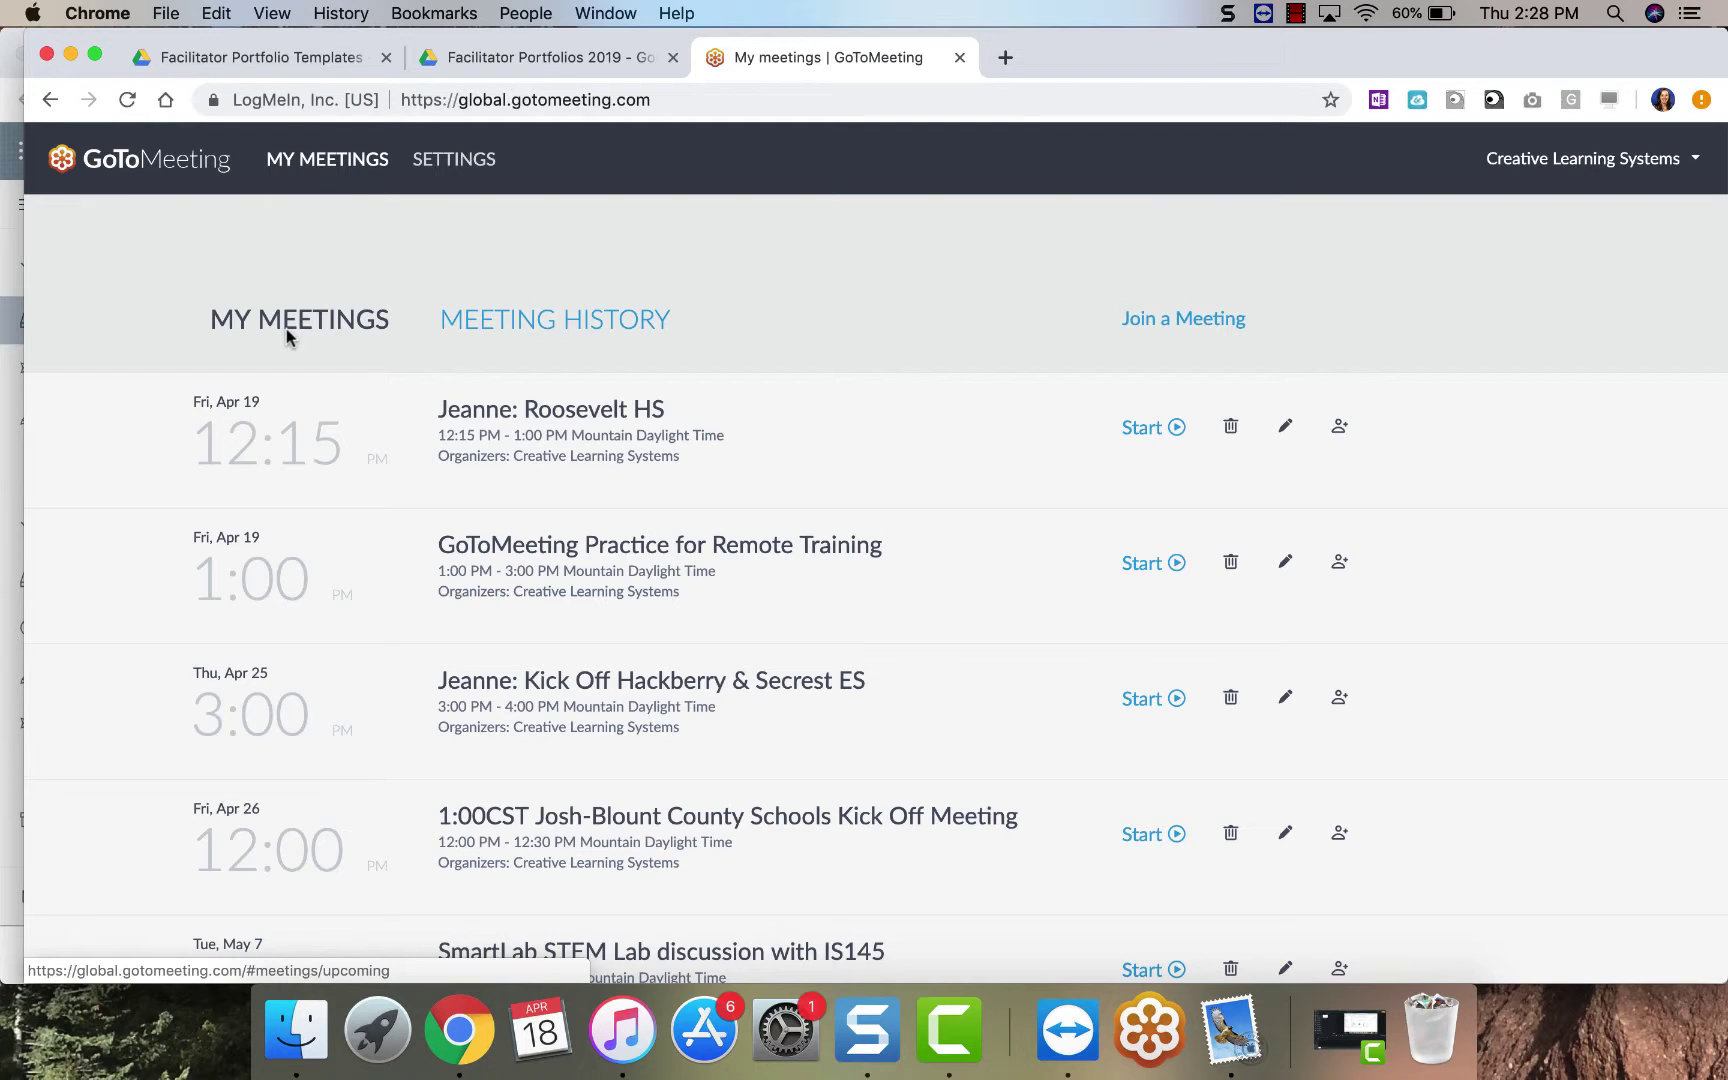
{"action": "scroll", "coordinate": [66, 865], "scroll_direction": "down", "scroll_amount": 2}
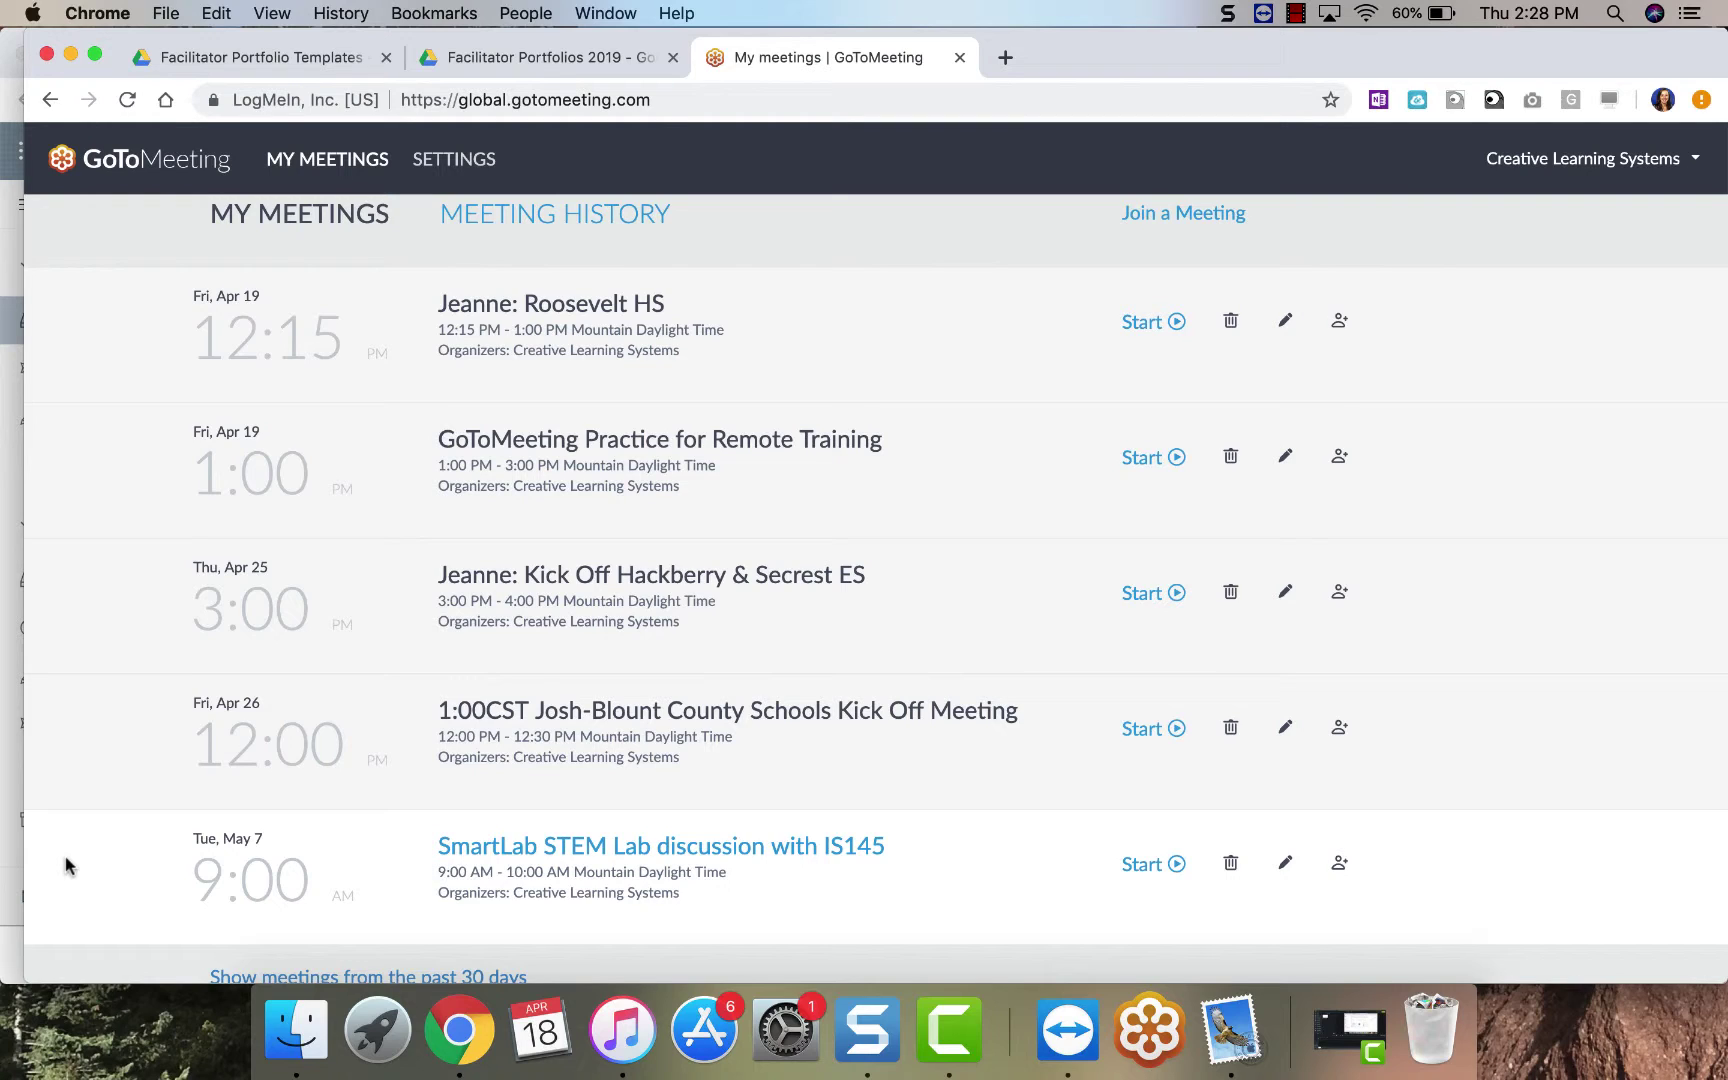
{"action": "scroll", "coordinate": [66, 866], "scroll_direction": "up", "scroll_amount": 4}
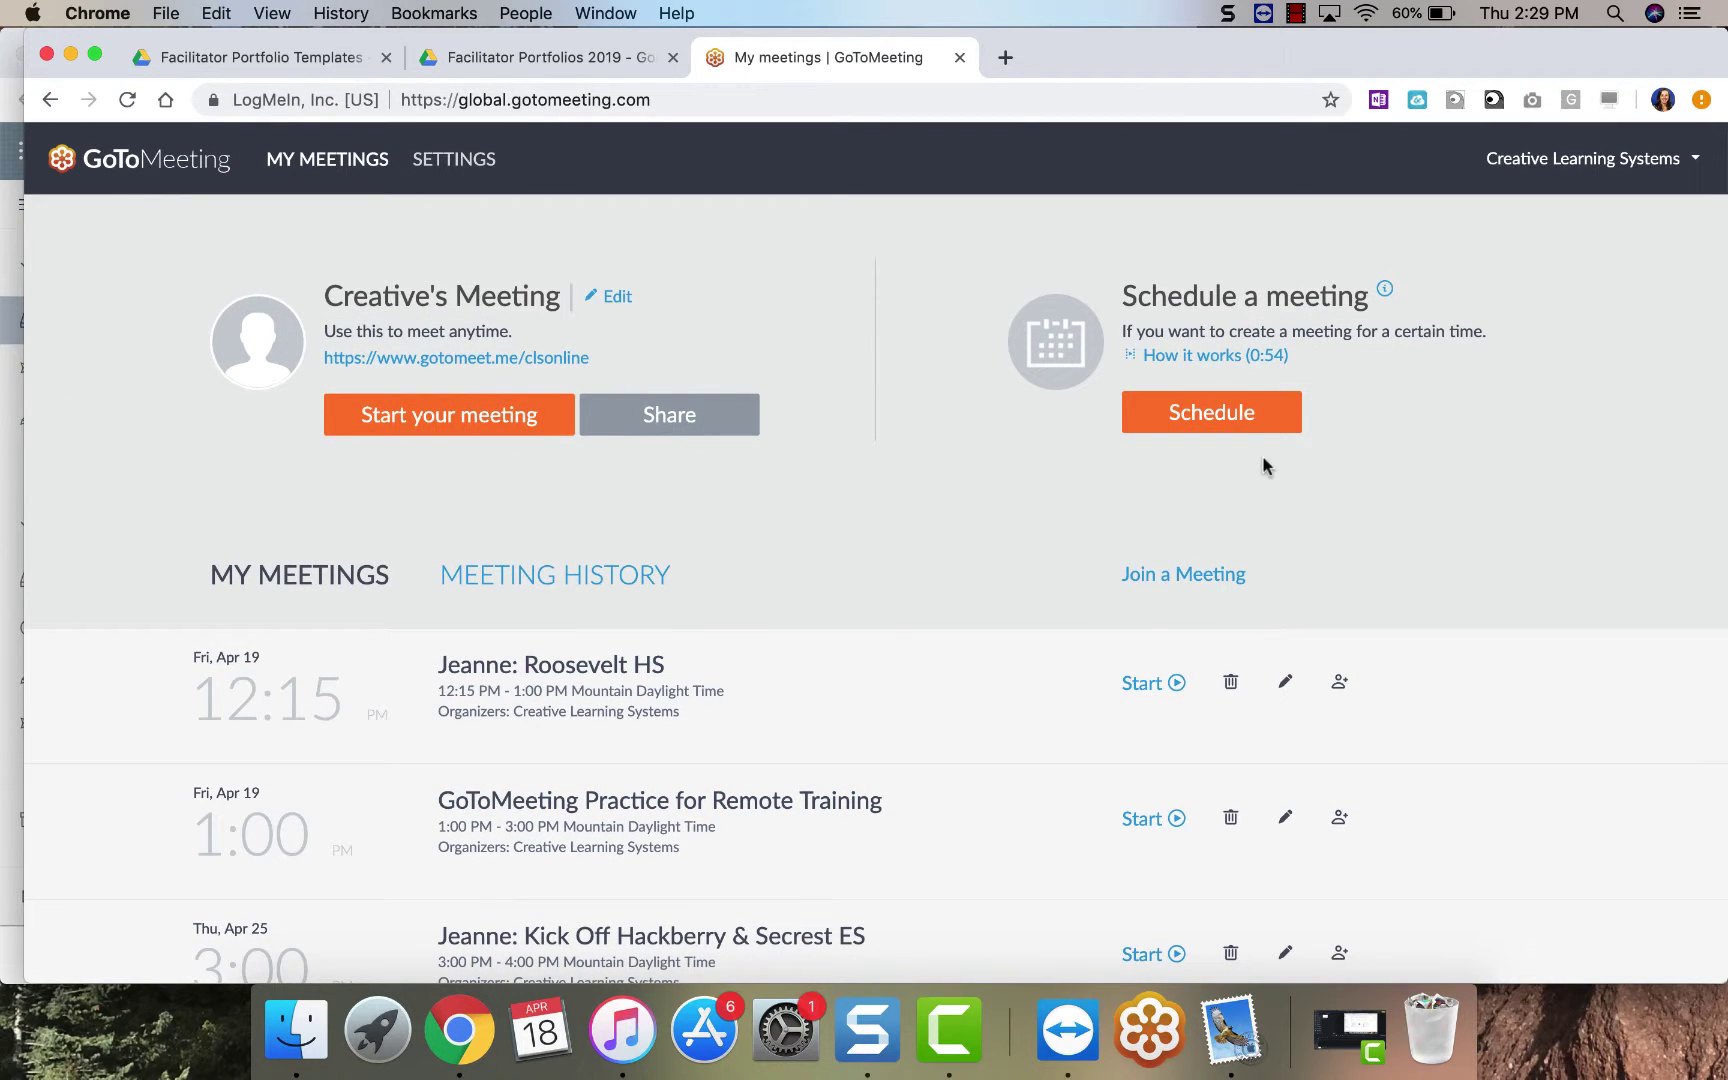
Step: Open the form for scheduling a meeting and review its recurrence, date and duration options
{"action": "left_click", "coordinate": [1209, 413]}
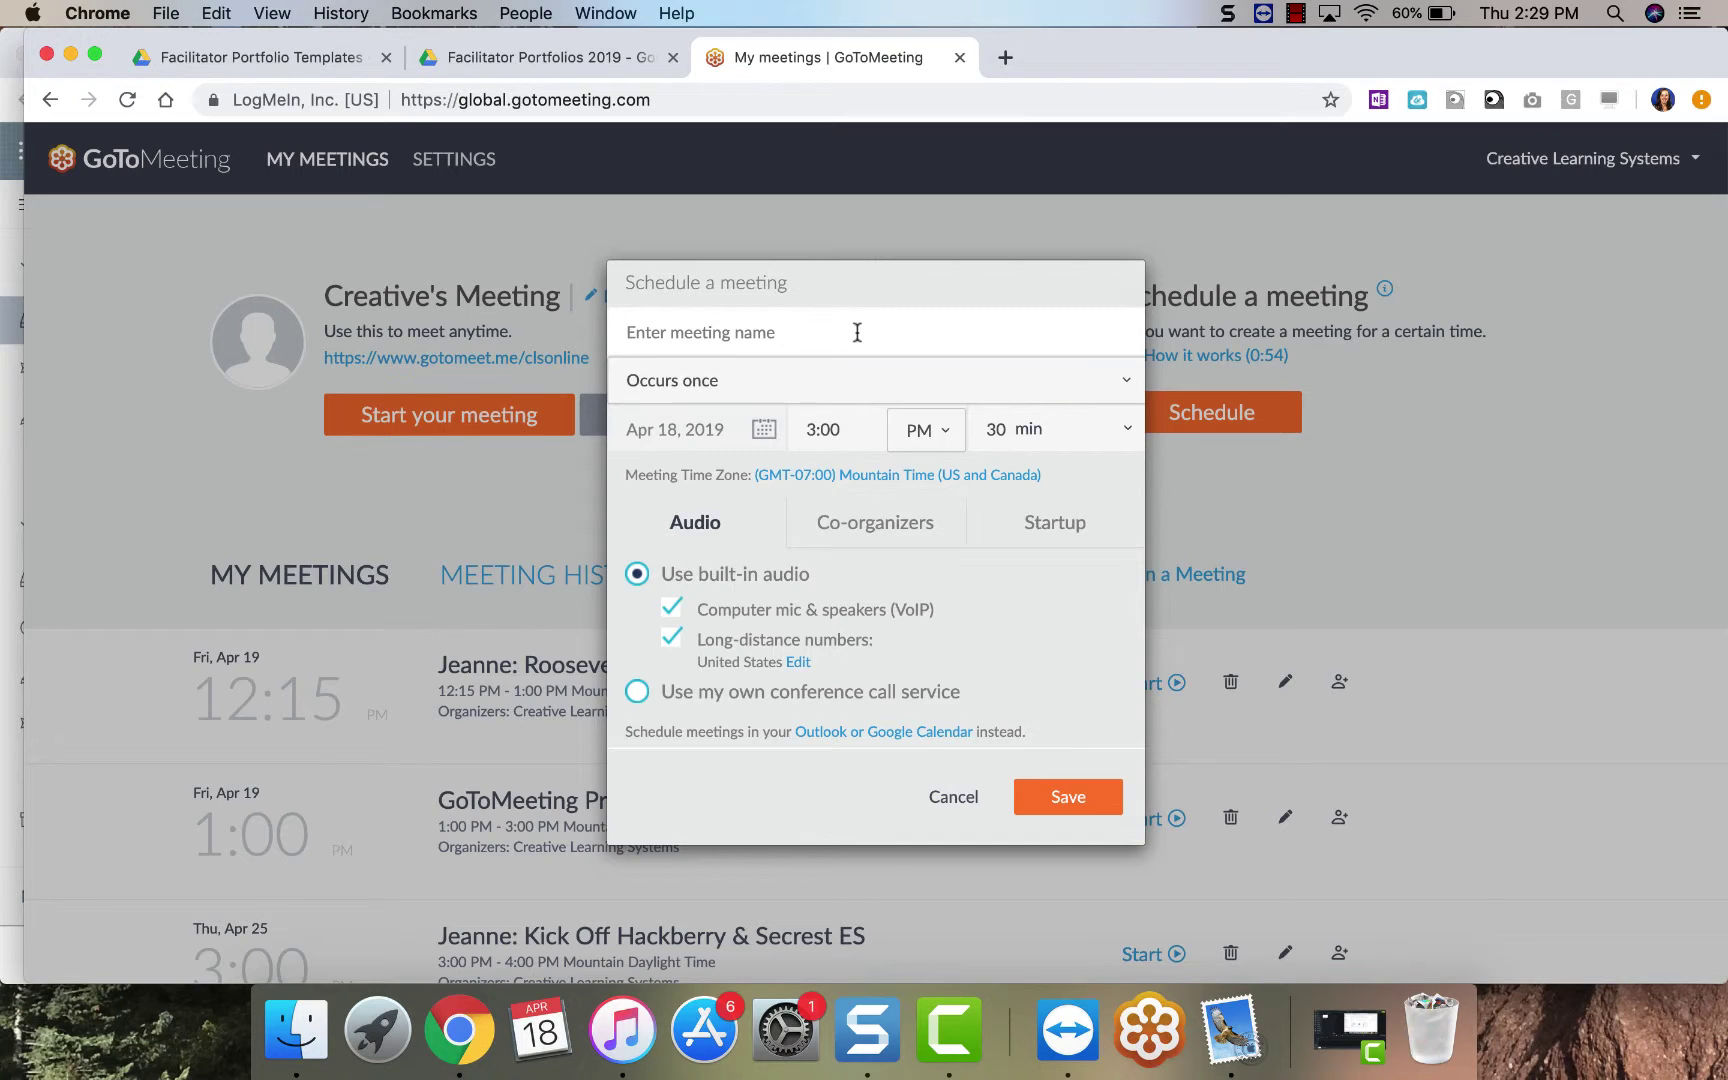
{"action": "left_click", "coordinate": [1111, 386]}
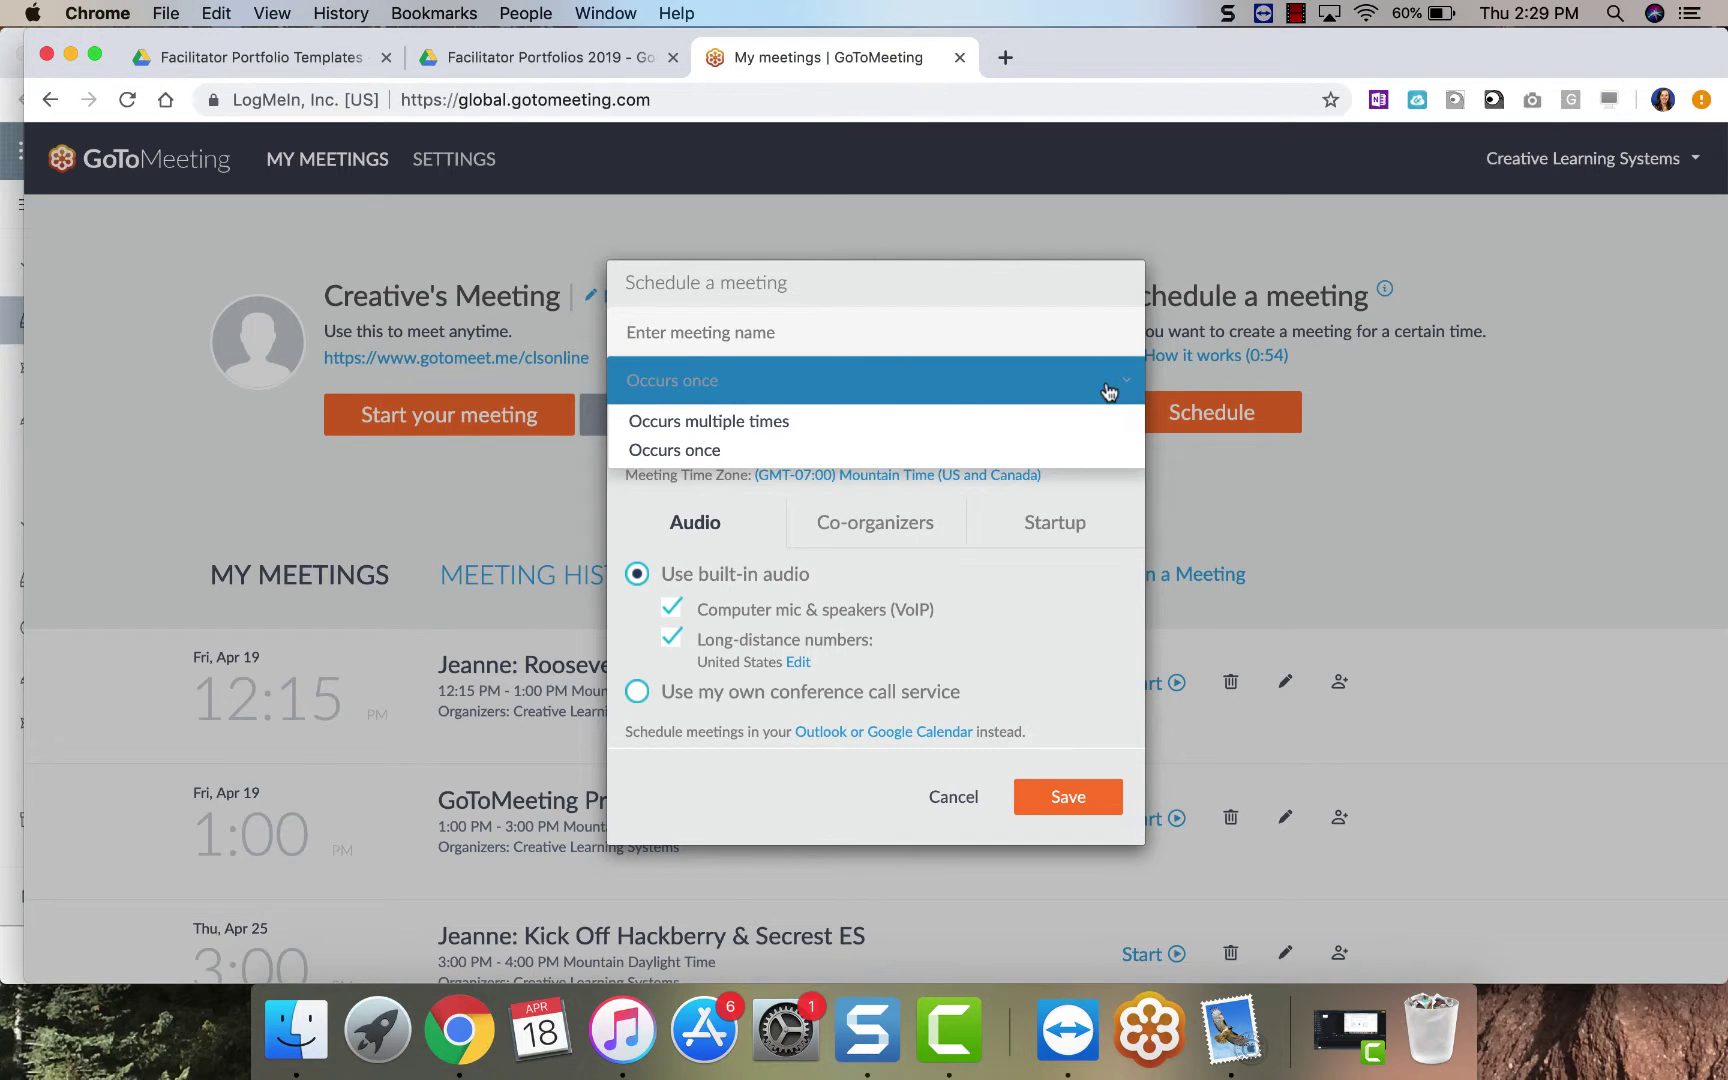
{"action": "left_click", "coordinate": [745, 449]}
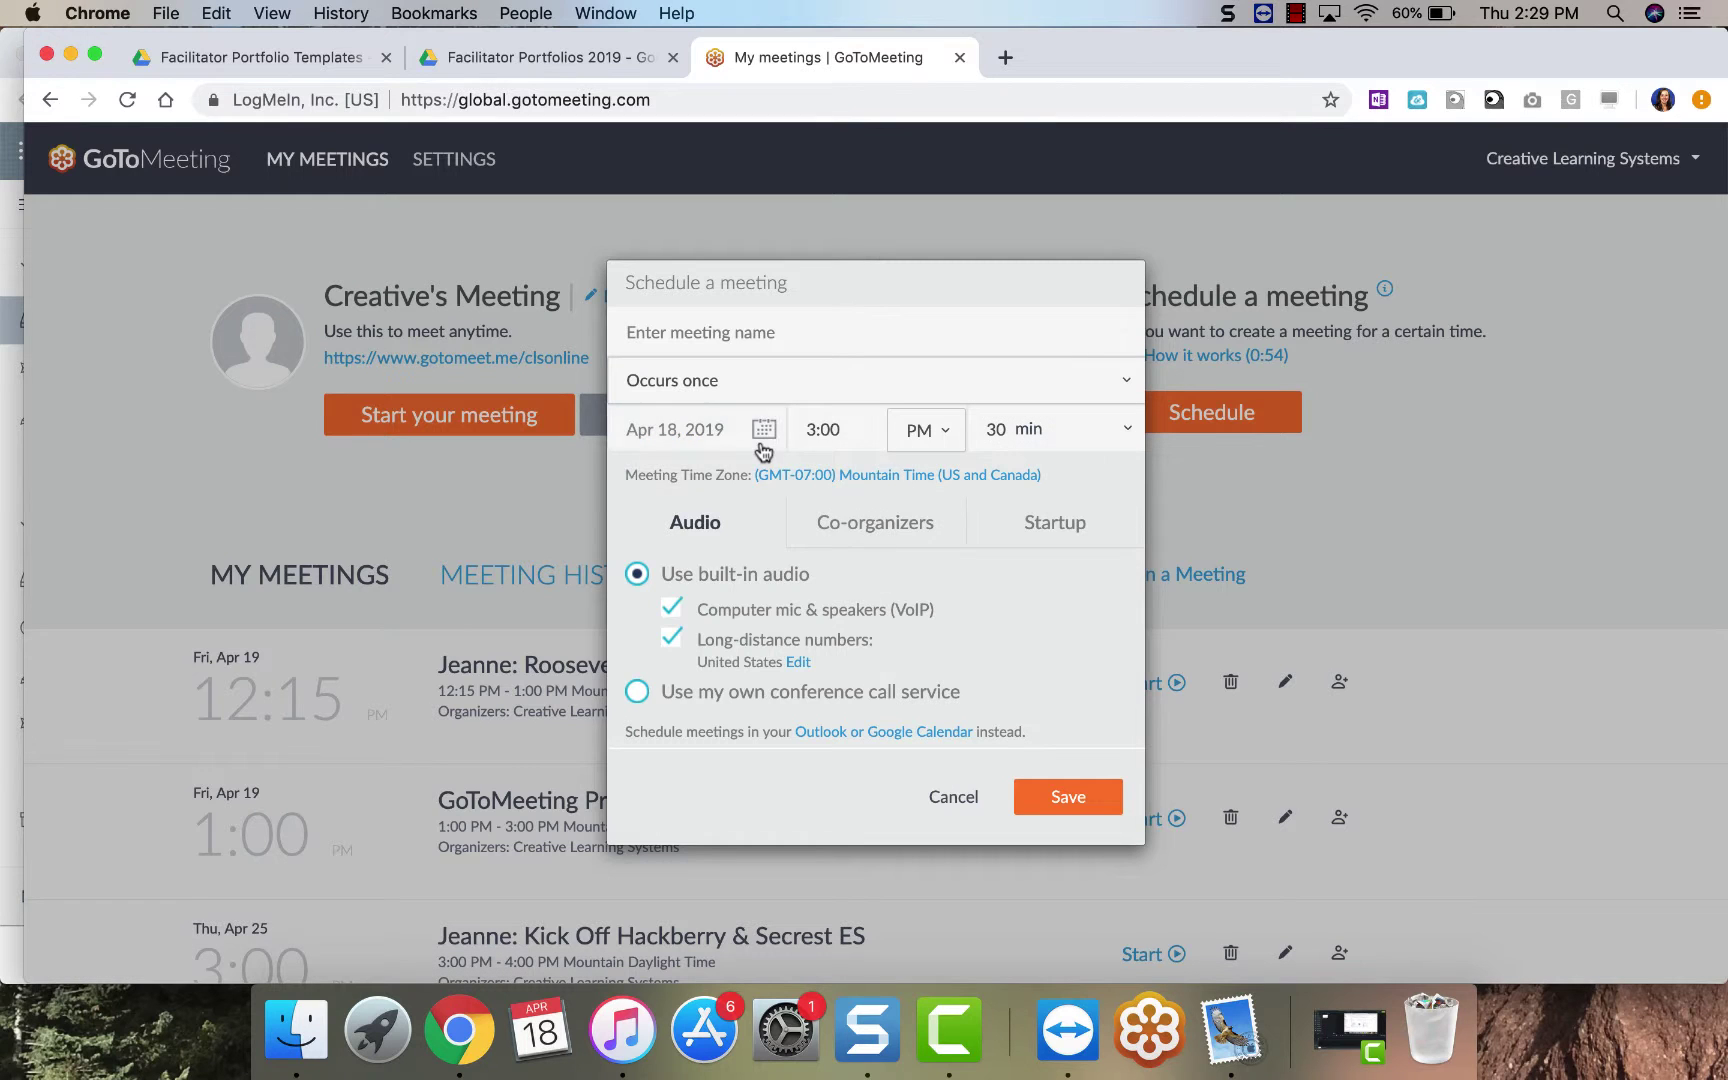
{"action": "left_click", "coordinate": [763, 430]}
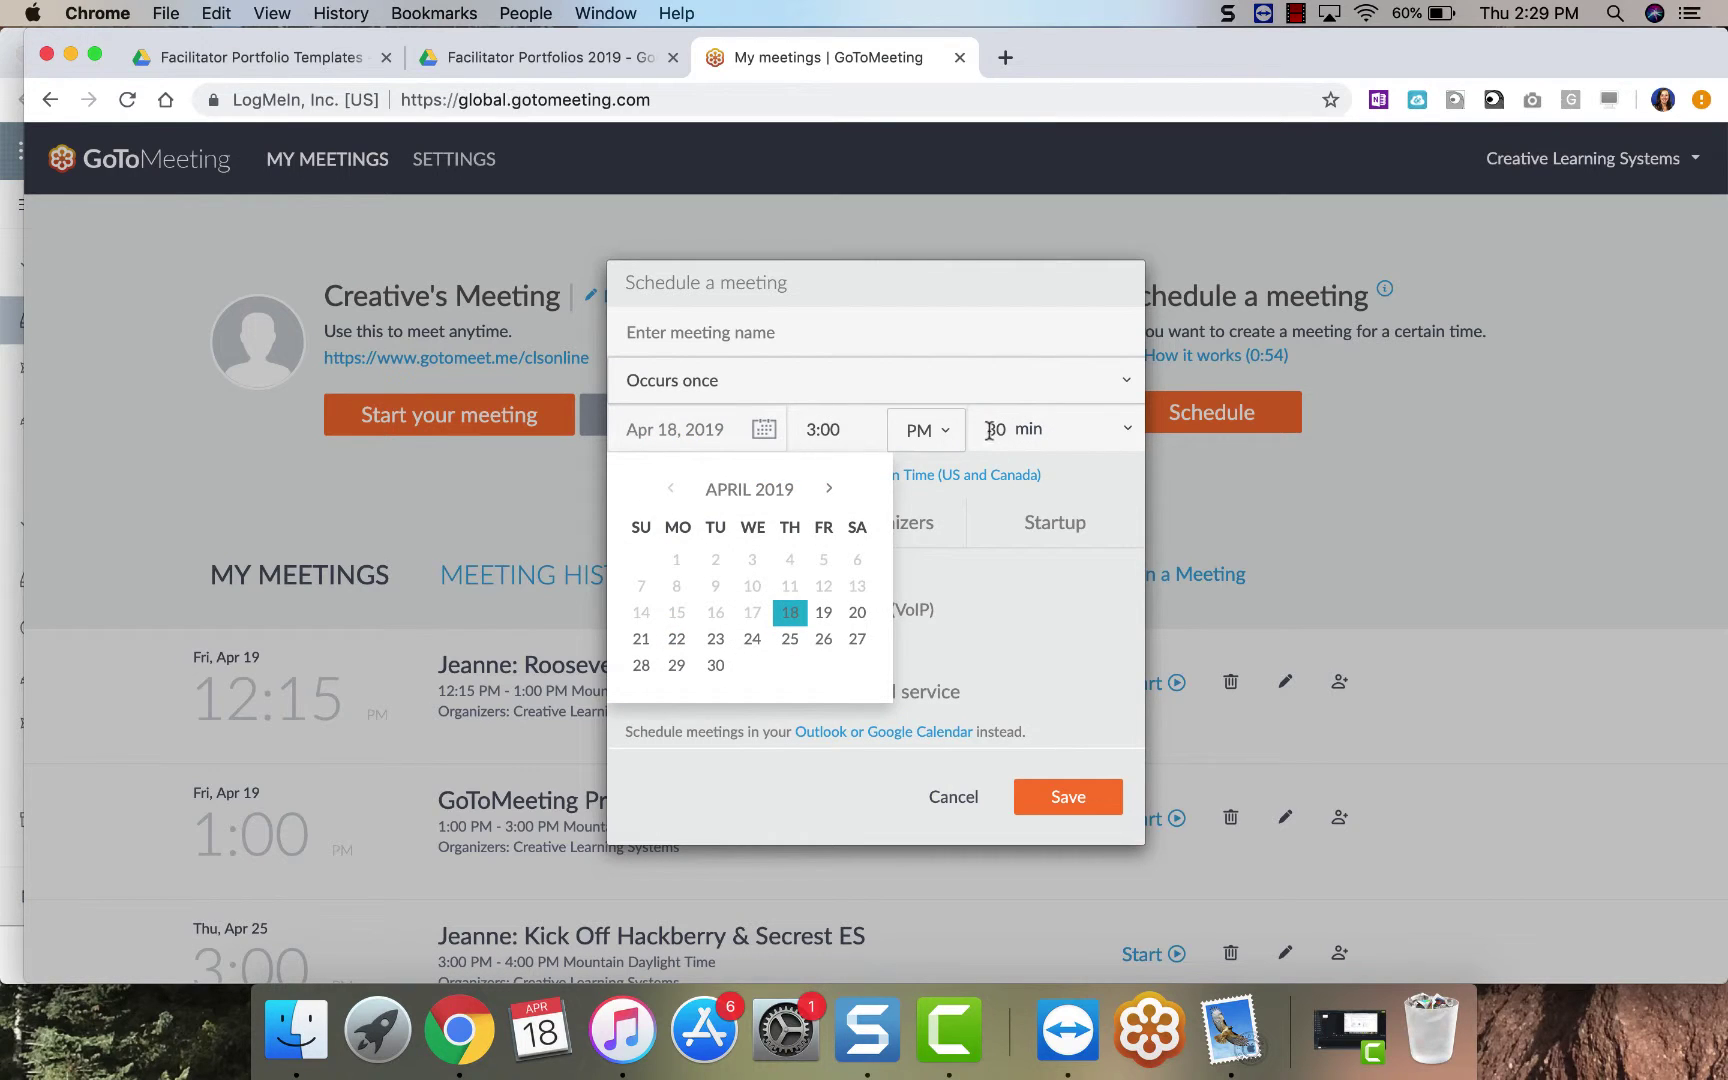
{"action": "left_click", "coordinate": [1118, 428]}
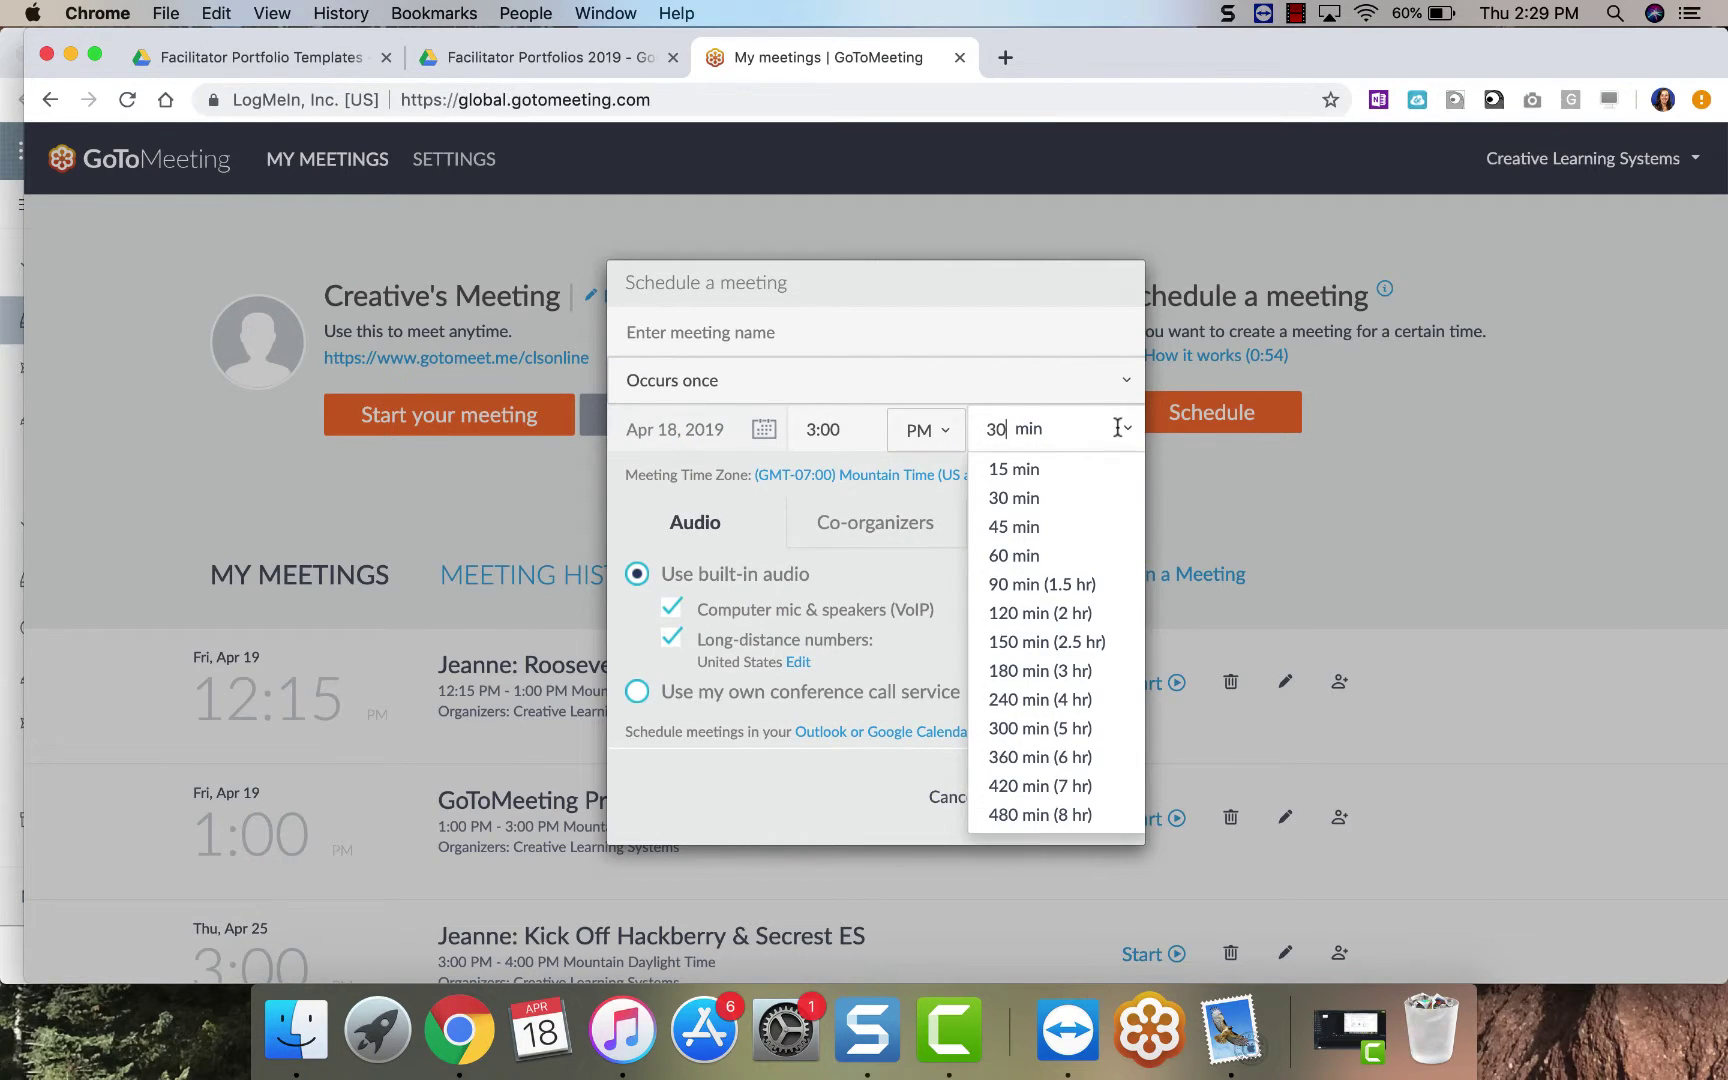
{"action": "left_click", "coordinate": [738, 805]}
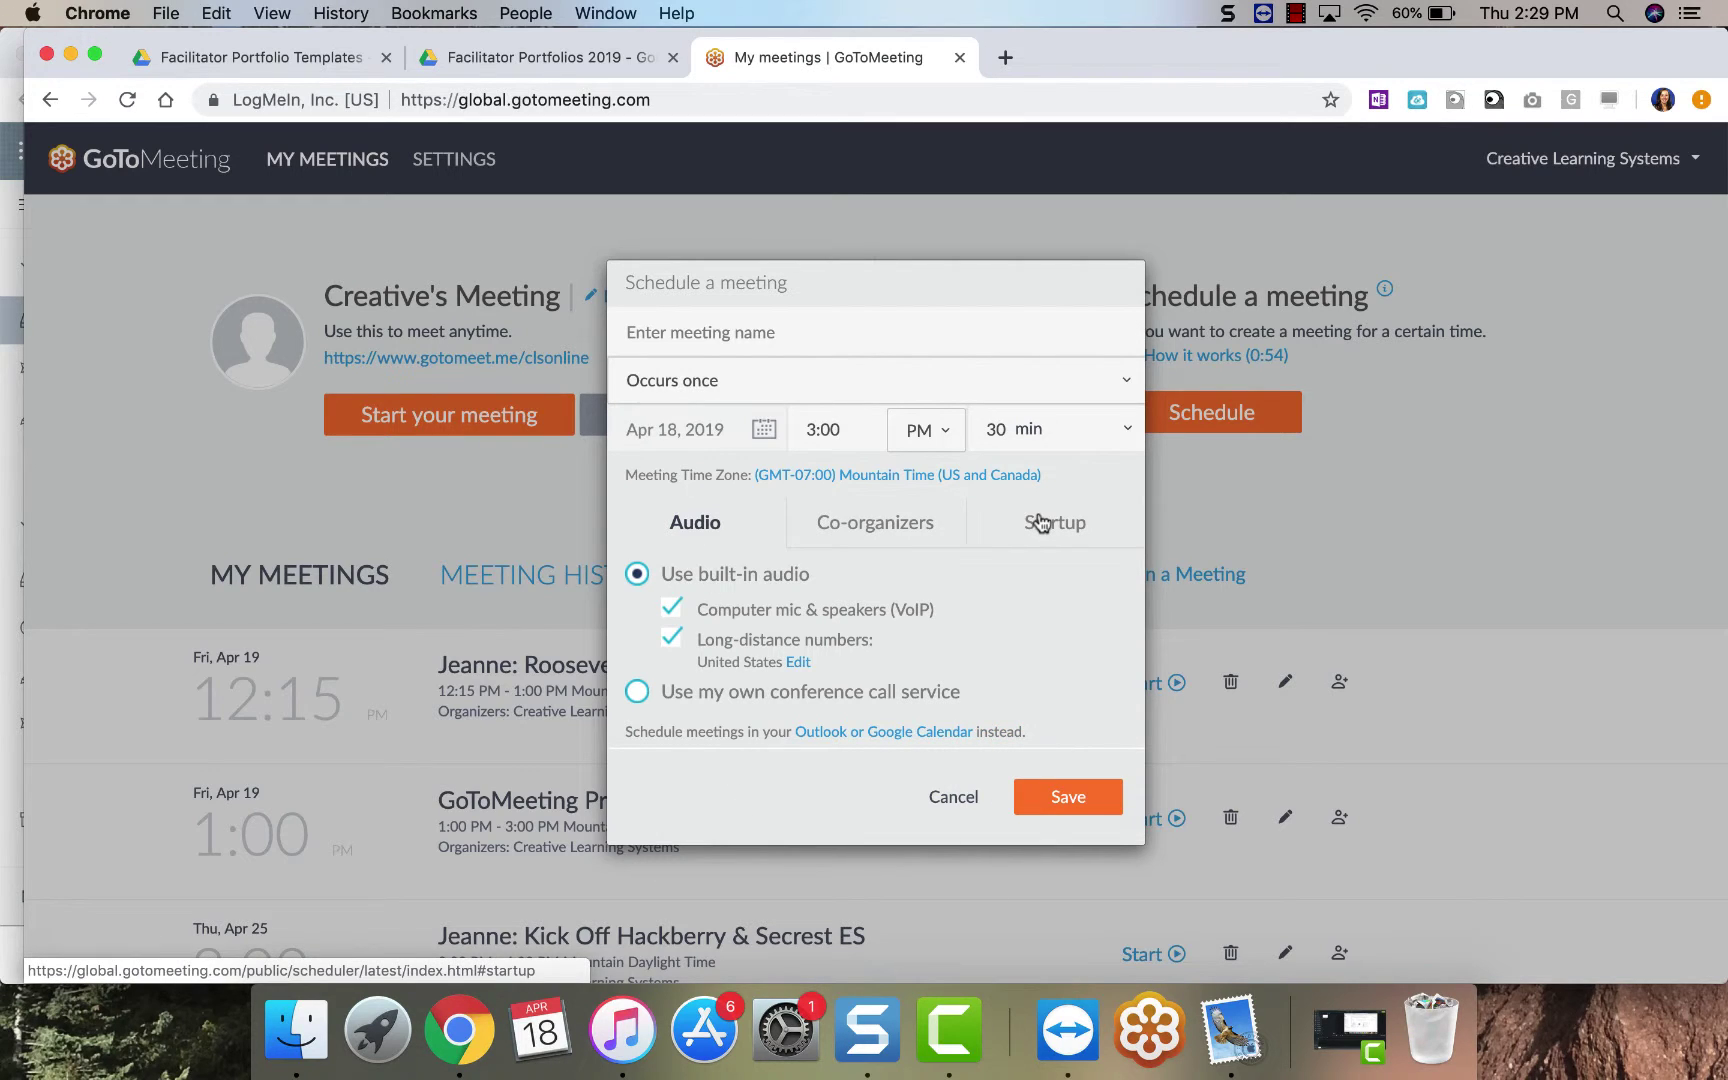
Step: Review the time zone choices for the meeting, keeping (GMT-07:00) Mountain Time (US and Canada)
{"action": "left_click", "coordinate": [908, 476]}
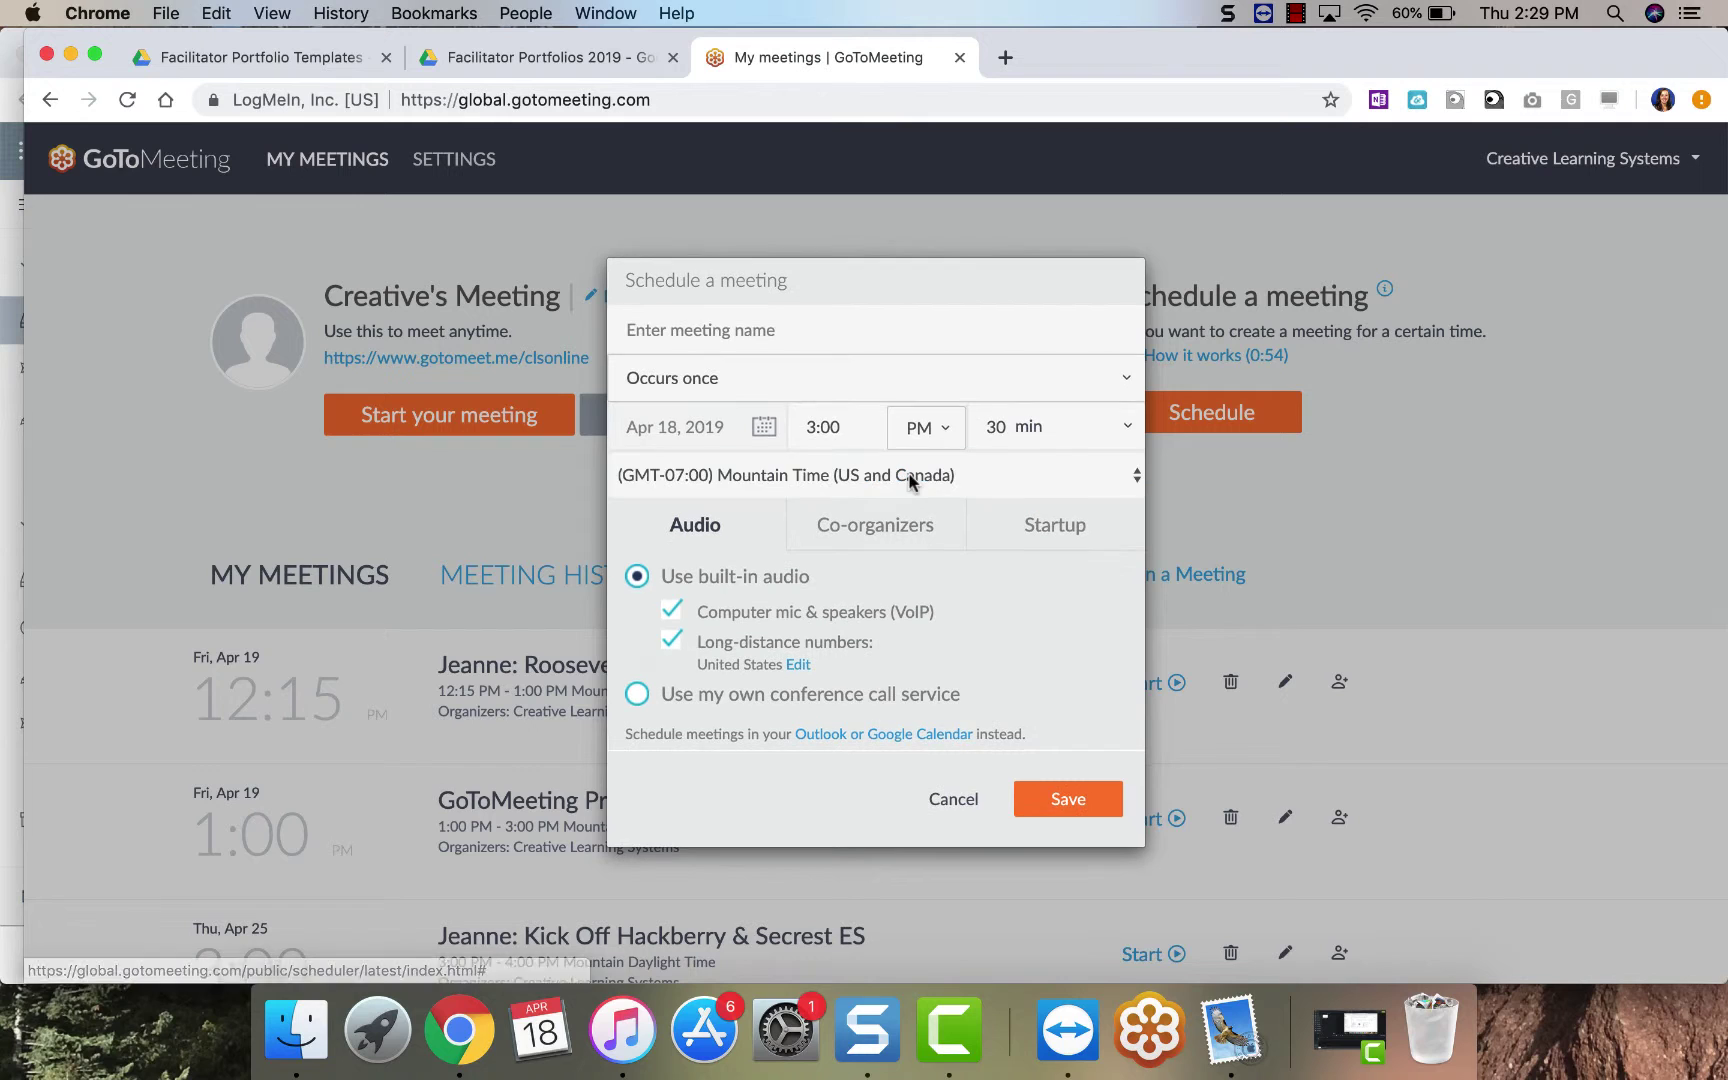
{"action": "left_click", "coordinate": [1099, 483]}
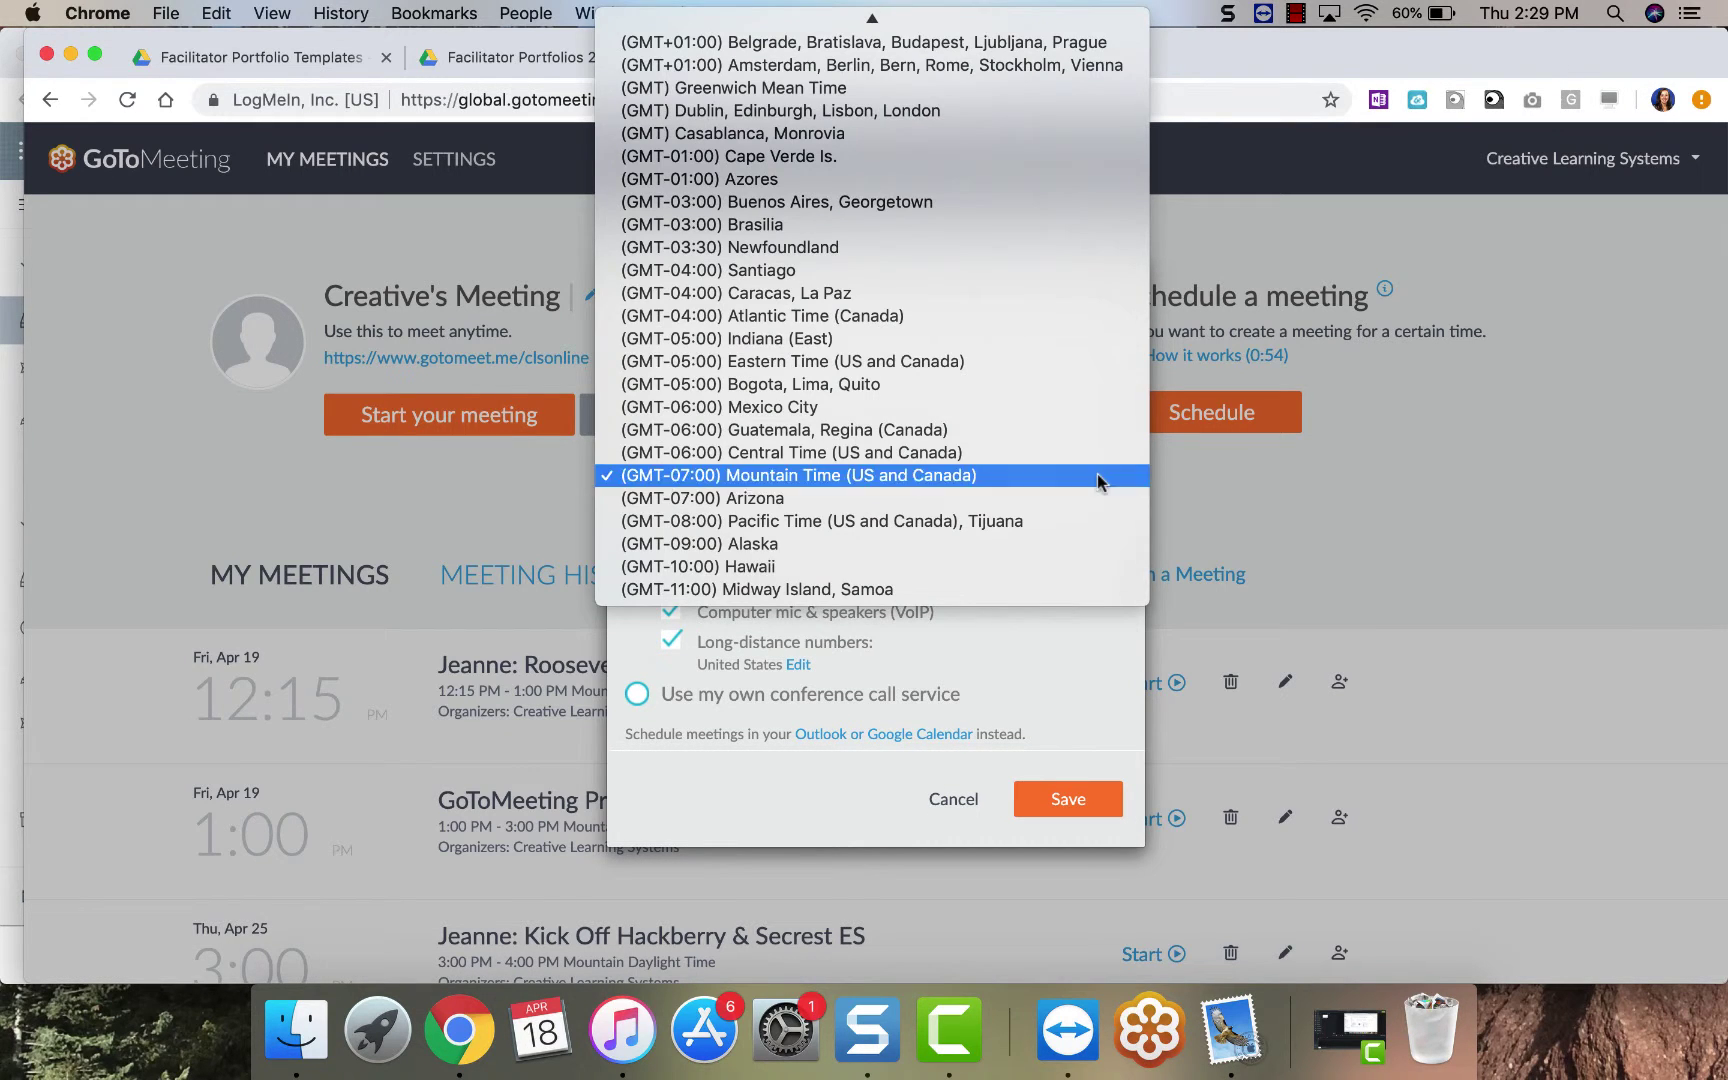
{"action": "left_click", "coordinate": [1097, 482]}
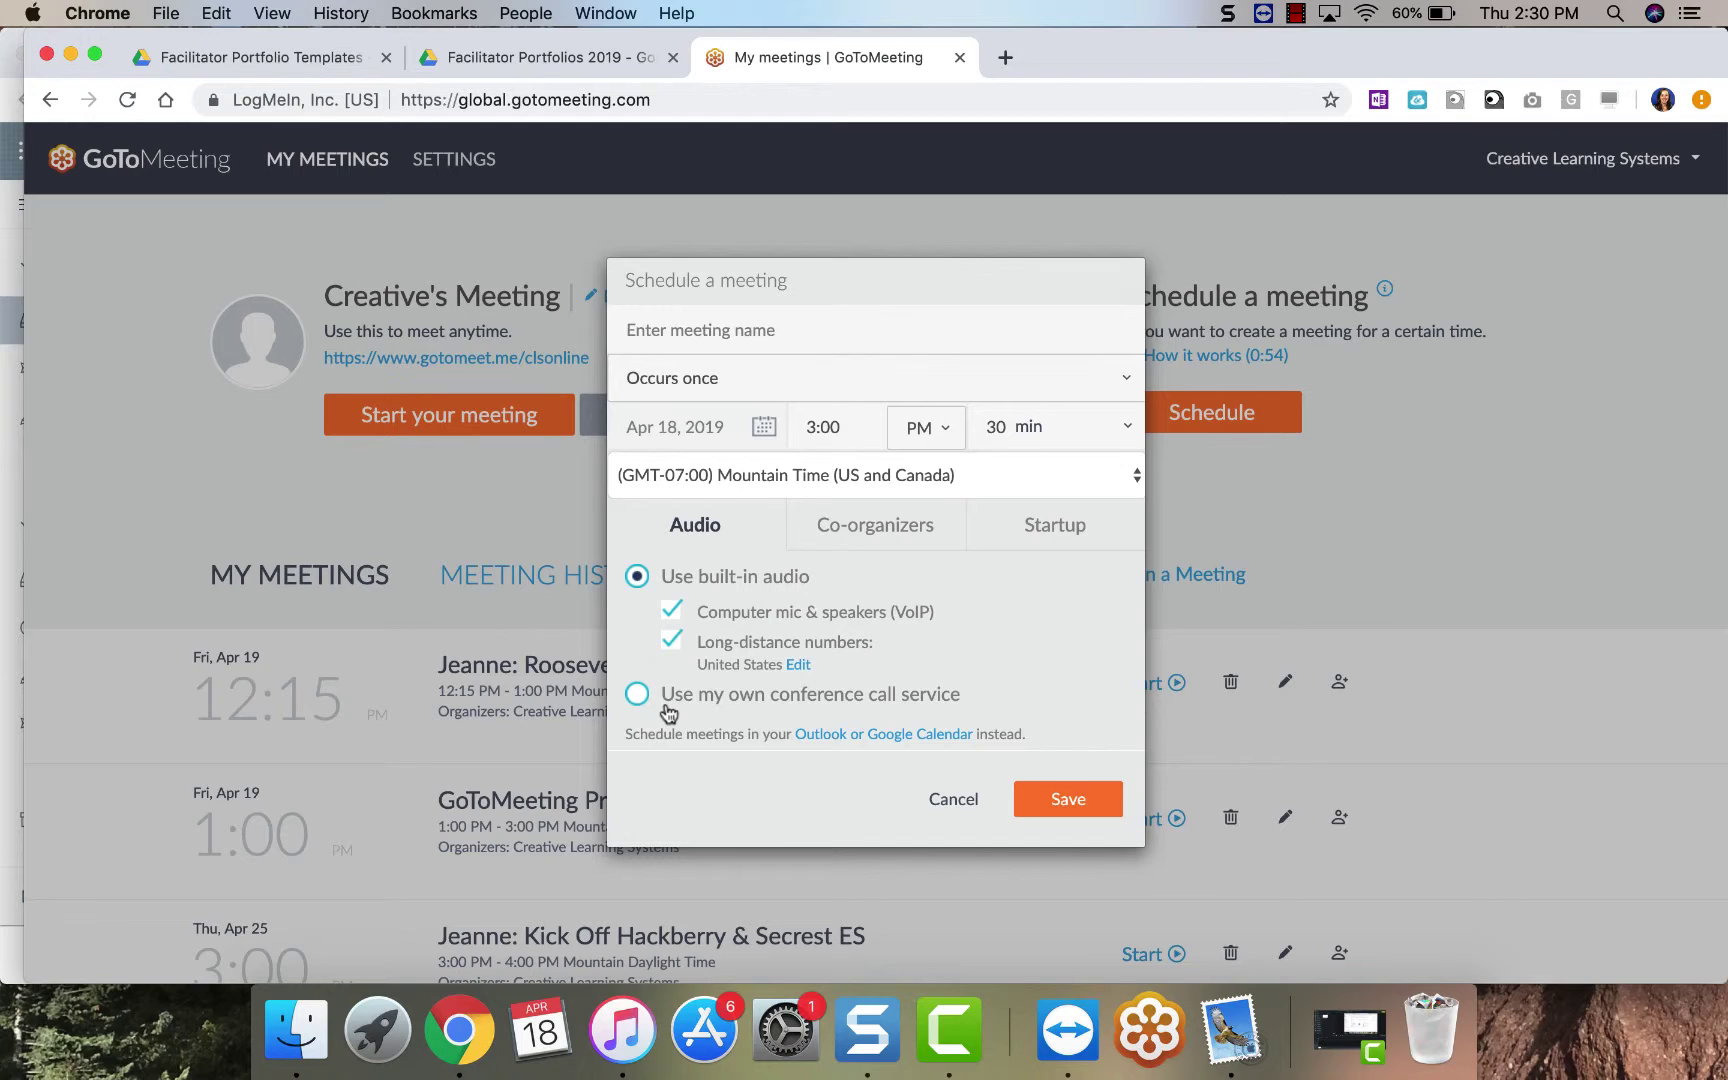
Step: Review the meeting's Co-organizers and Startup settings, and cancel the scheduling form without saving
{"action": "left_click", "coordinate": [870, 540]}
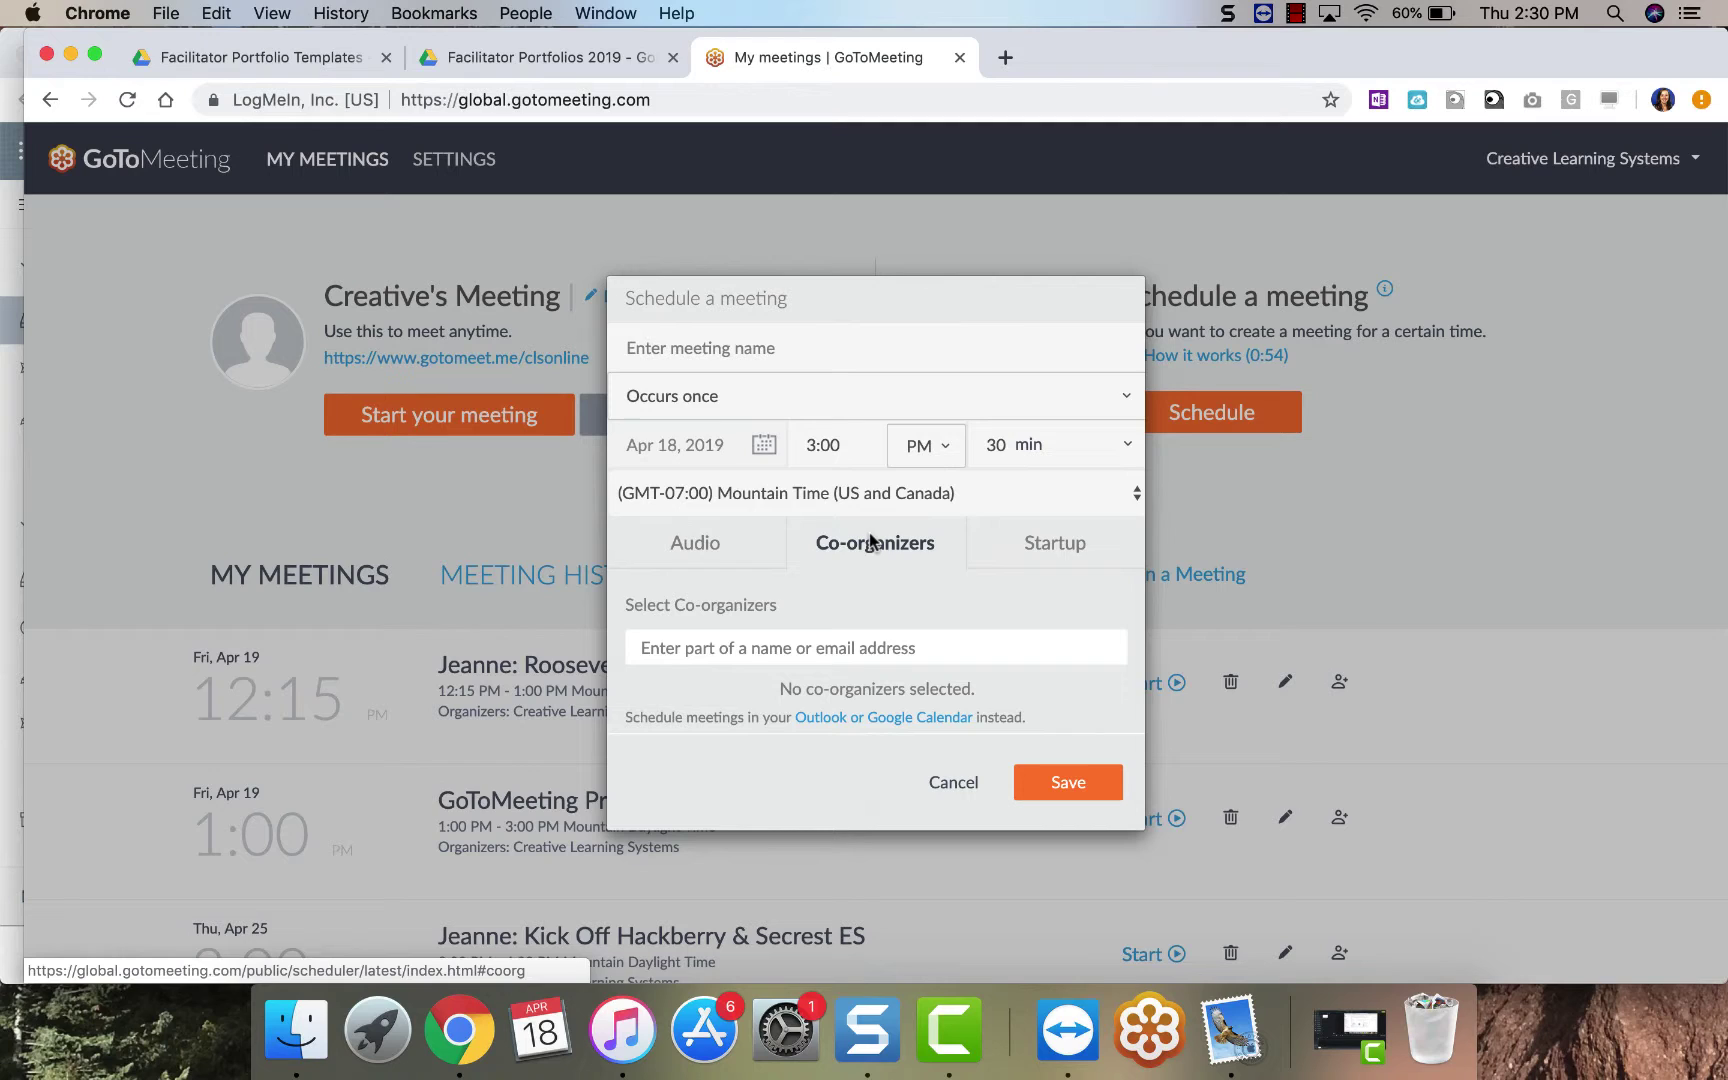
{"action": "left_click", "coordinate": [1060, 550]}
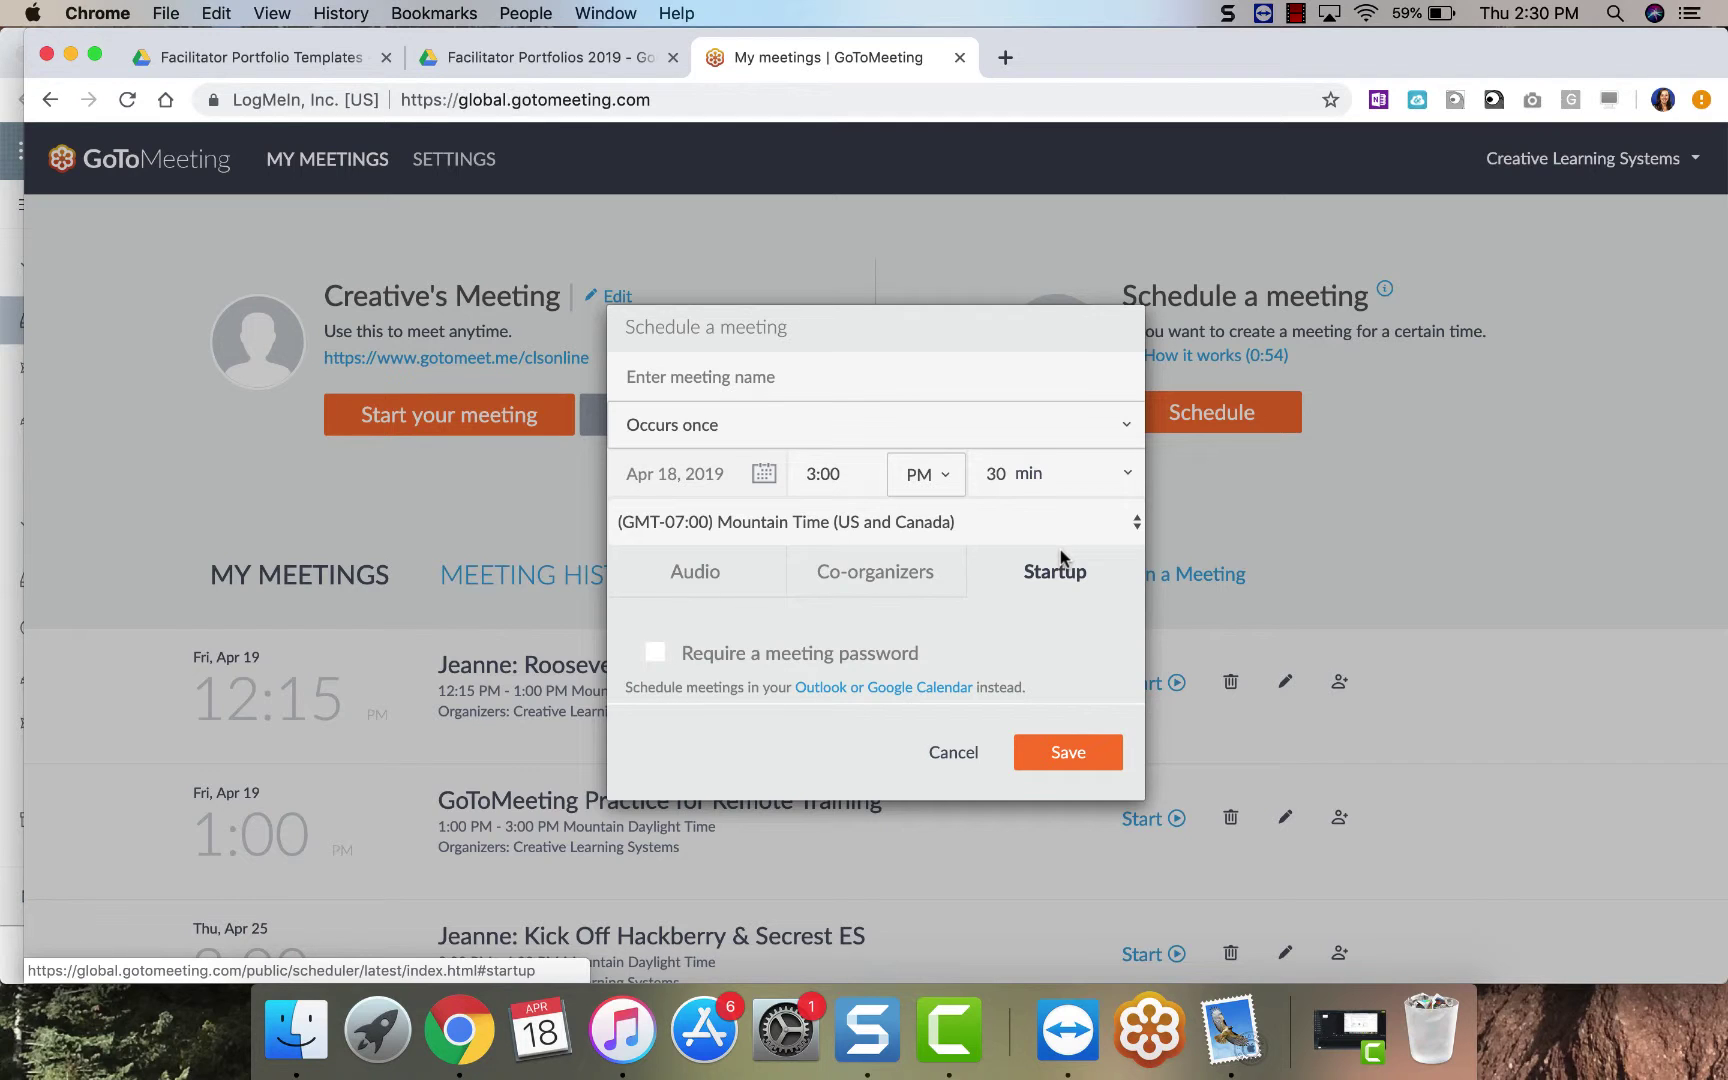
{"action": "left_click", "coordinate": [955, 755]}
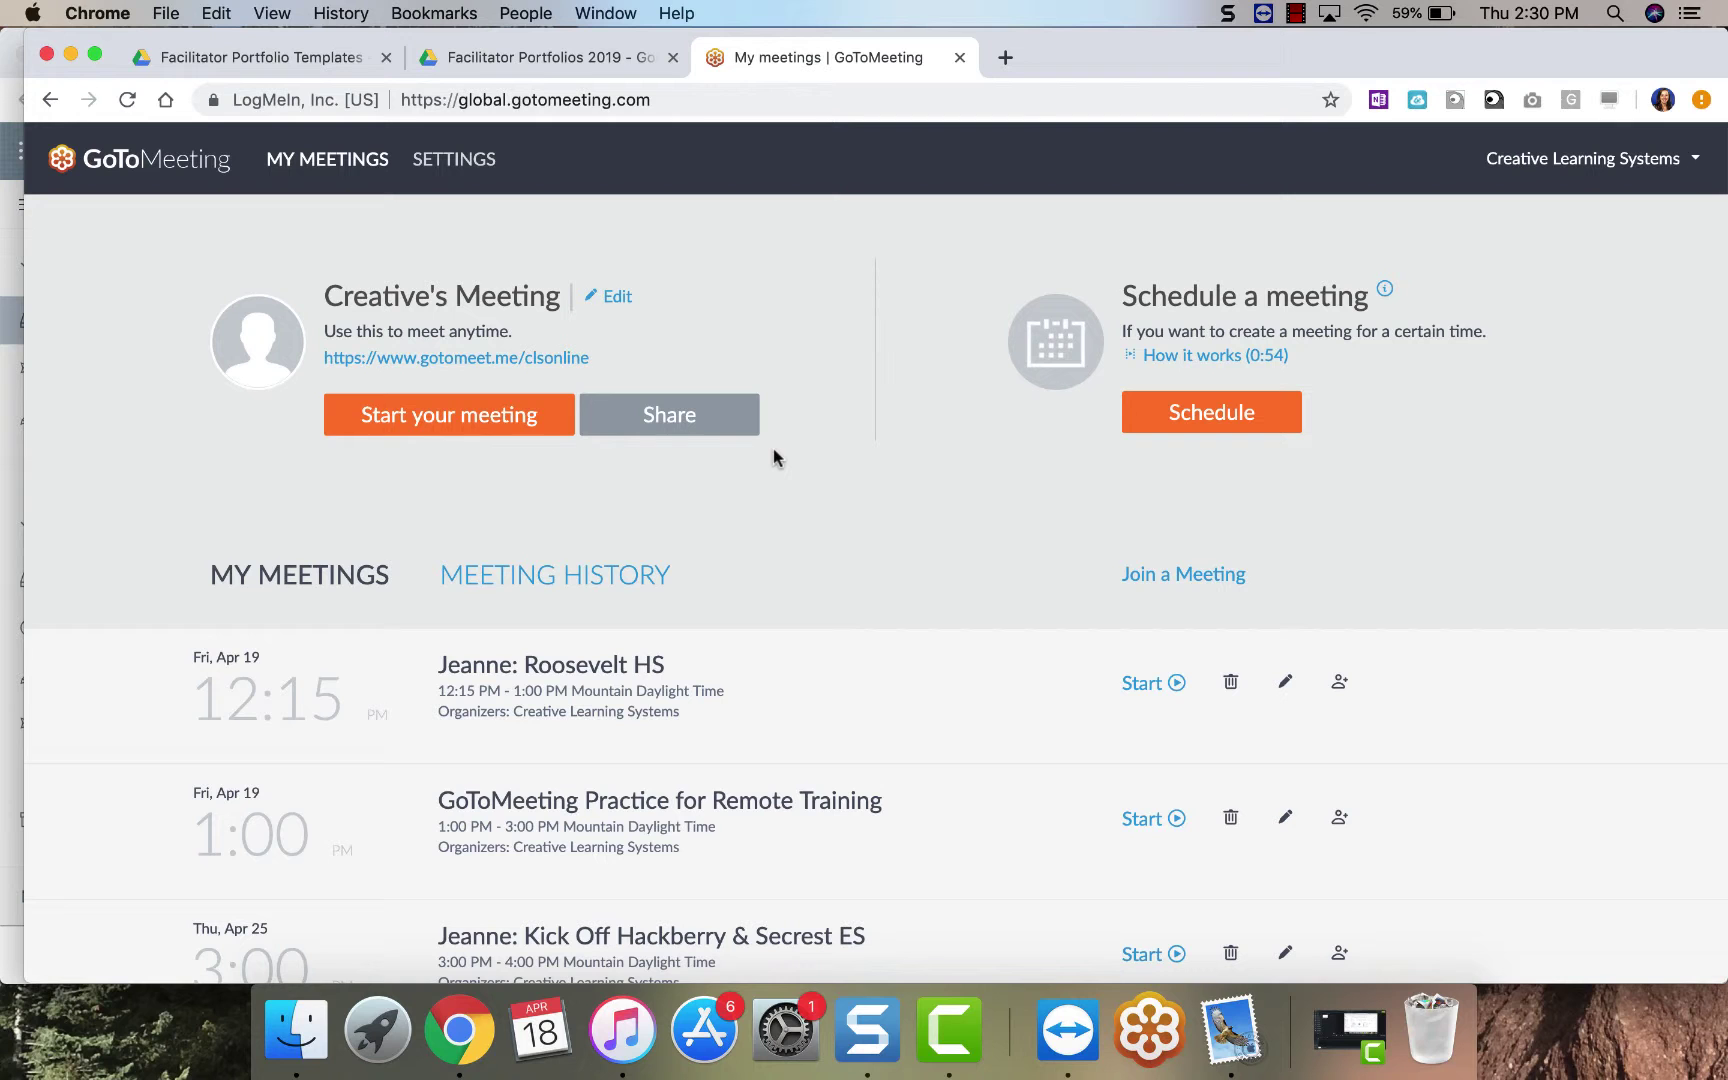
Step: Start Creative's Meeting, review the available screens and windows, and share the Main Screen
{"action": "left_click", "coordinate": [463, 425]}
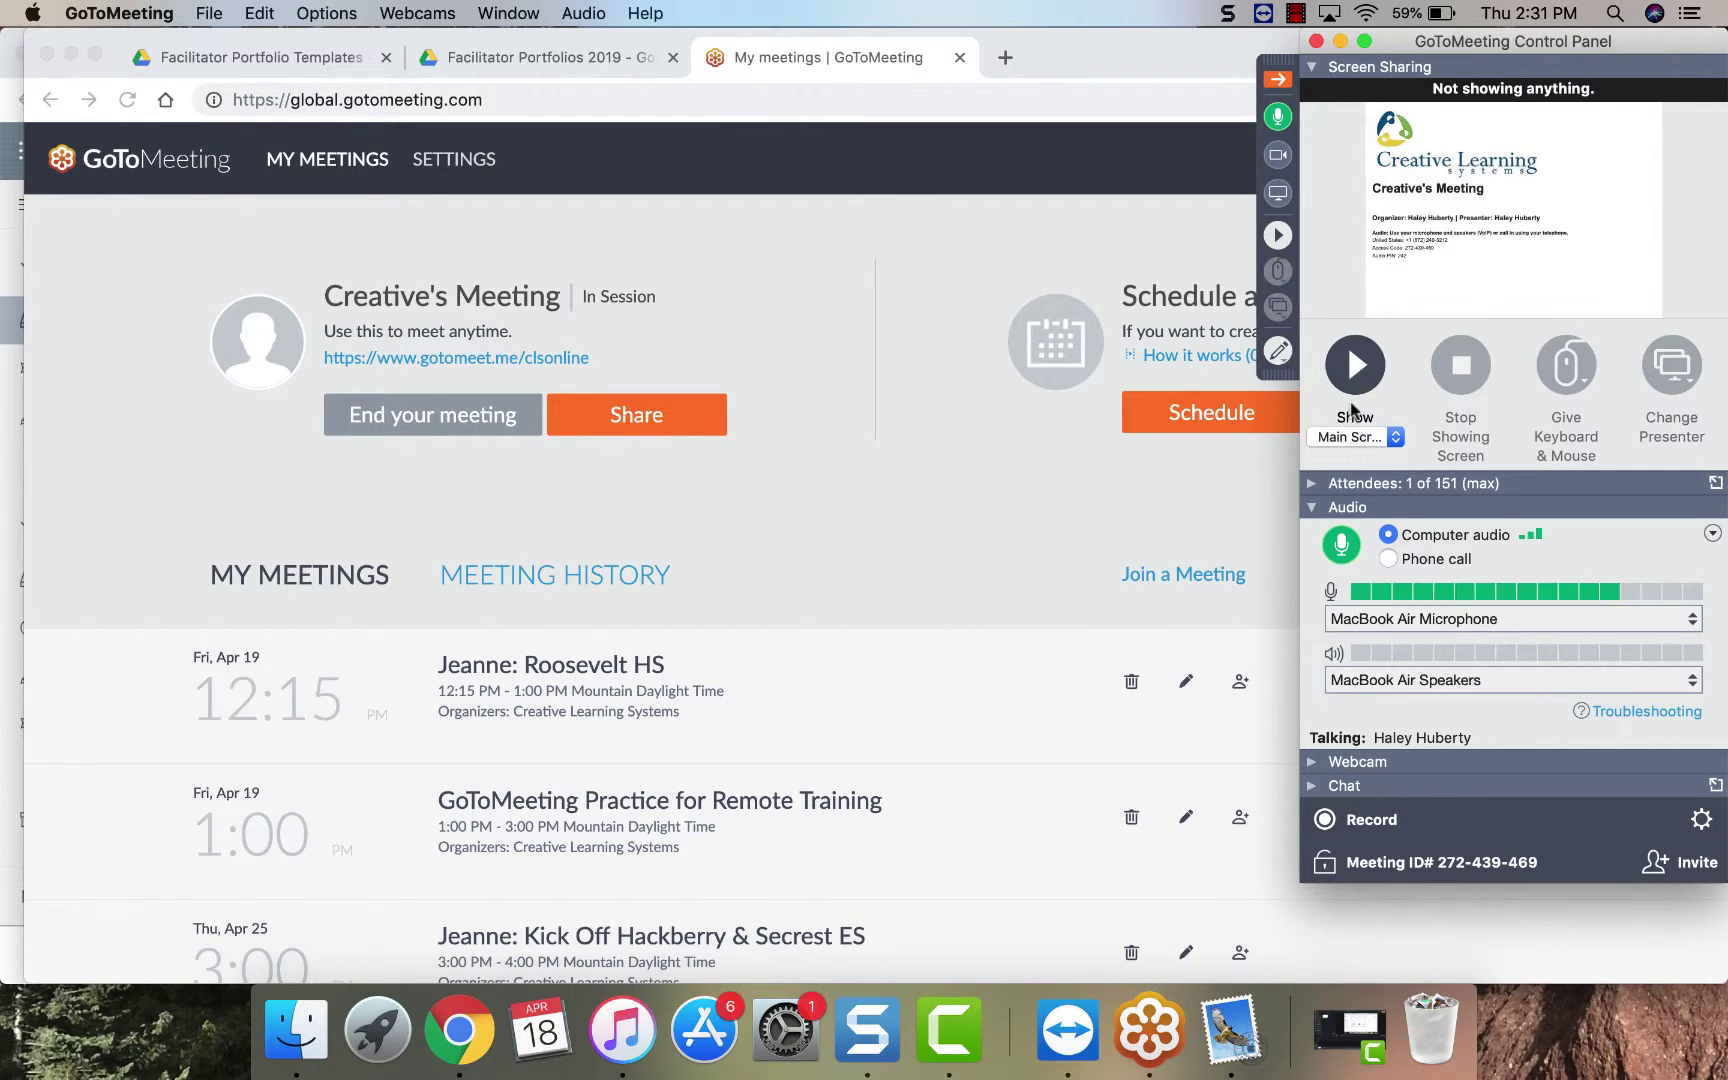
{"action": "left_click", "coordinate": [1384, 446]}
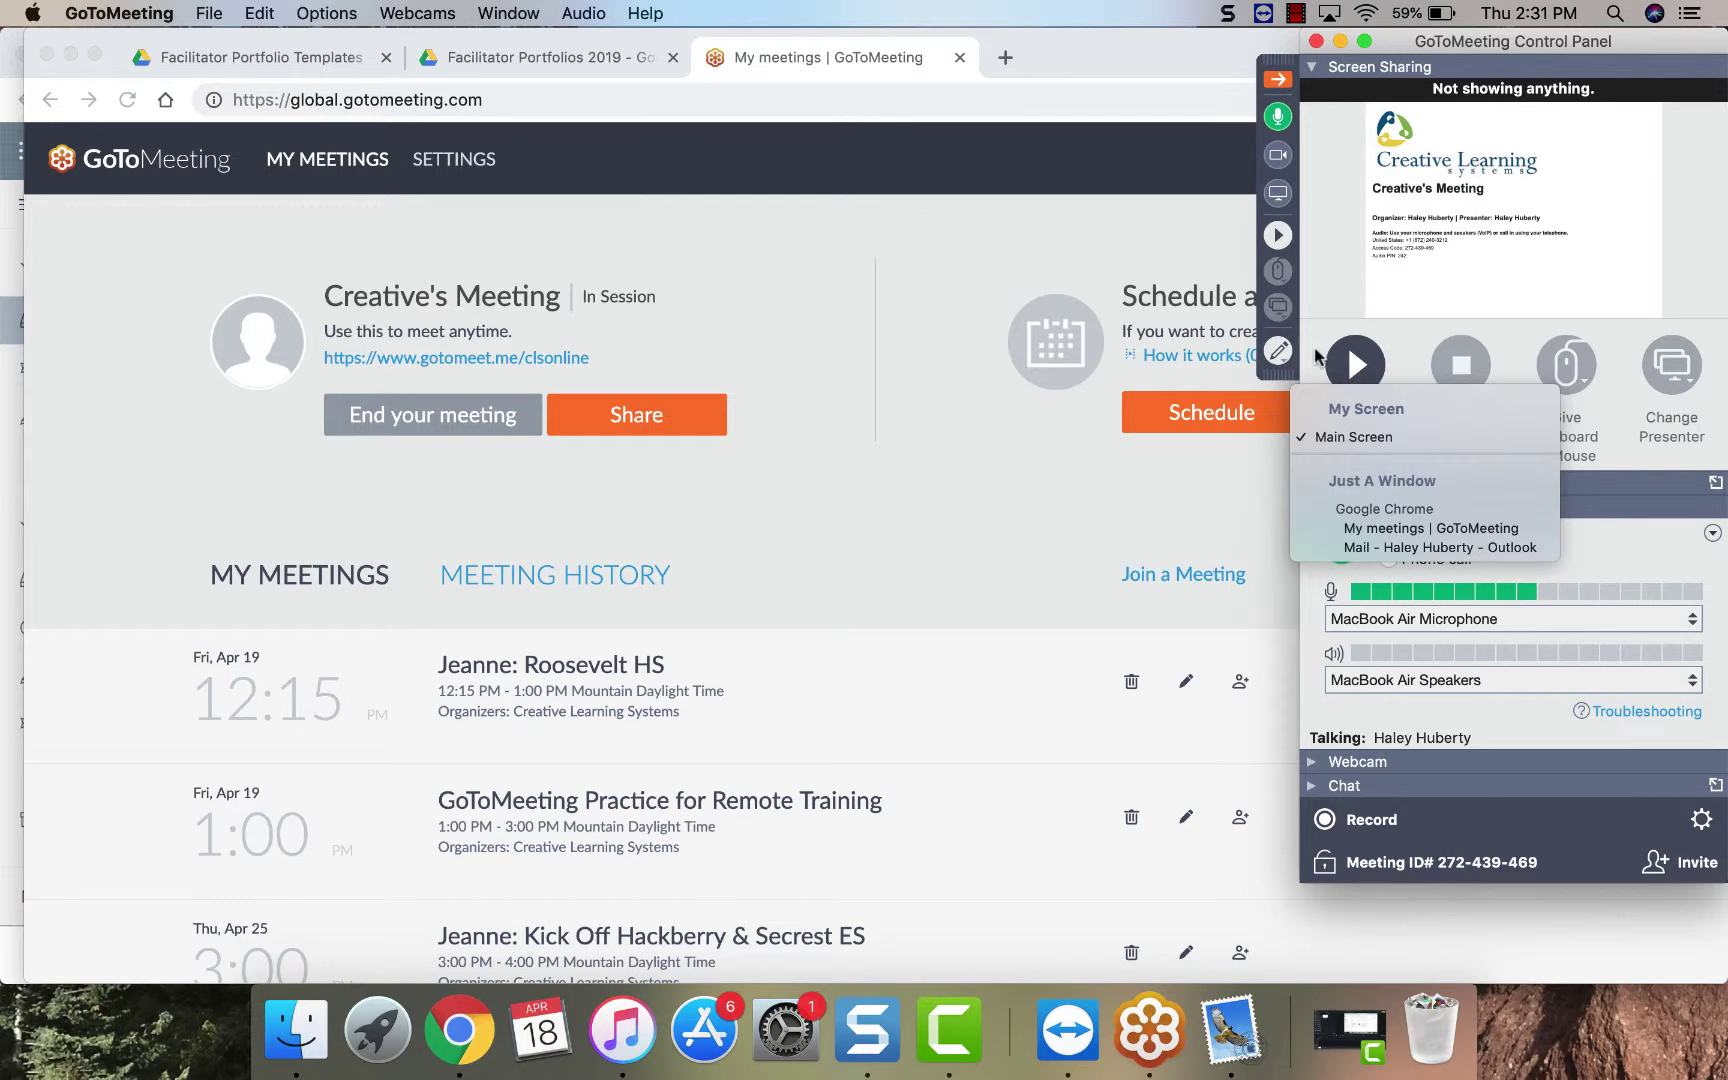
{"action": "left_click", "coordinate": [1309, 331]}
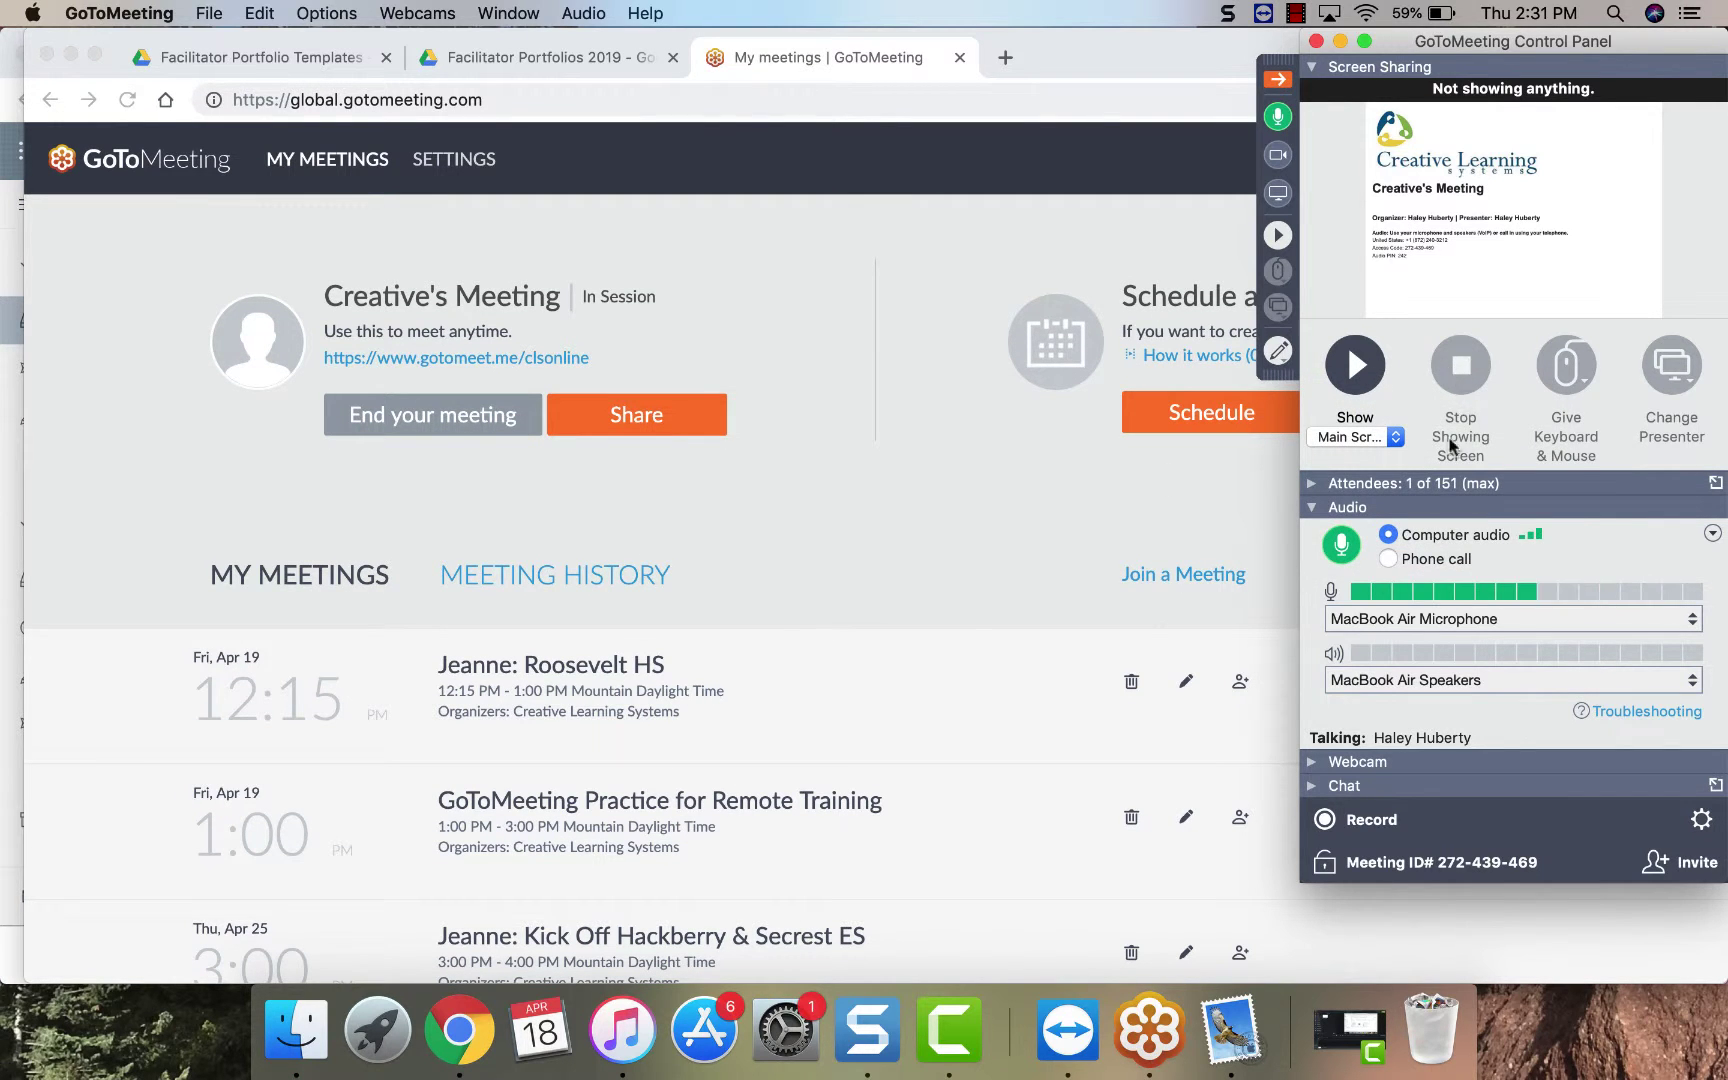
{"action": "left_click", "coordinate": [1352, 364]}
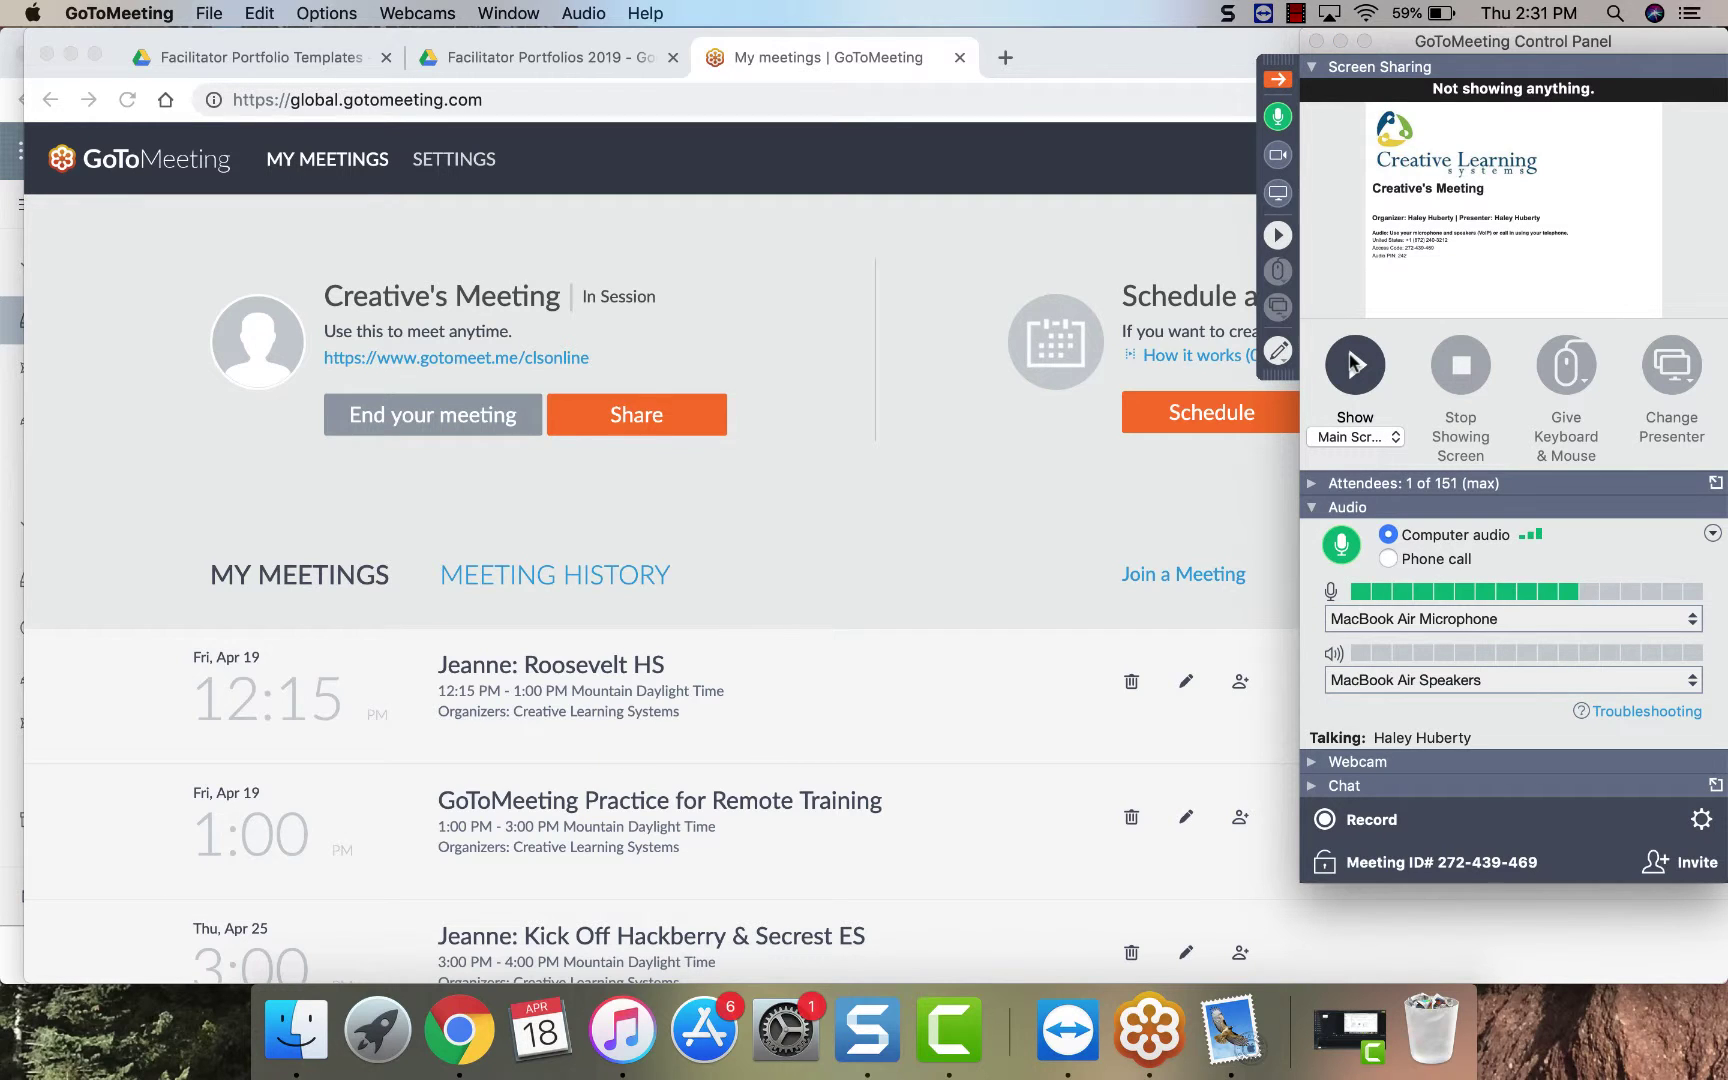
{"action": "left_click", "coordinate": [1139, 691]}
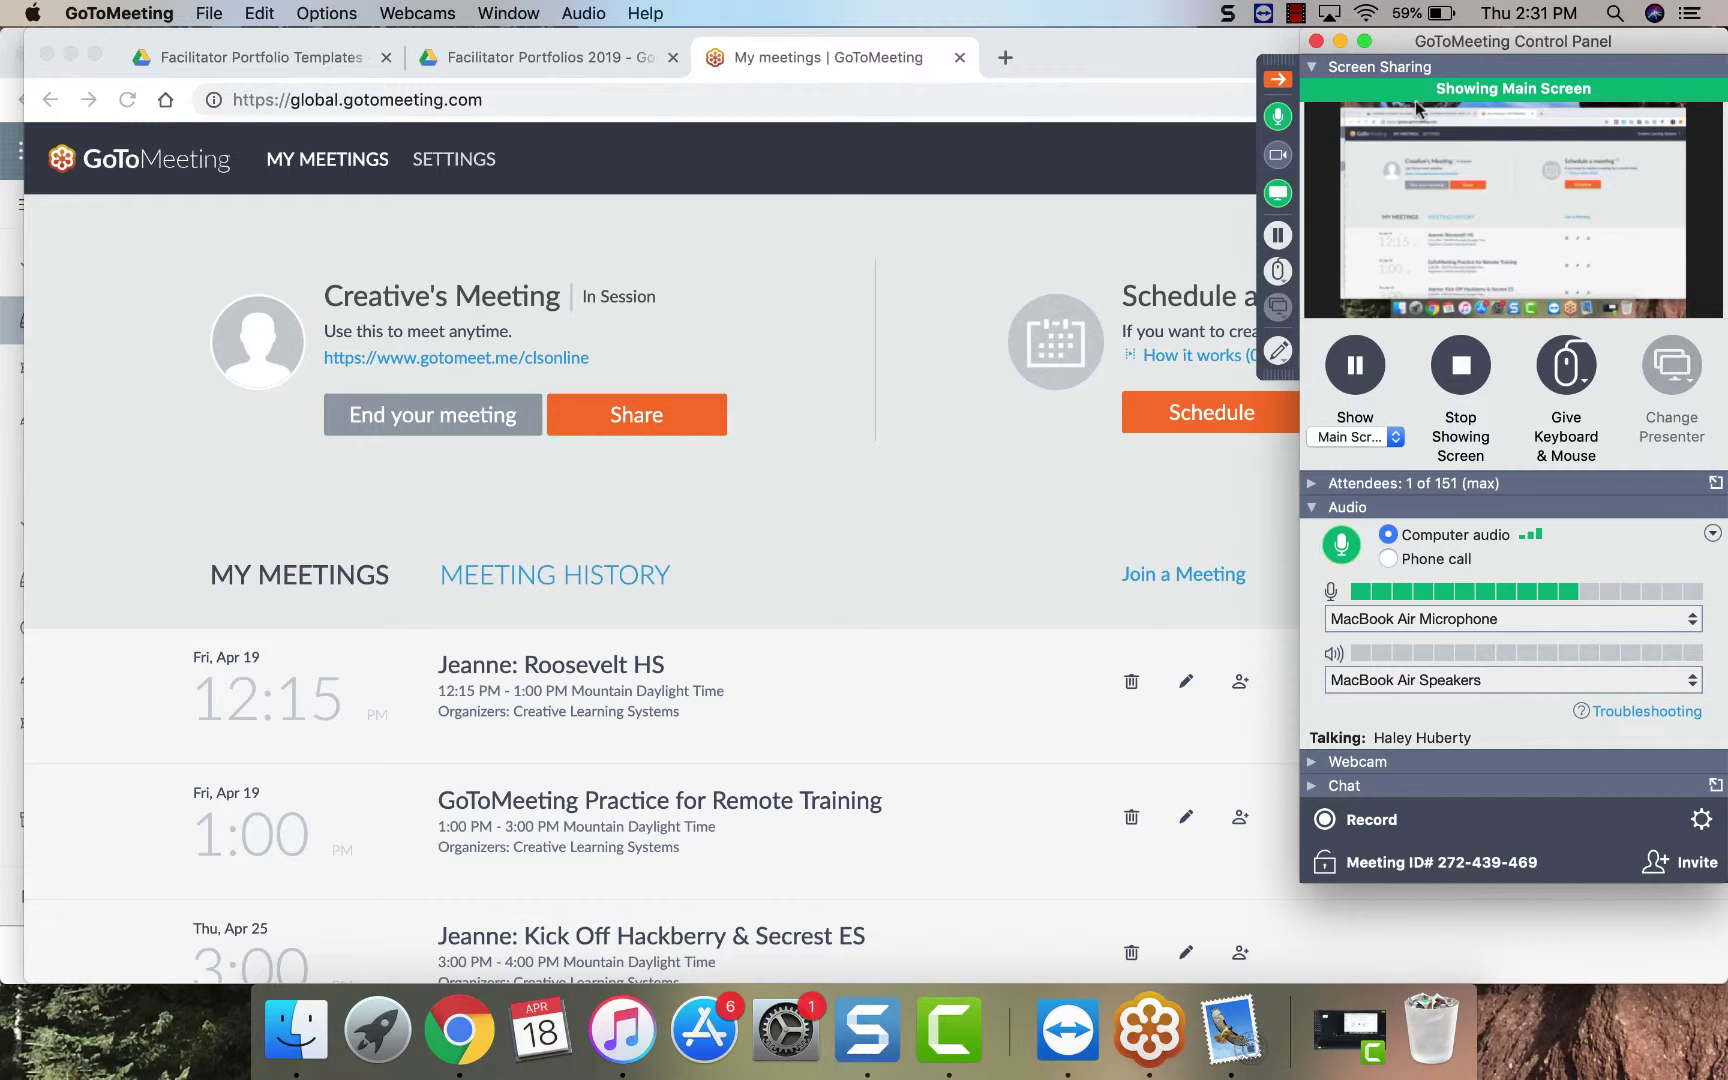
Step: Stop showing the screen and share the Main Screen again
{"action": "left_click", "coordinate": [1463, 360]}
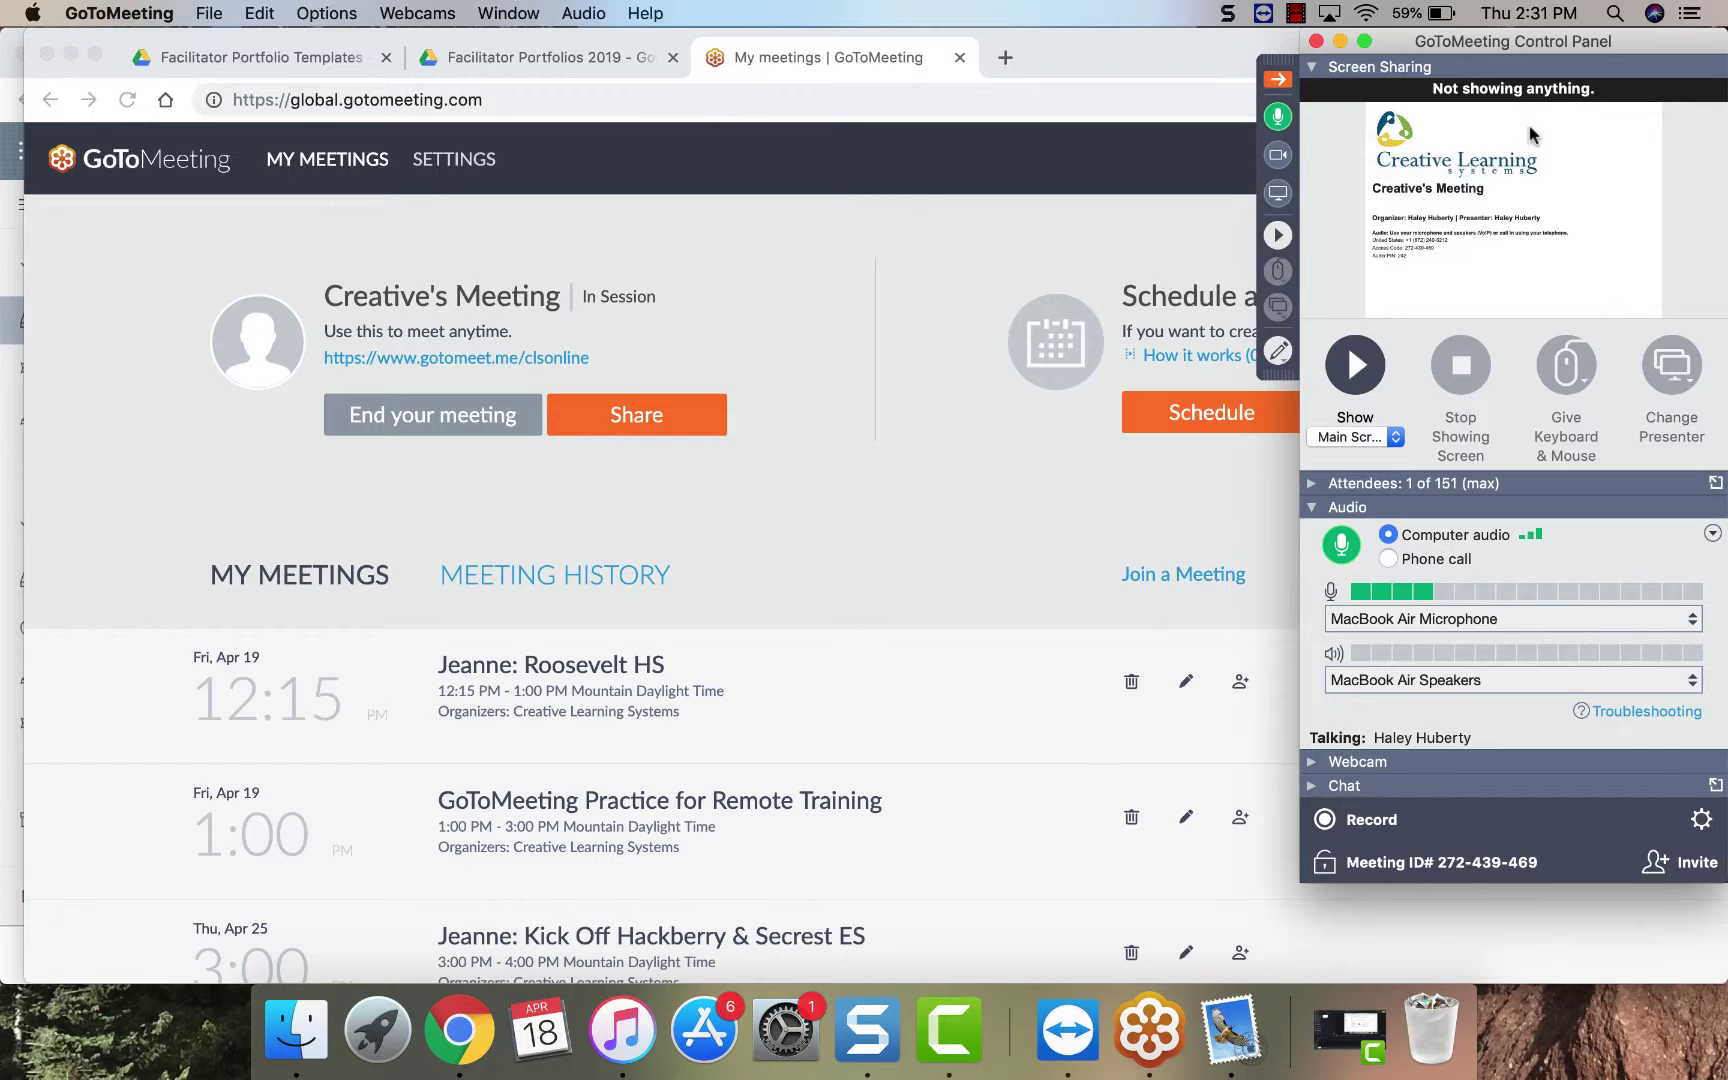
{"action": "left_click", "coordinate": [1355, 366]}
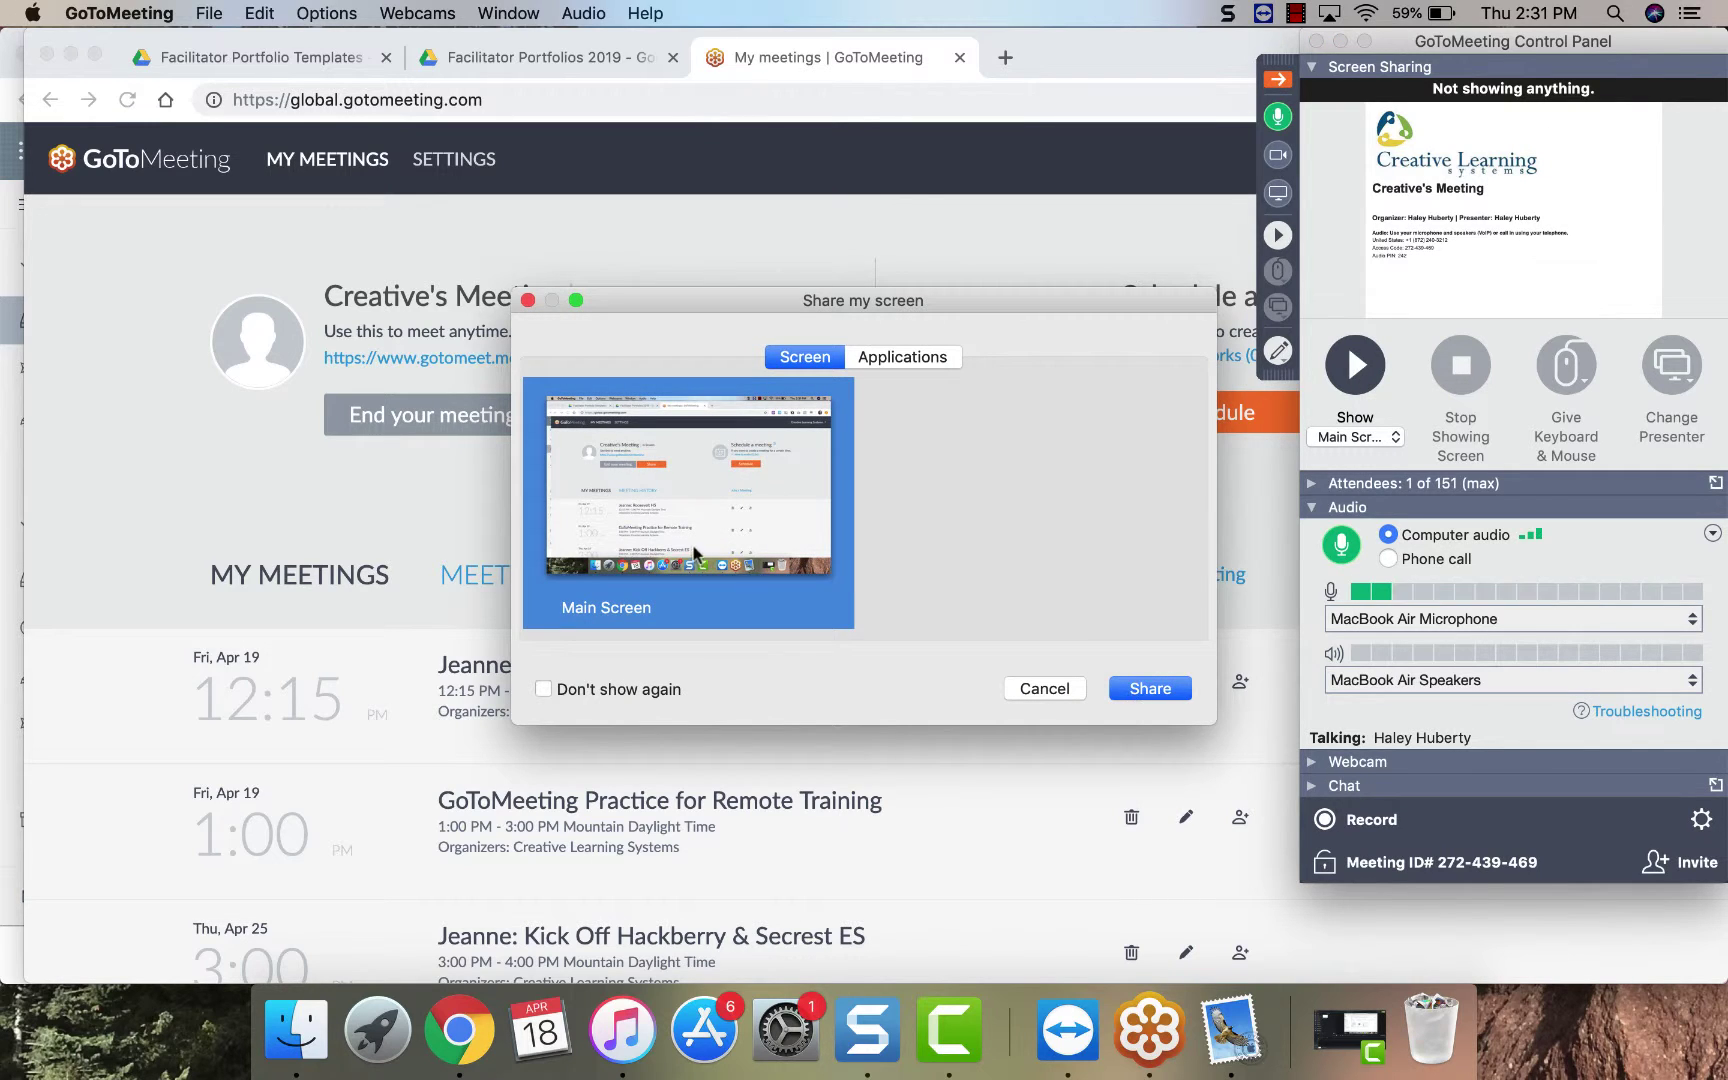
{"action": "left_click", "coordinate": [1128, 690]}
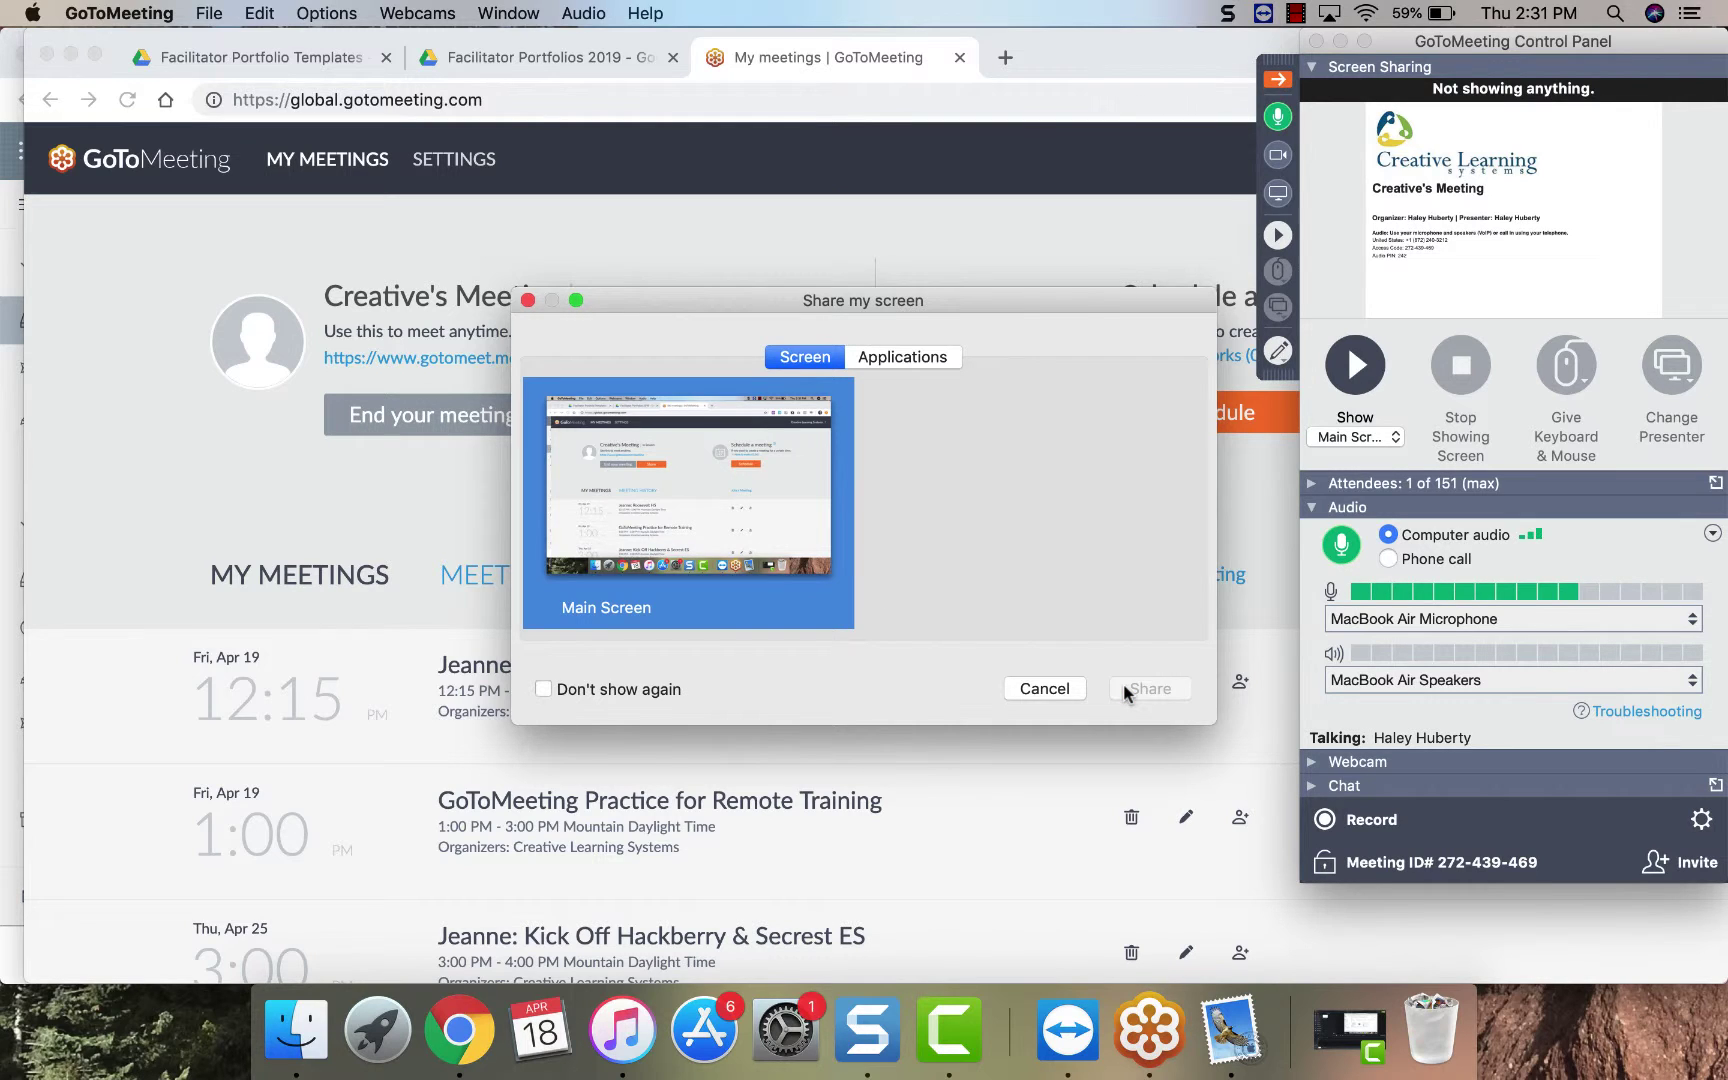
Step: Check who can be given keyboard and mouse control, and expand the list of attendees
{"action": "left_click", "coordinate": [1581, 385]}
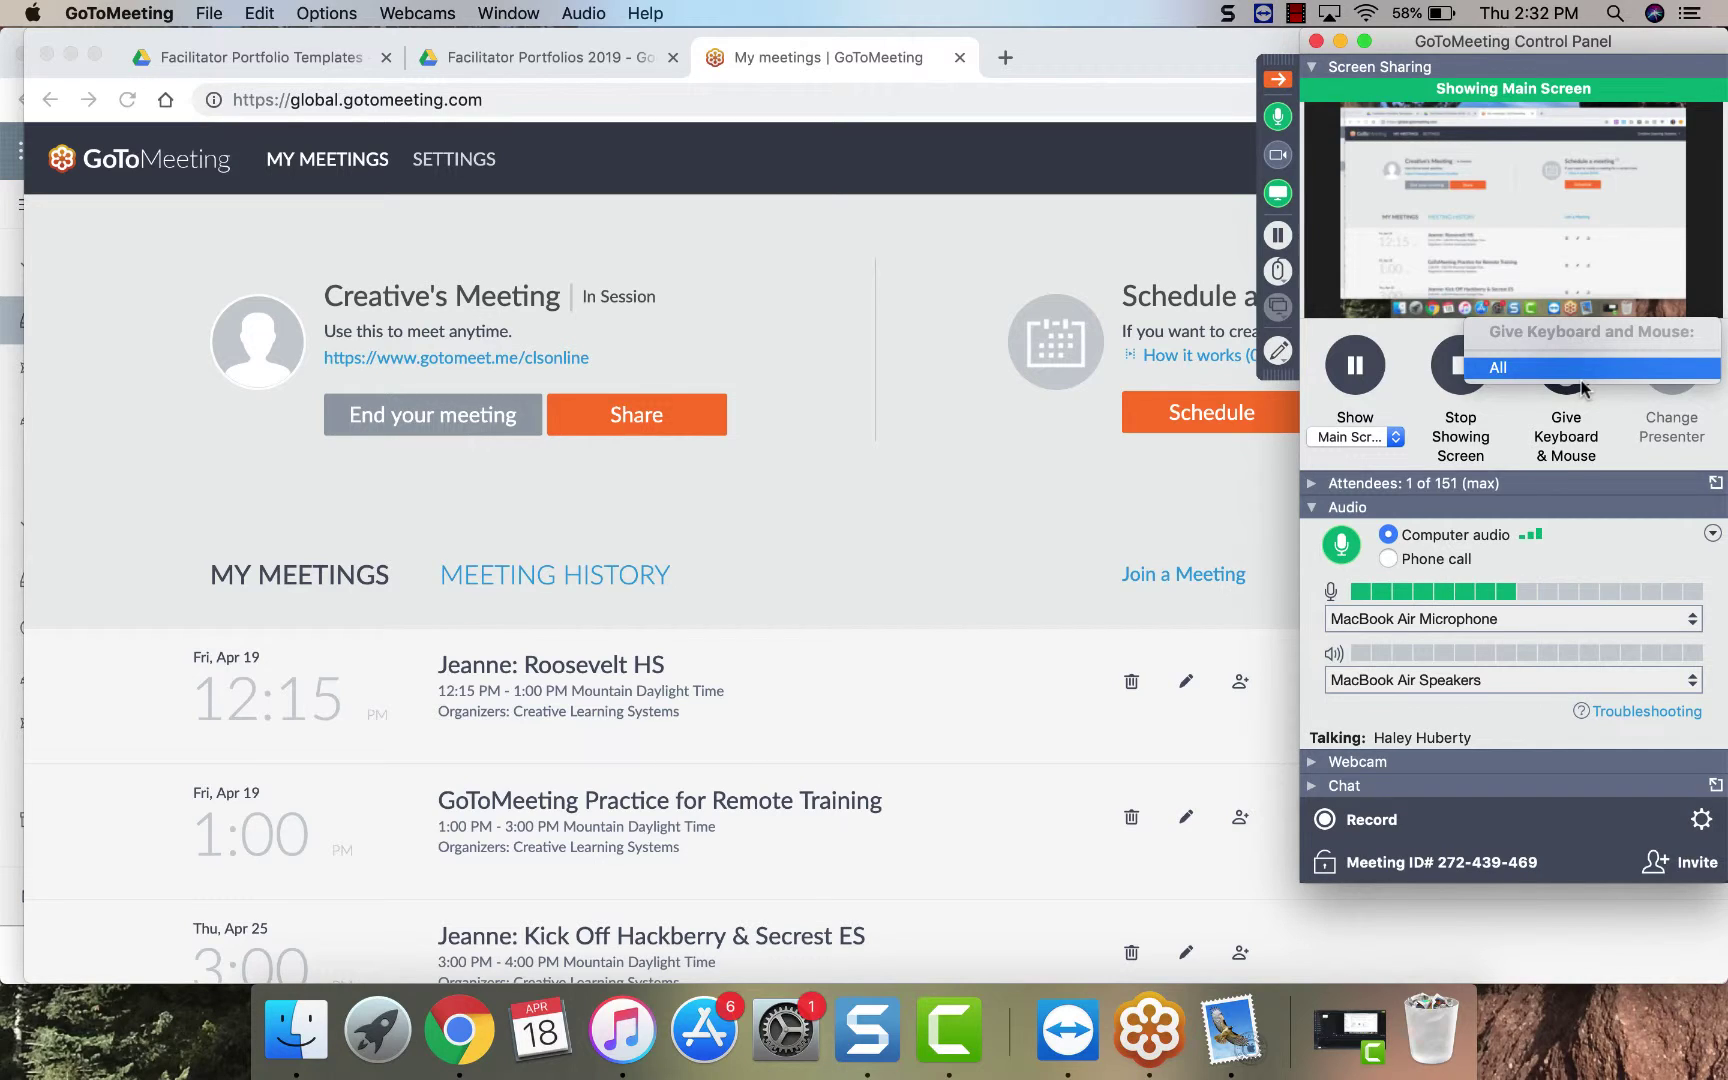
{"action": "left_click", "coordinate": [1582, 388]}
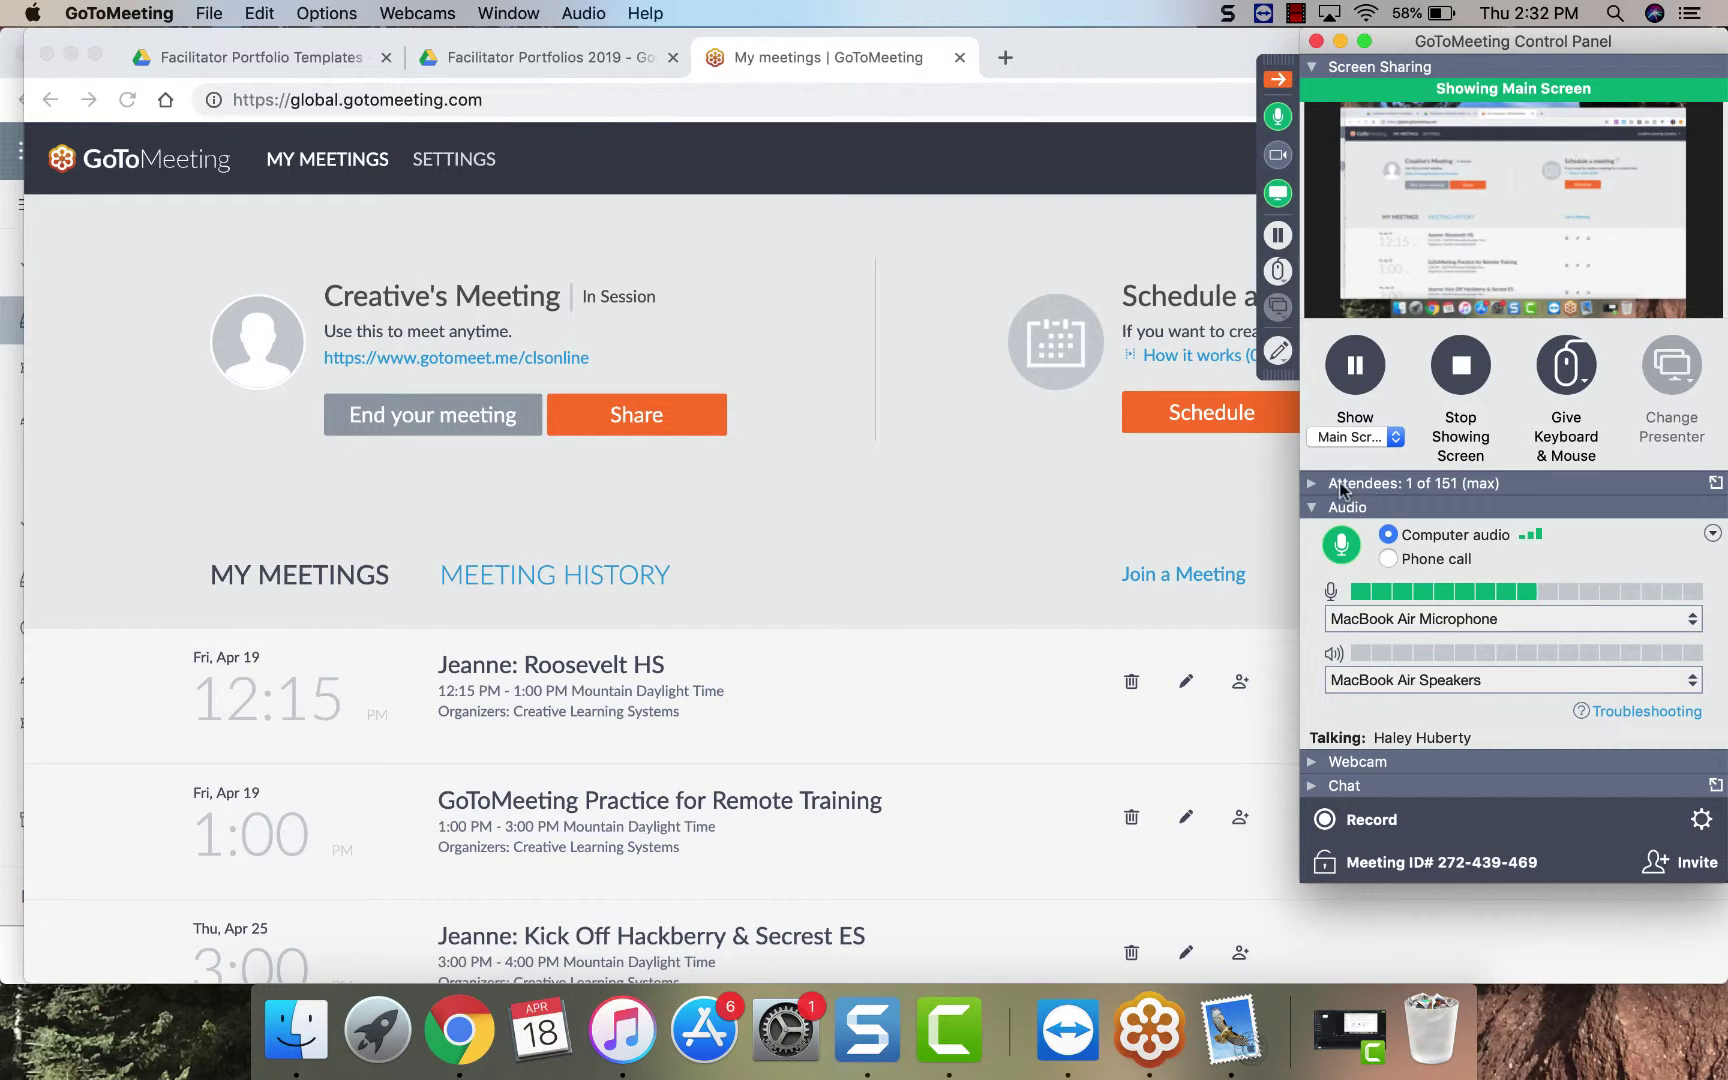
{"action": "left_click", "coordinate": [1310, 483]}
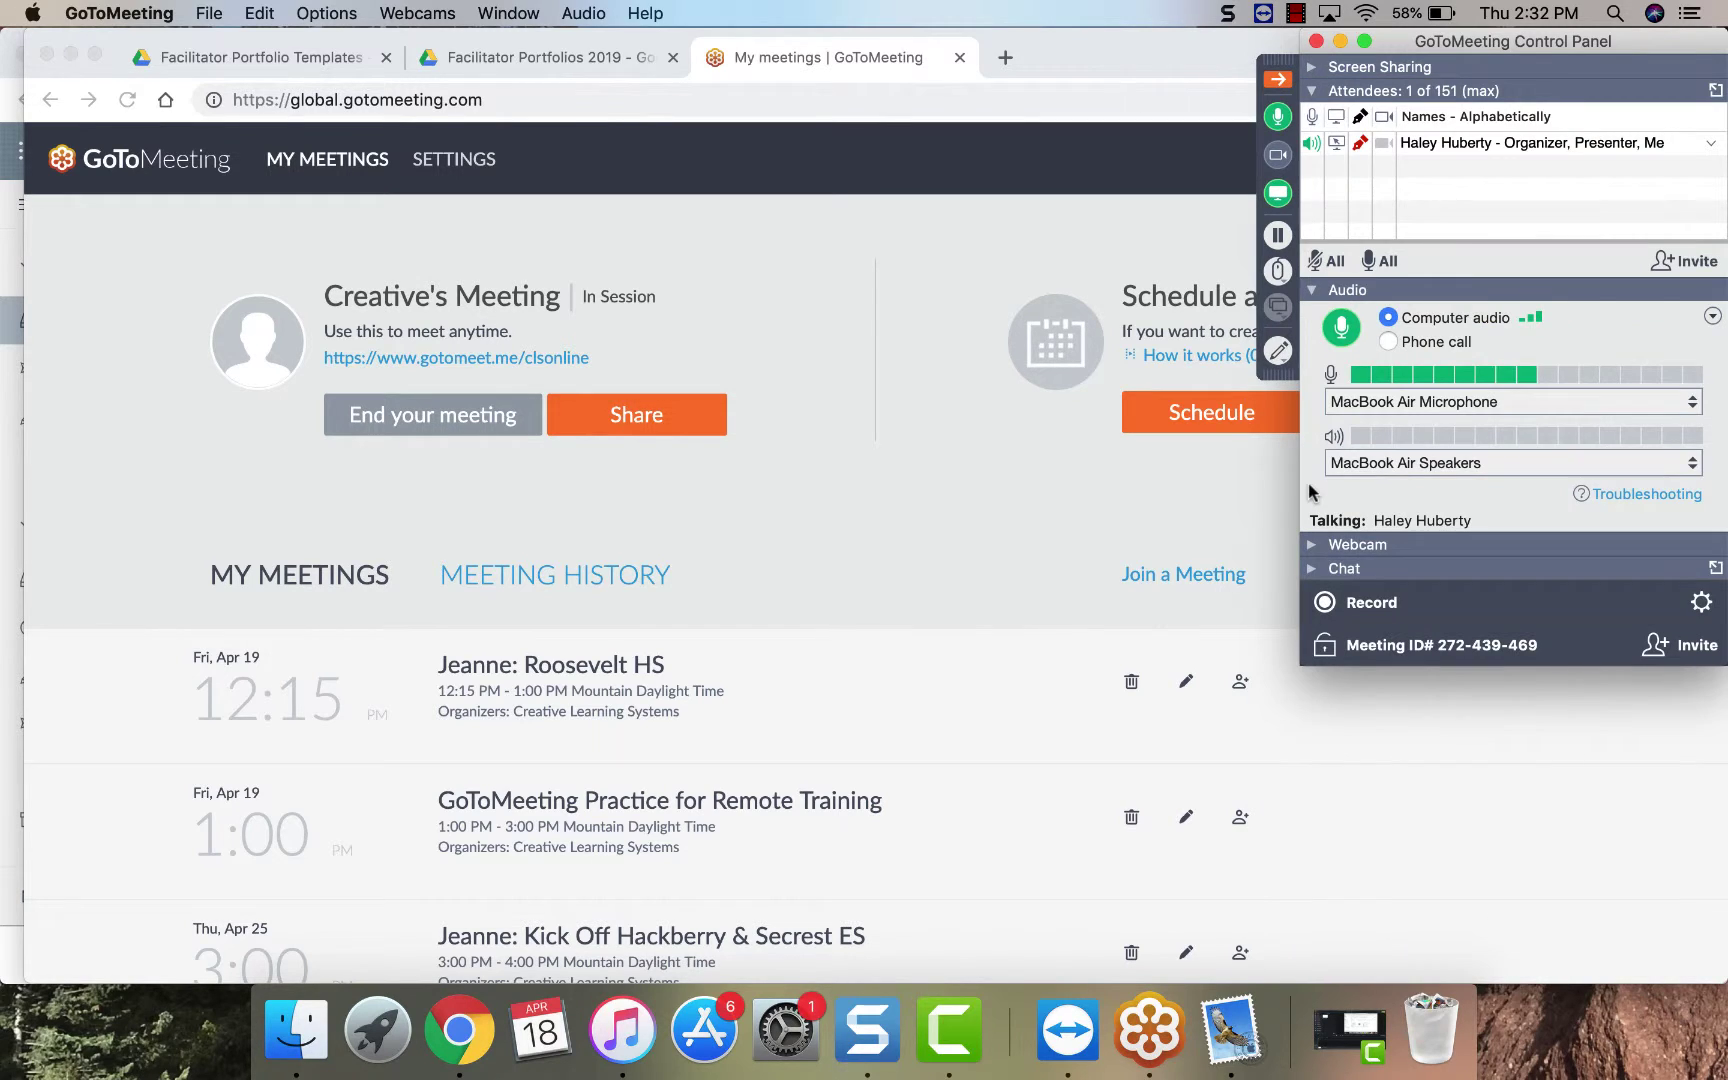
{"action": "left_click", "coordinate": [1427, 139]}
{"action": "left_click", "coordinate": [1331, 197]}
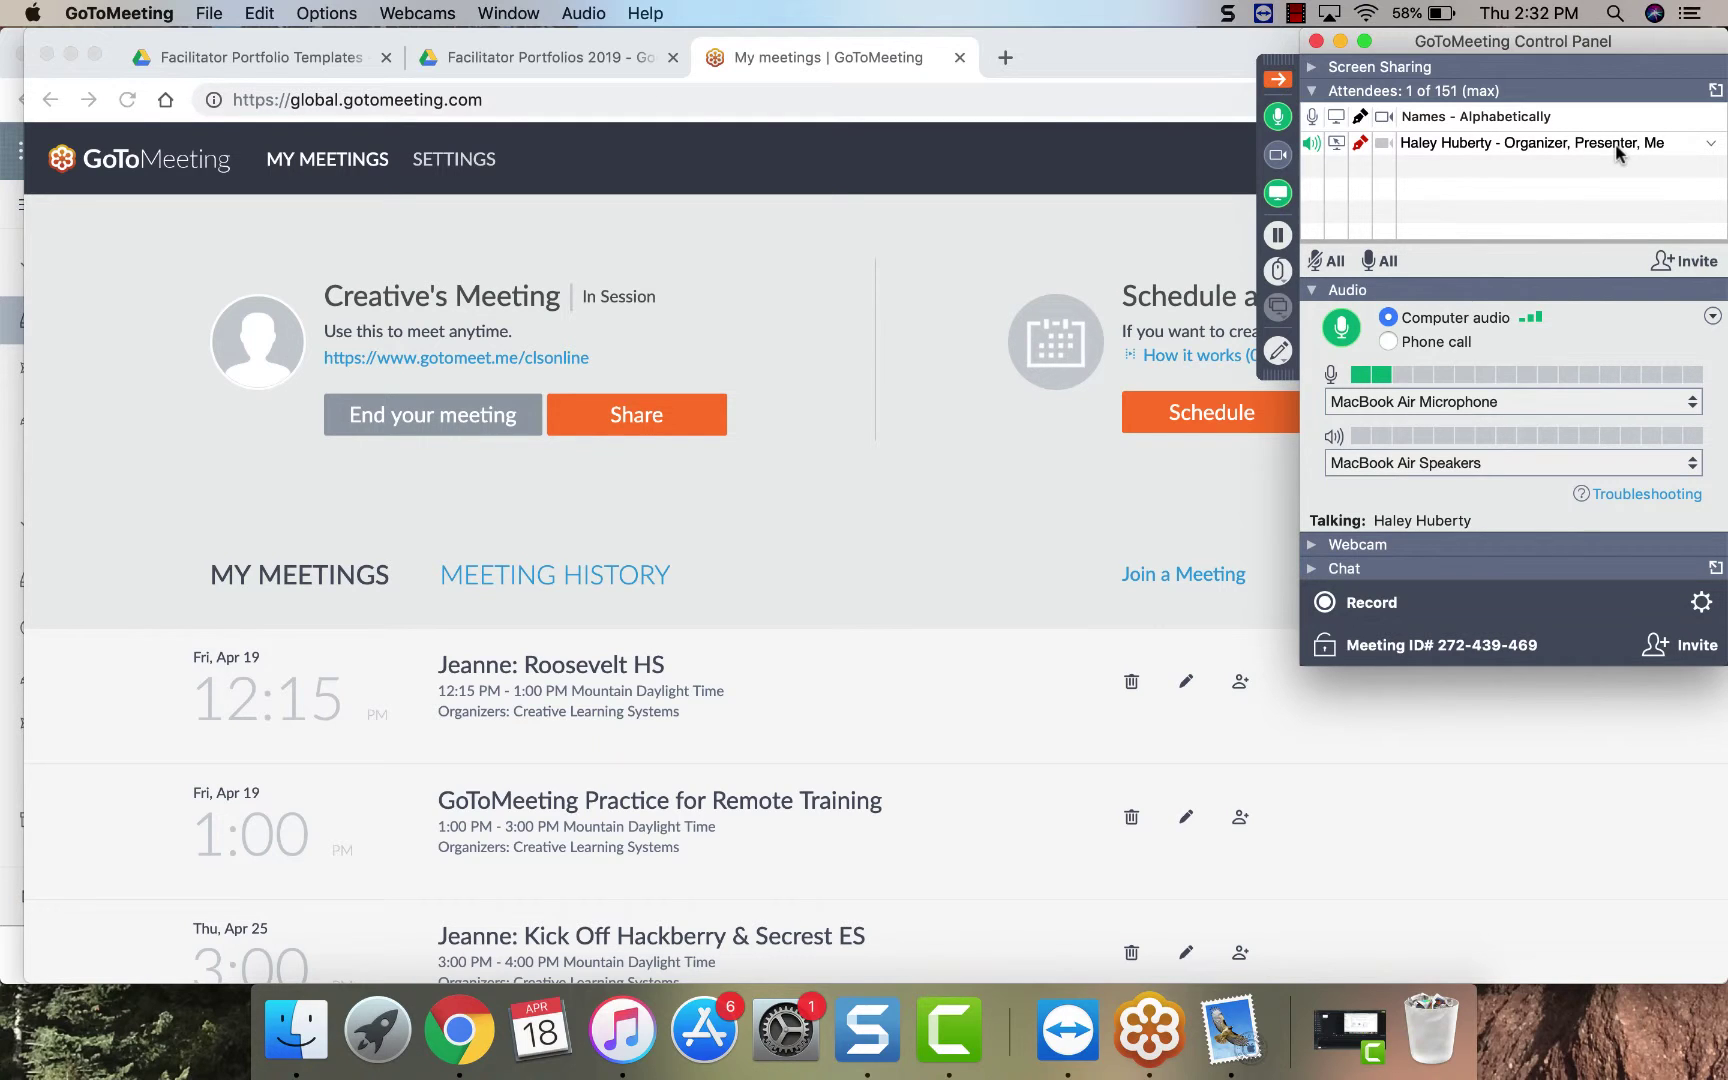
Step: Open the details for inviting others to the meeting and highlight the meeting ID
{"action": "left_click", "coordinate": [1700, 261]}
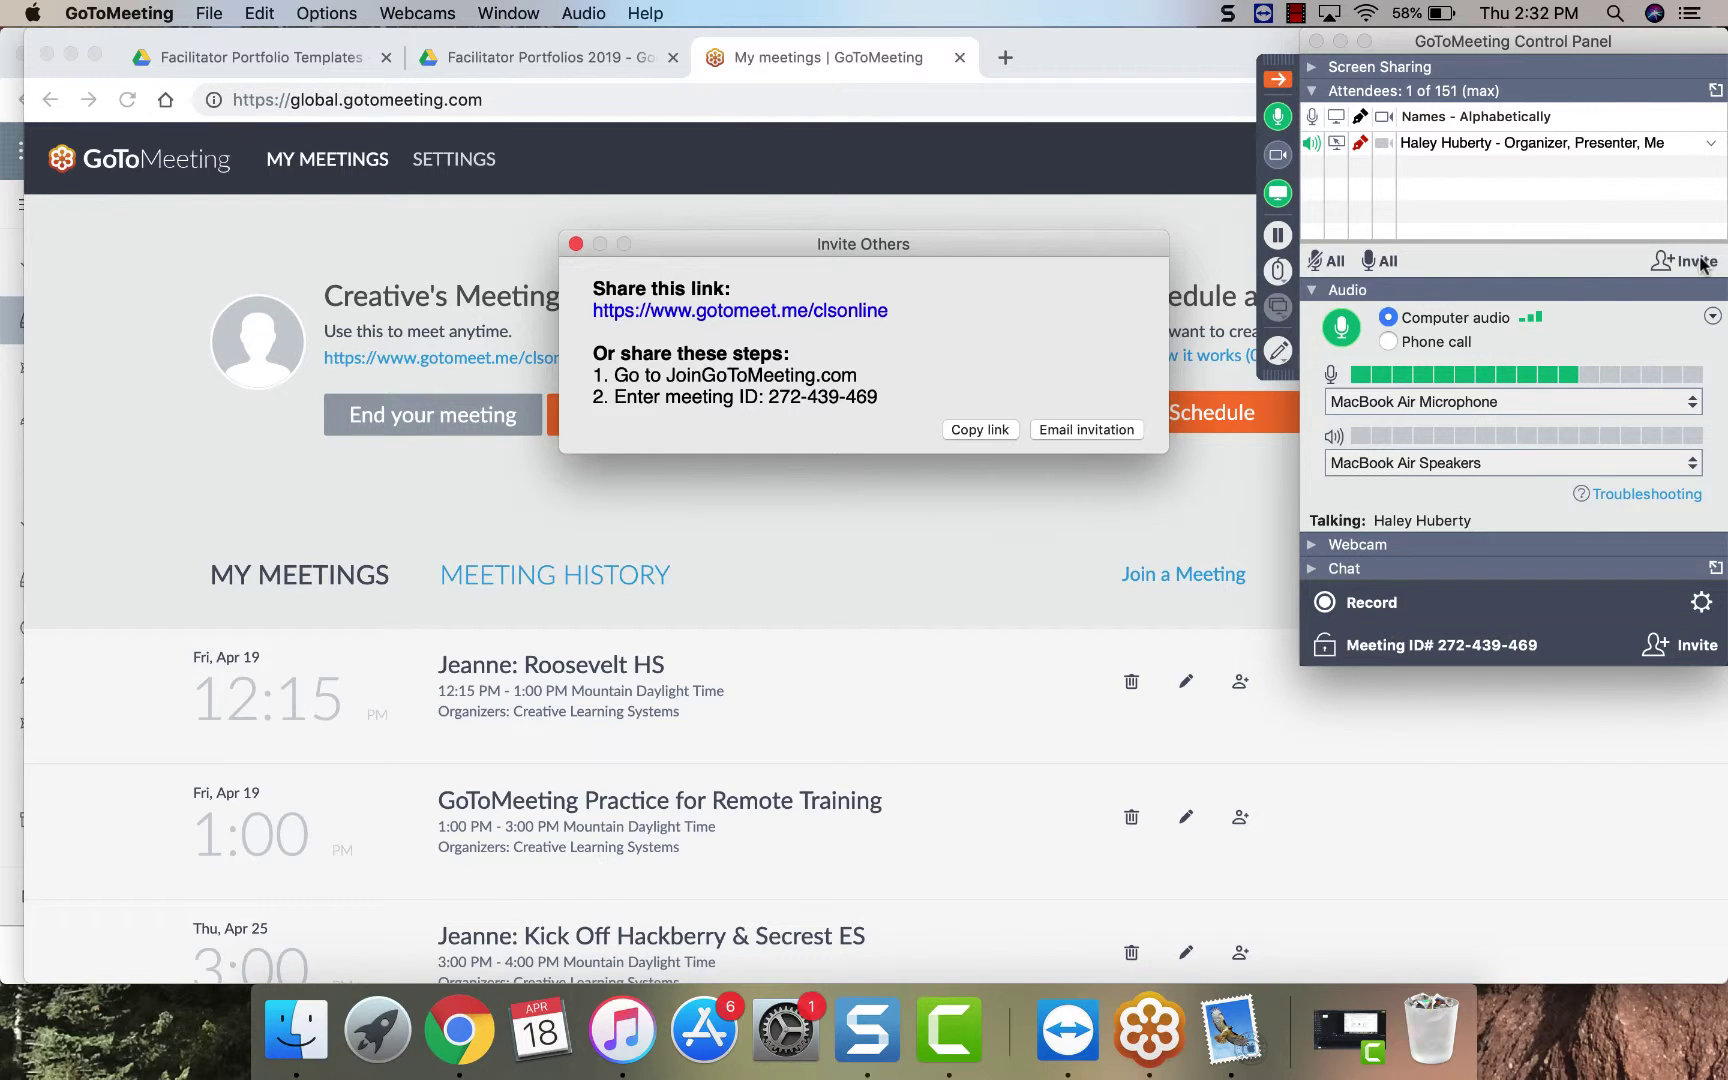
{"action": "left_click_drag", "start_coordinate": [768, 397], "coordinate": [923, 390]}
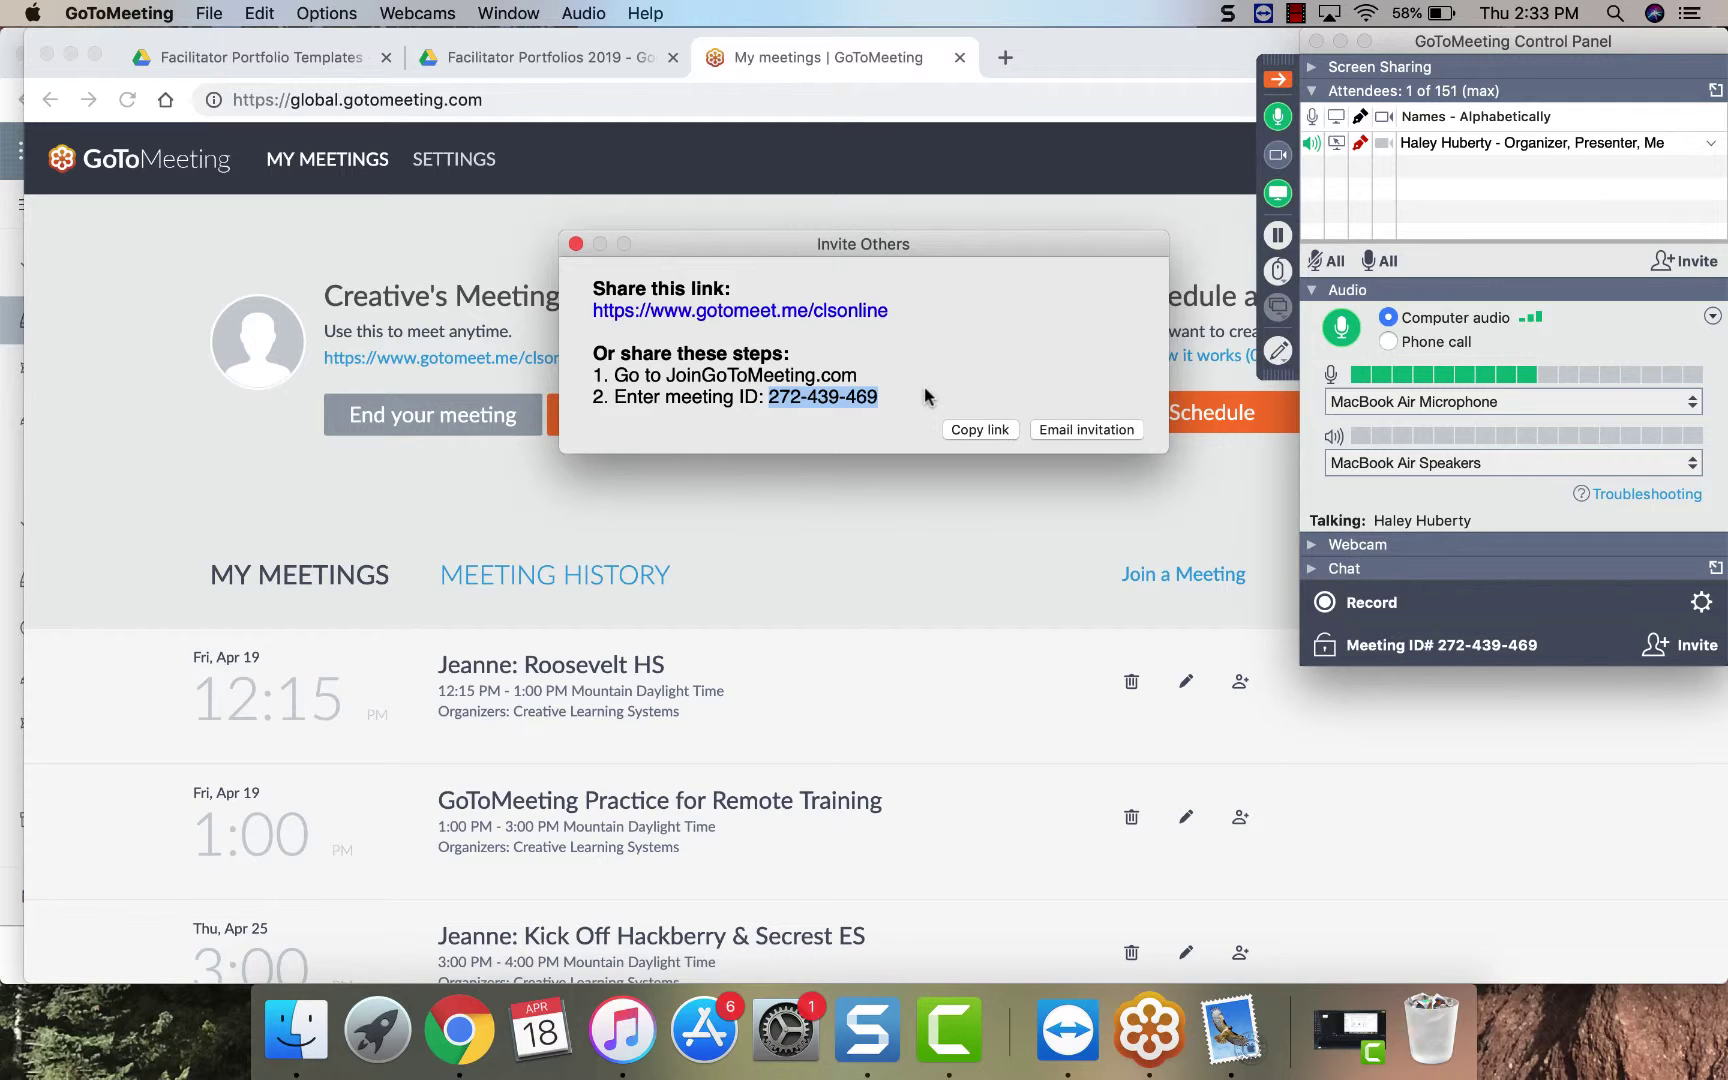
Step: Mute your own microphone and review the attendee options available for Creative Learning Systems
{"action": "left_click", "coordinate": [1340, 327]}
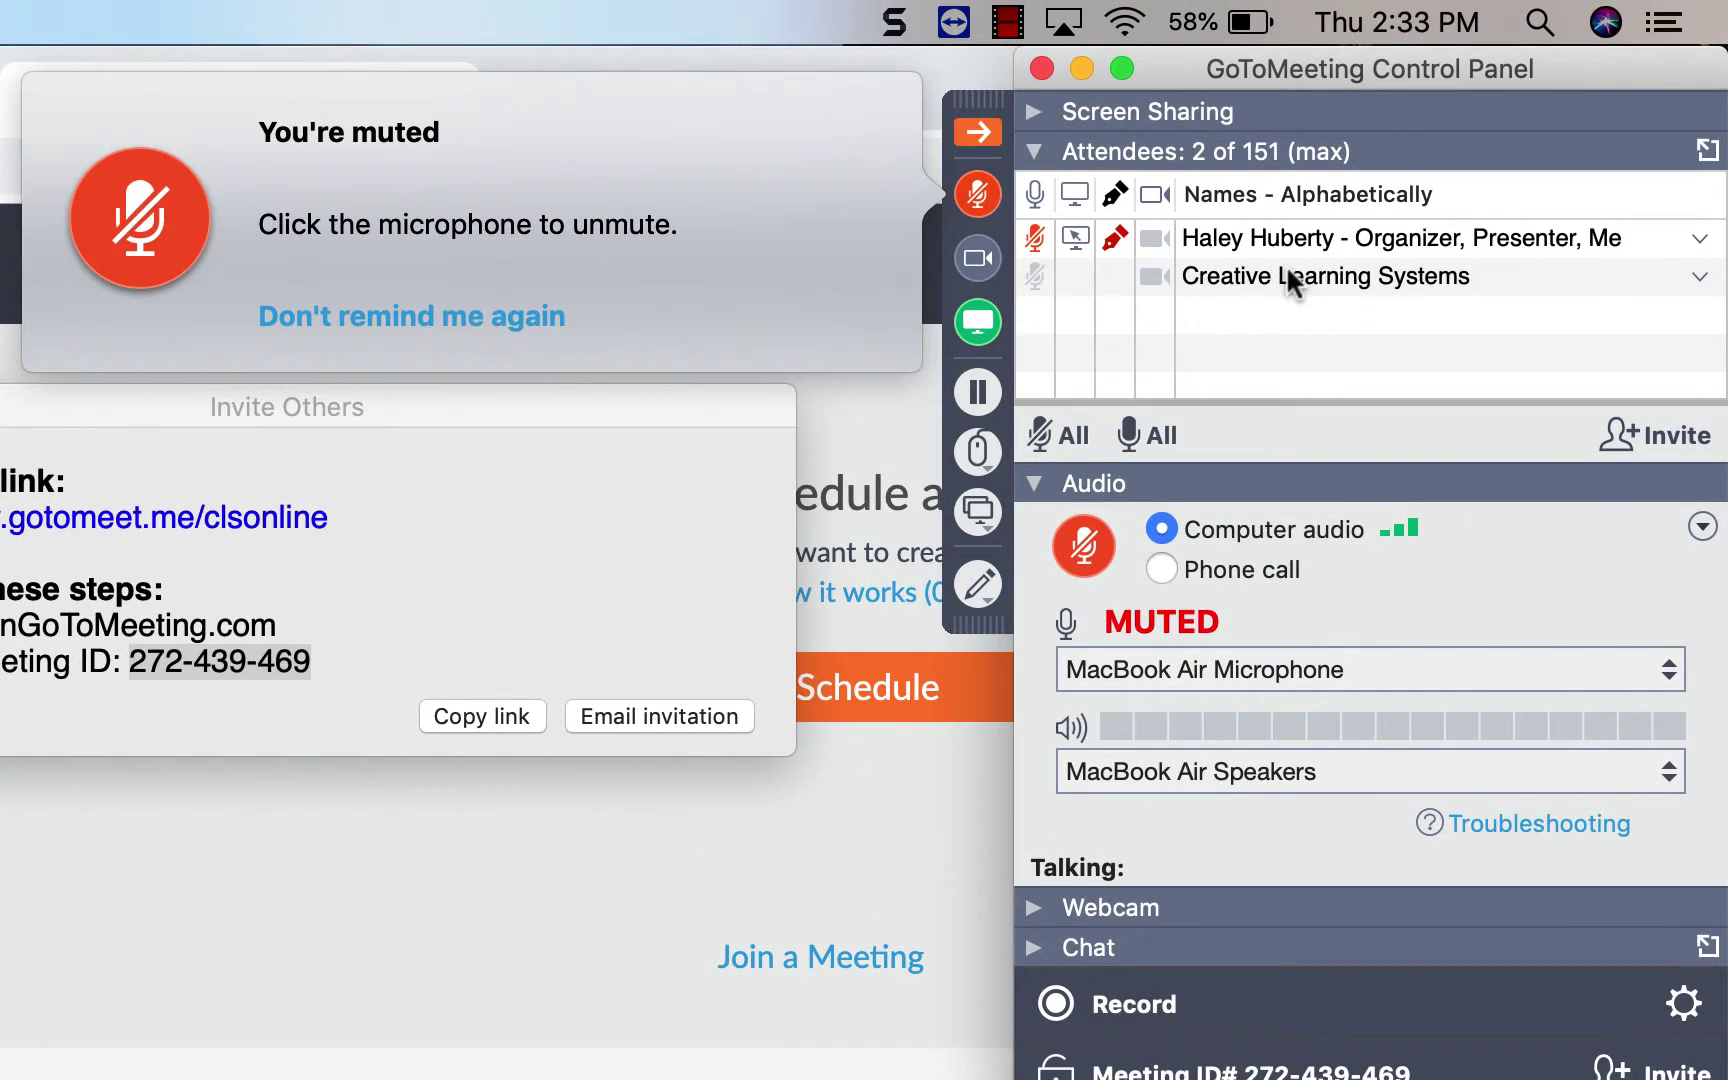
{"action": "mouse_move", "coordinate": [1287, 265]}
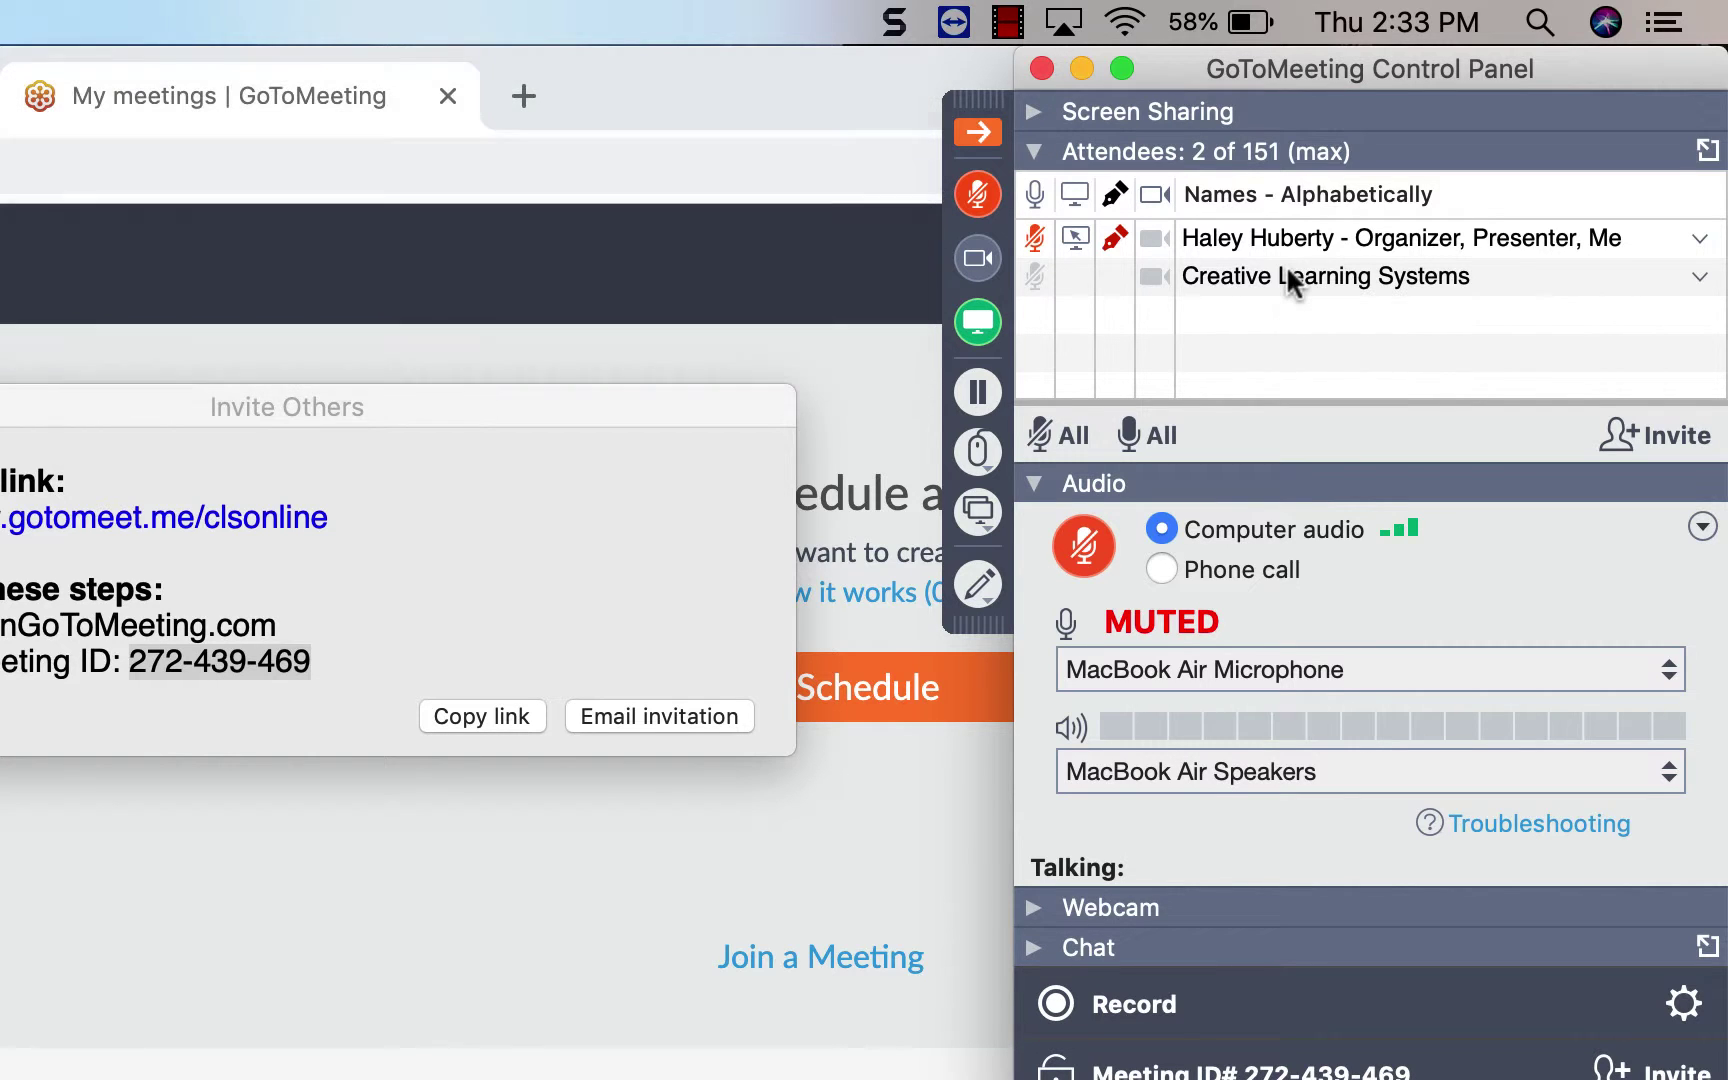
{"action": "right_click", "coordinate": [1287, 265]}
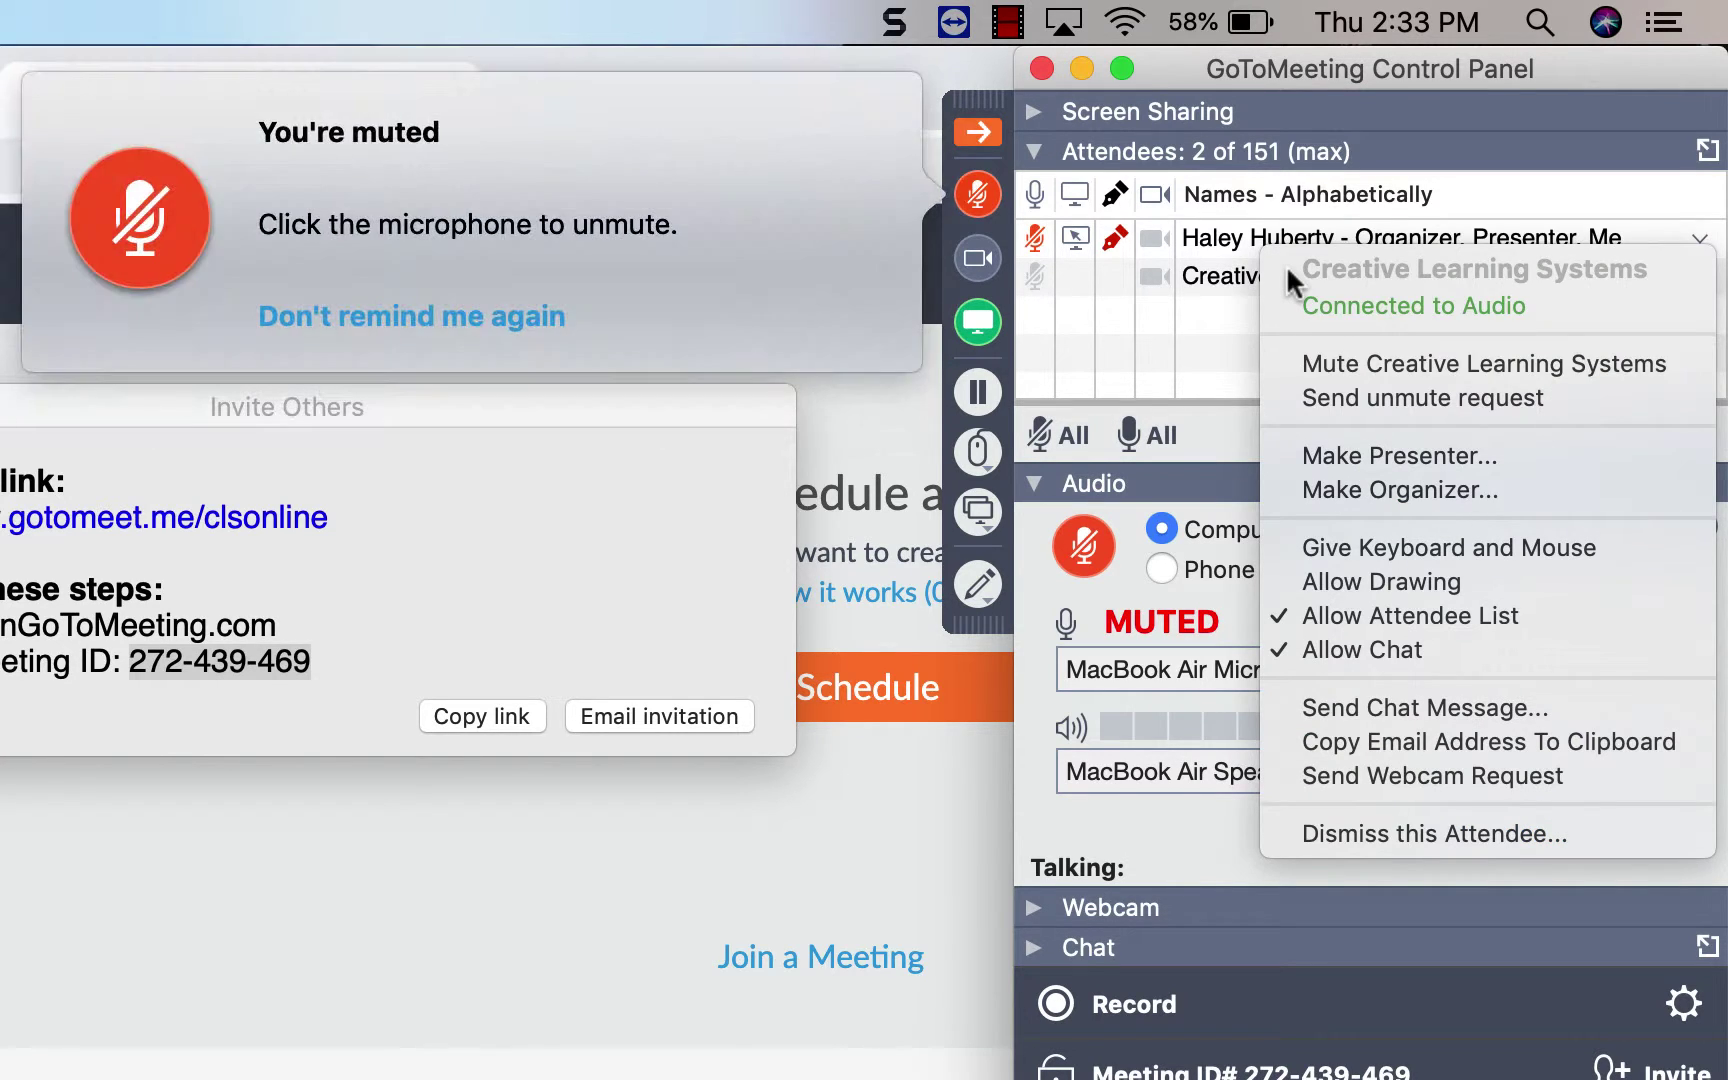
{"action": "left_click", "coordinate": [412, 316]}
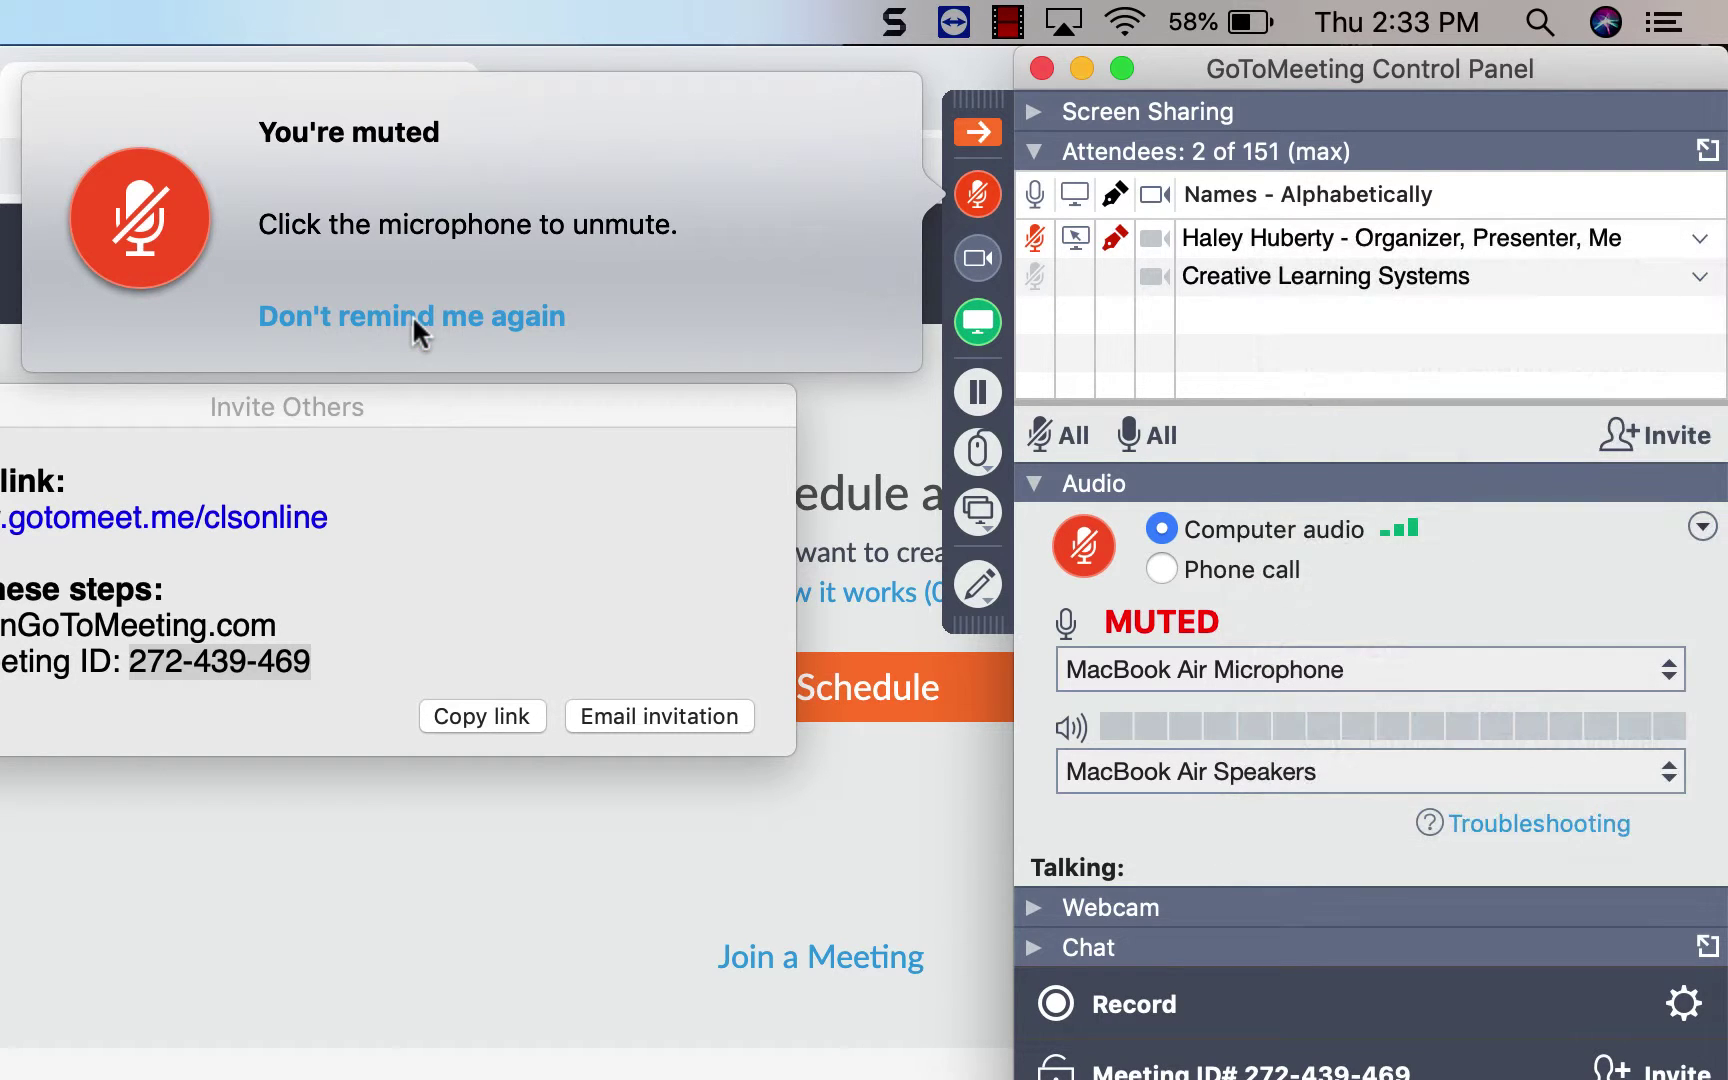
{"action": "left_click", "coordinate": [1700, 277]}
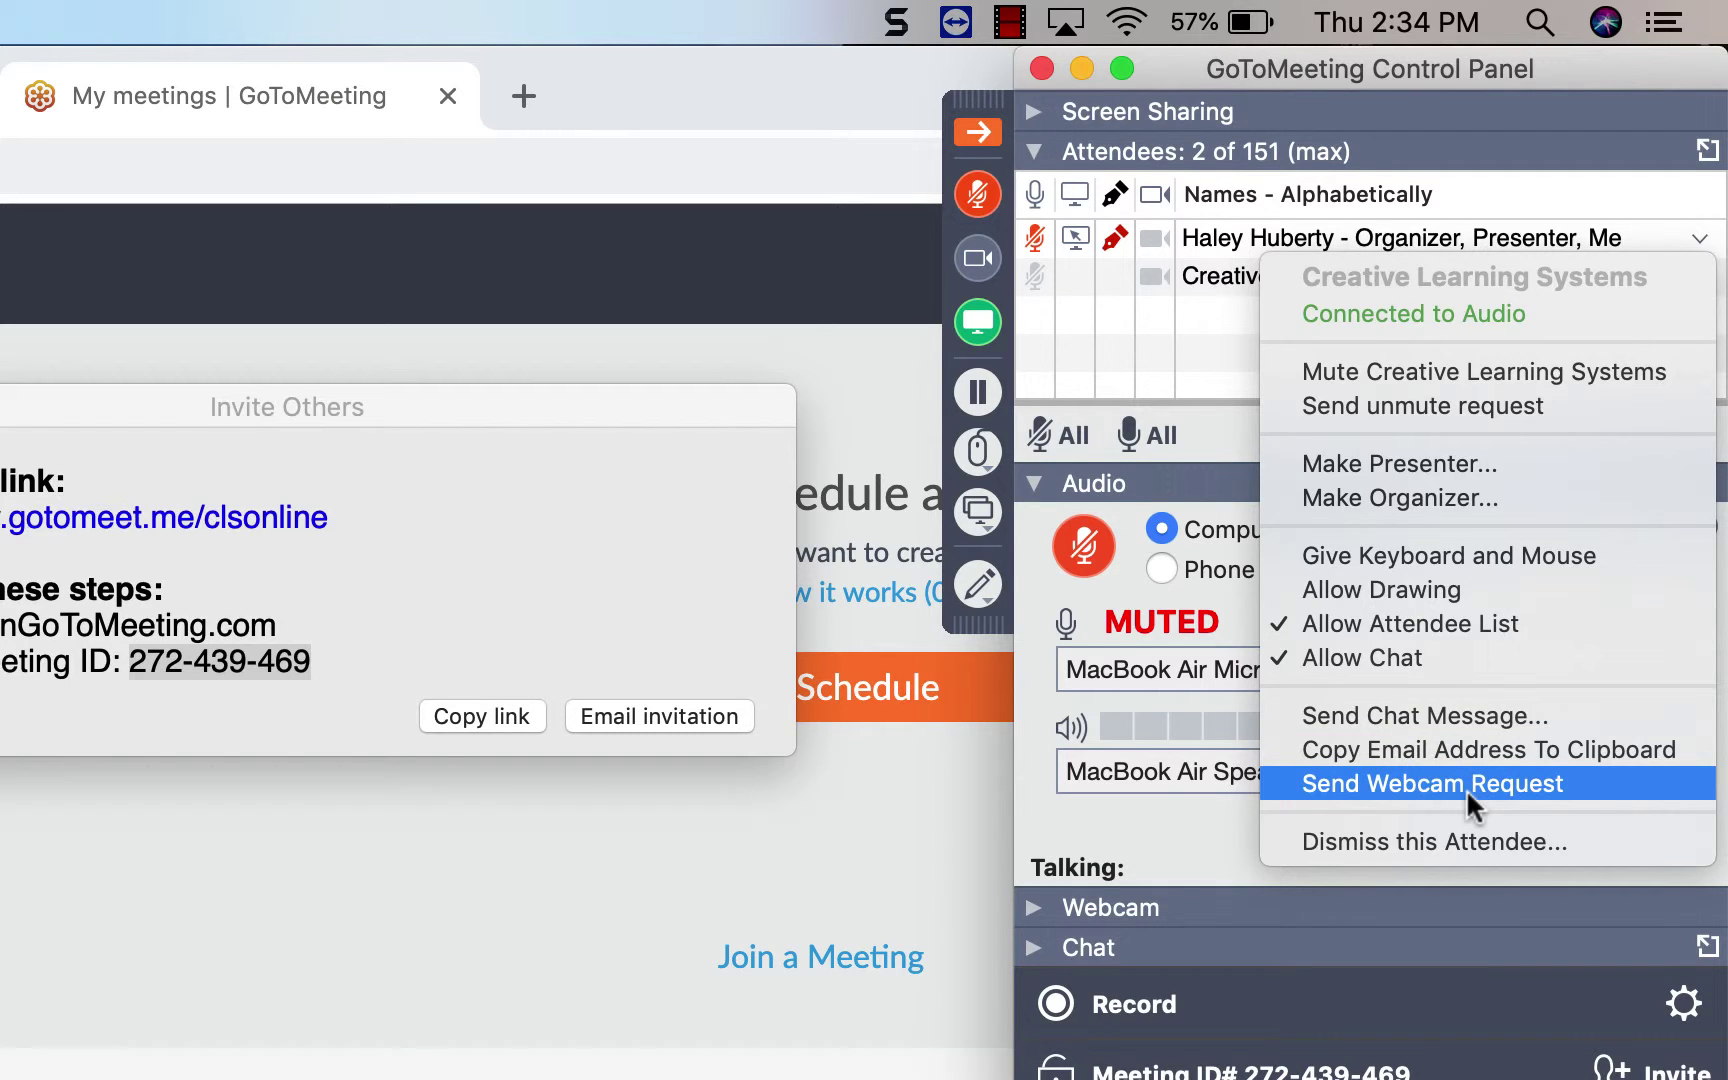
{"action": "left_click", "coordinate": [1098, 484]}
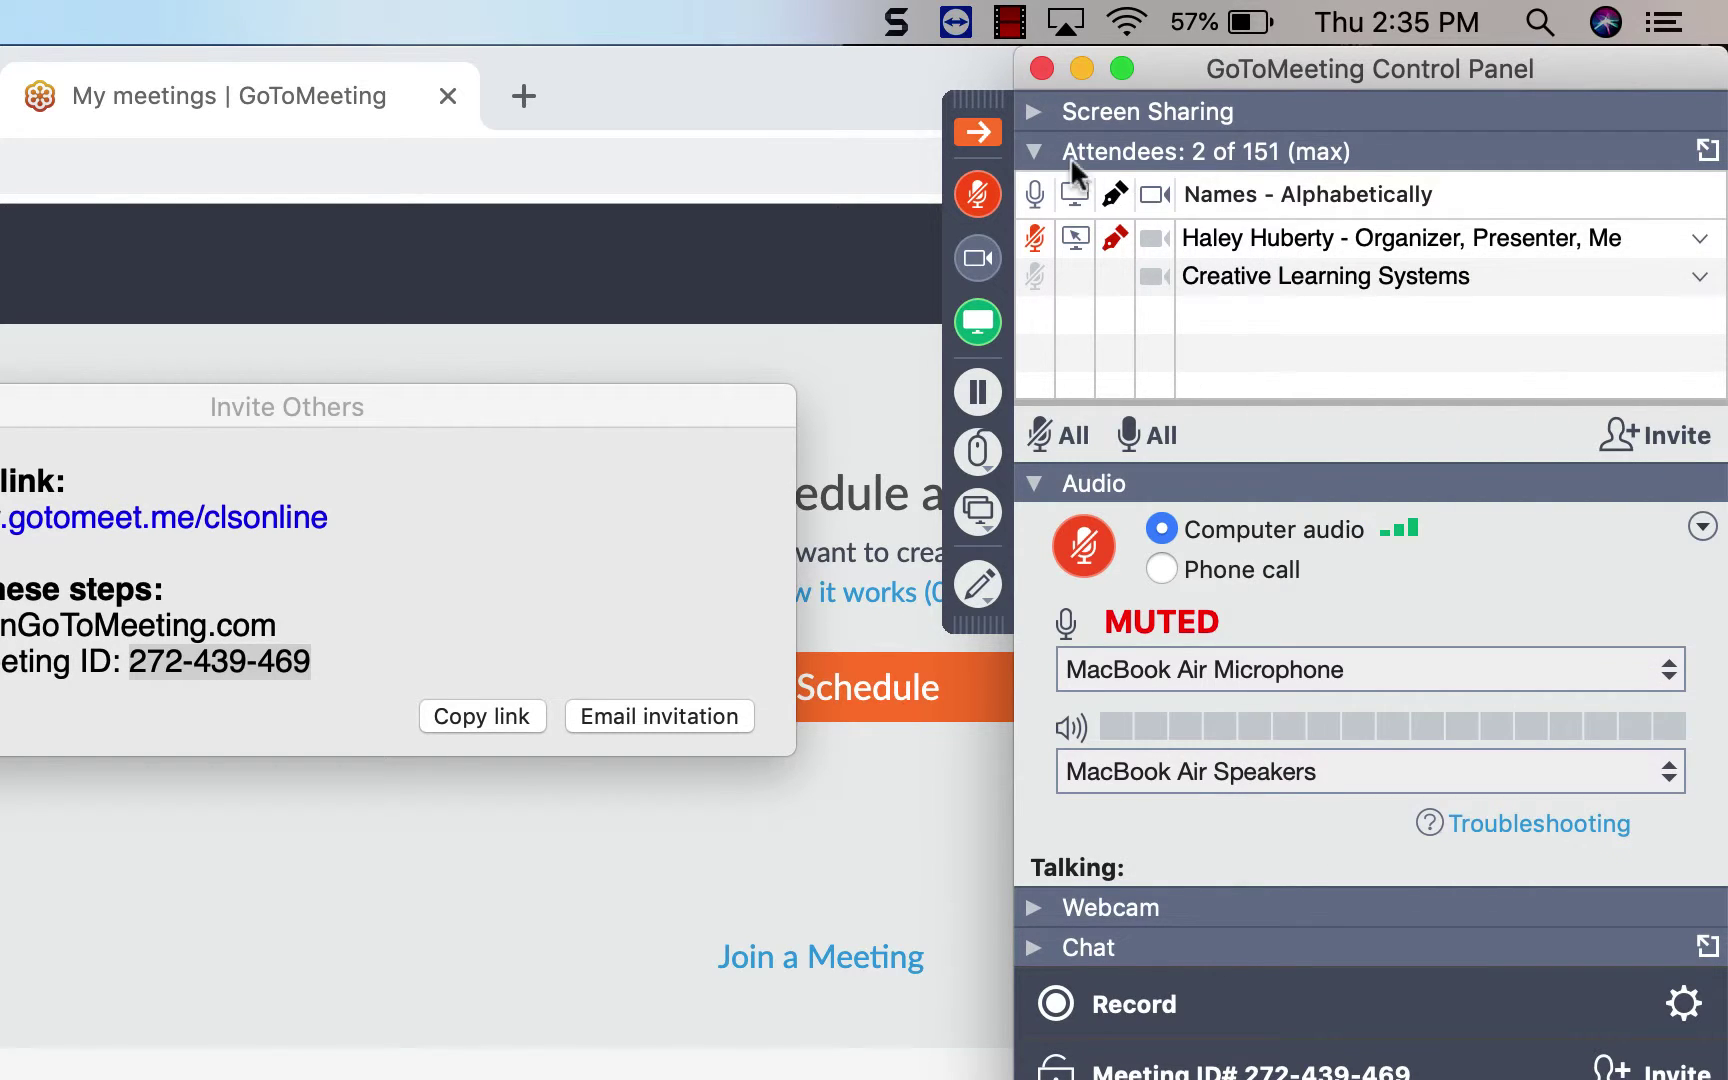
Step: Collapse the attendee list and review the microphone and speaker choices for computer audio
{"action": "left_click", "coordinate": [1033, 150]}
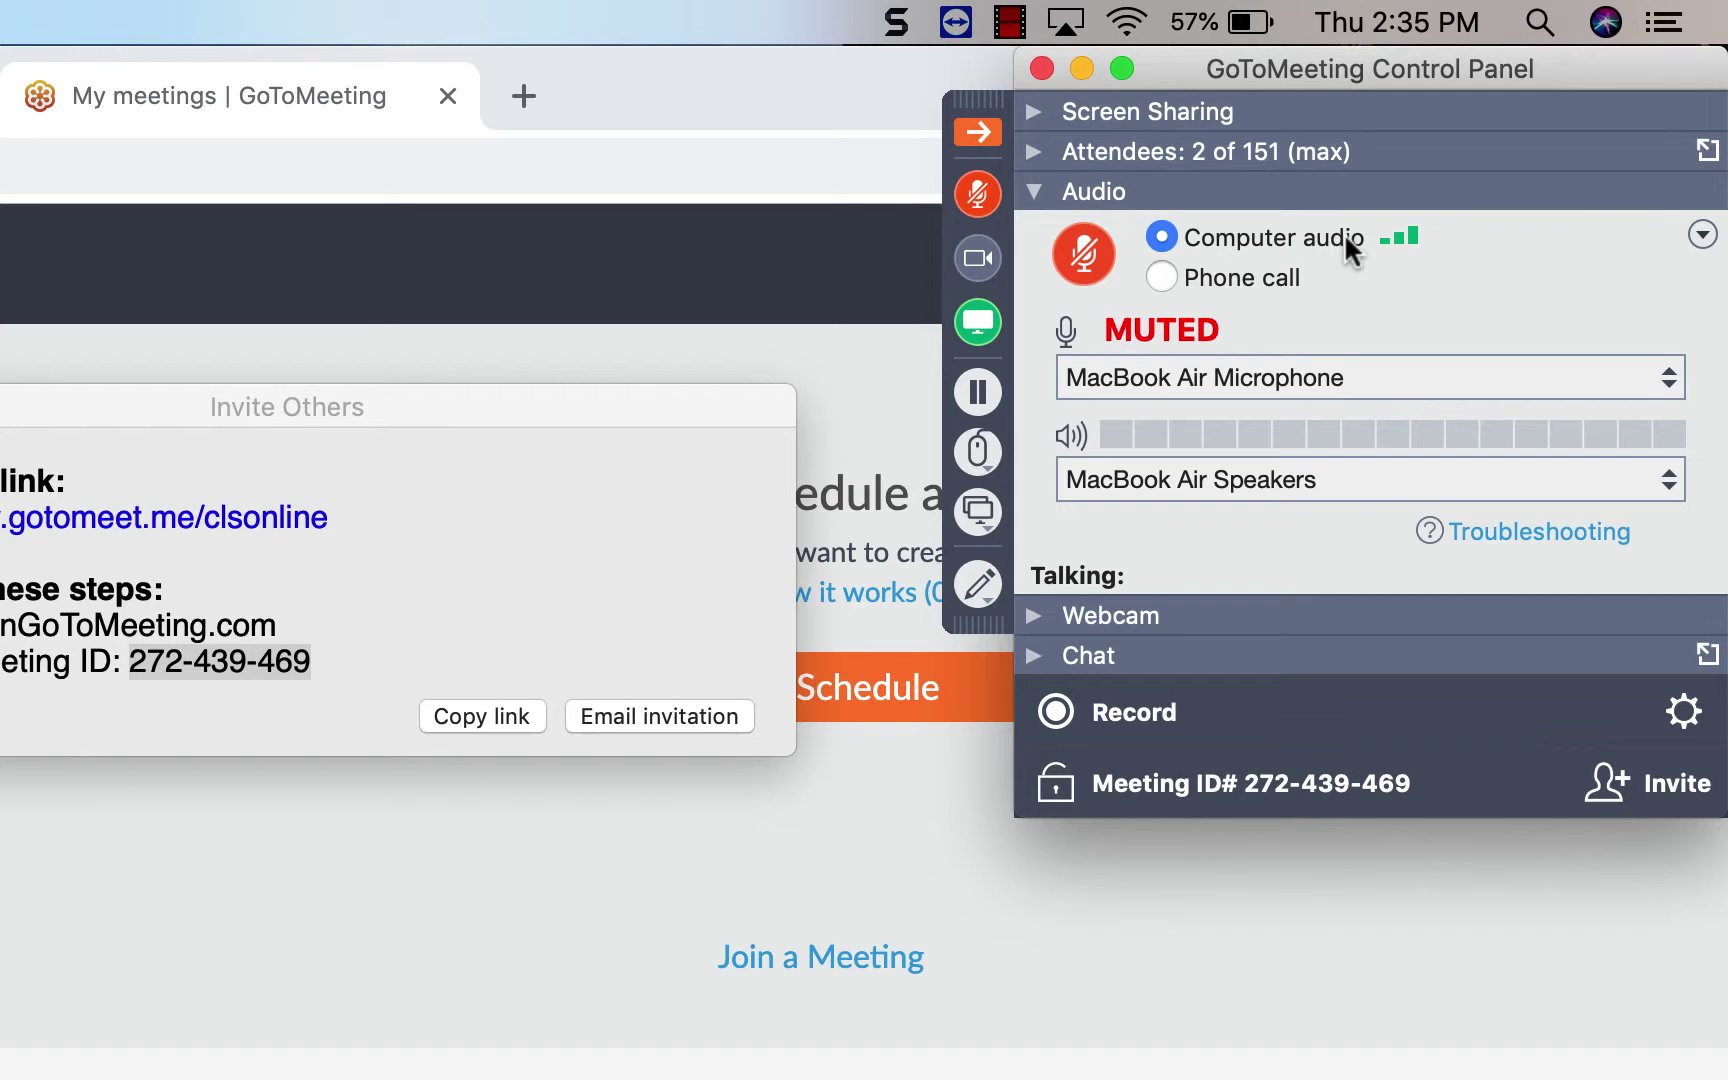
{"action": "left_click", "coordinate": [1212, 372]}
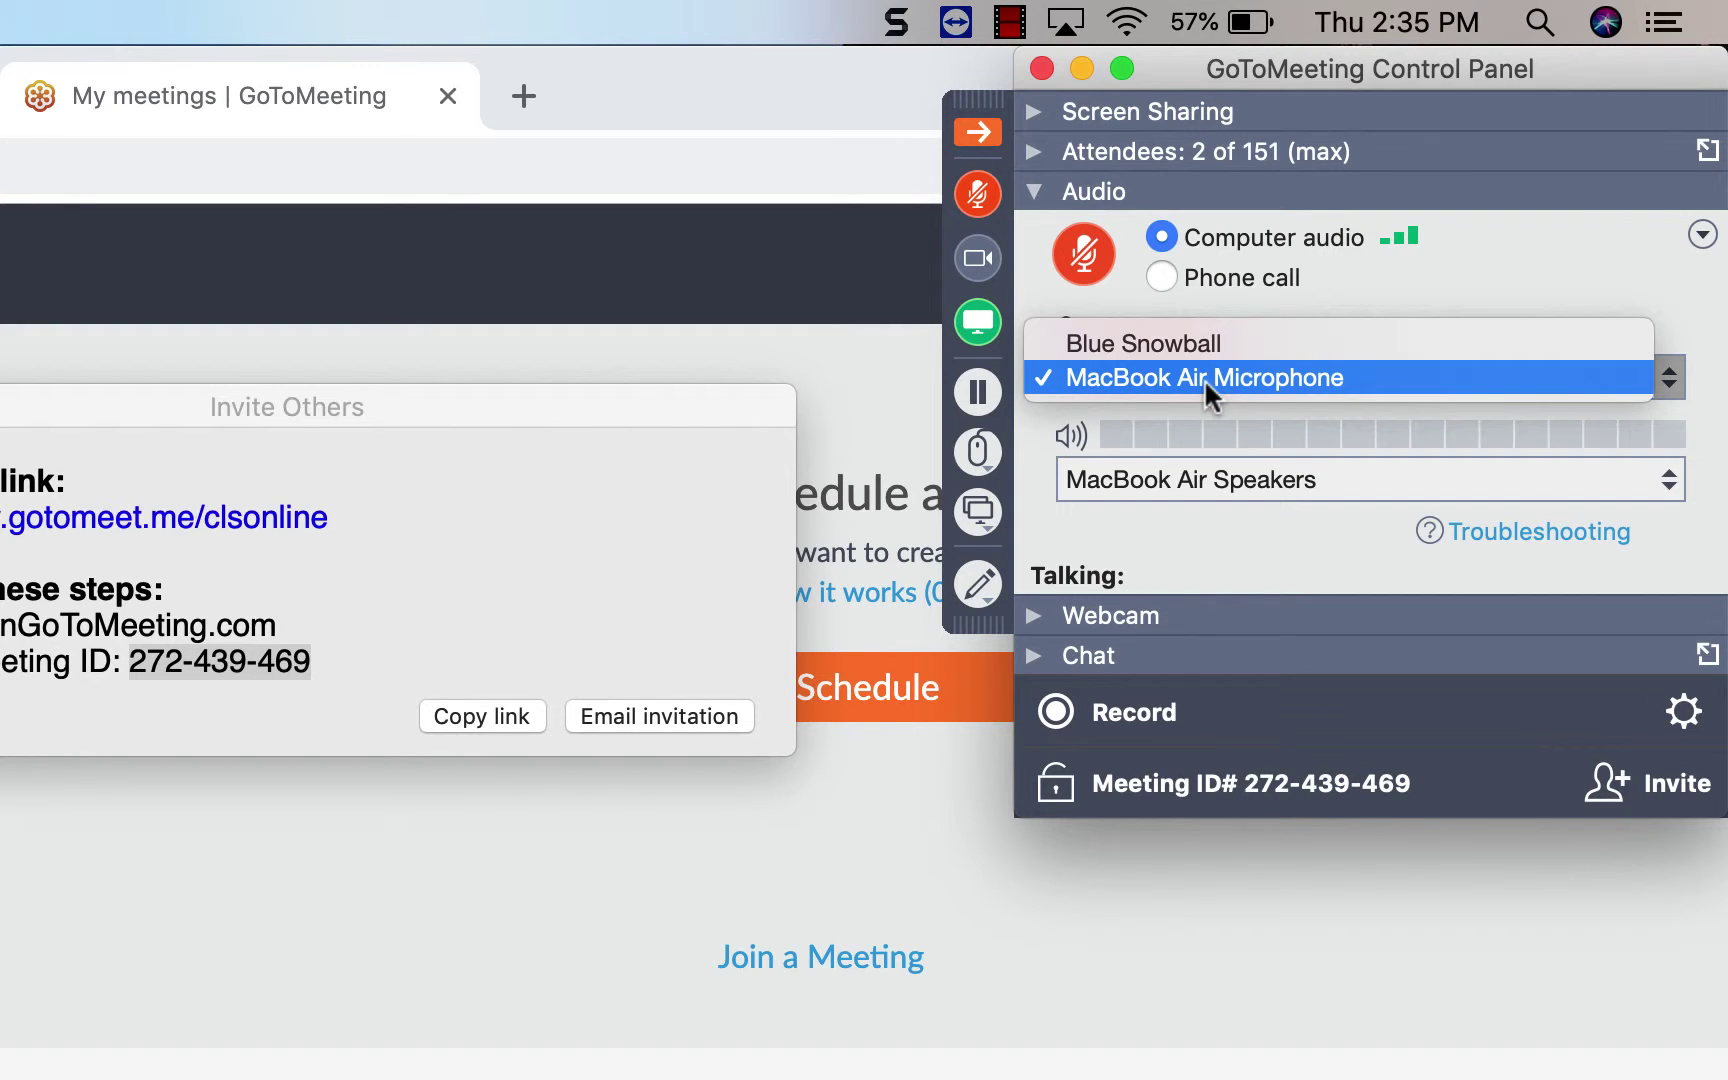
{"action": "left_click", "coordinate": [1552, 302]}
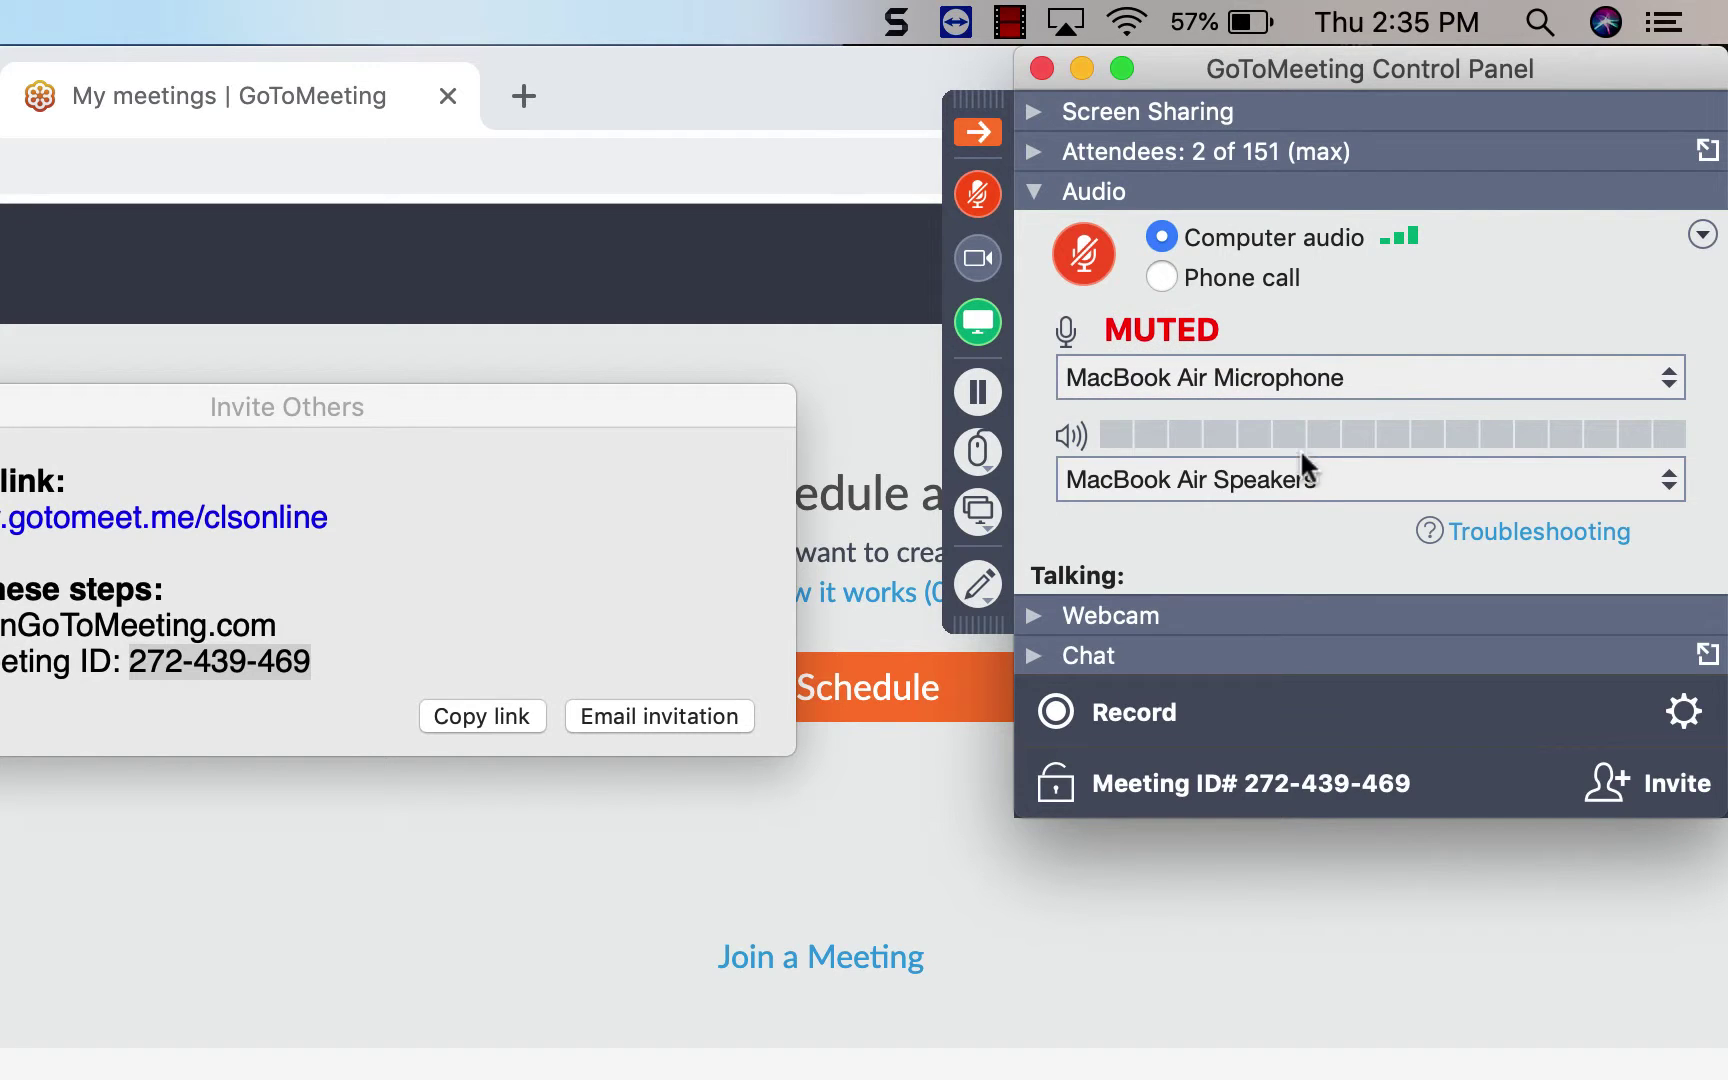
{"action": "left_click", "coordinate": [1301, 480]}
{"action": "left_click", "coordinate": [1301, 485]}
Step: Share your webcam with the meeting and close the Invite Others window
{"action": "left_click", "coordinate": [1035, 617]}
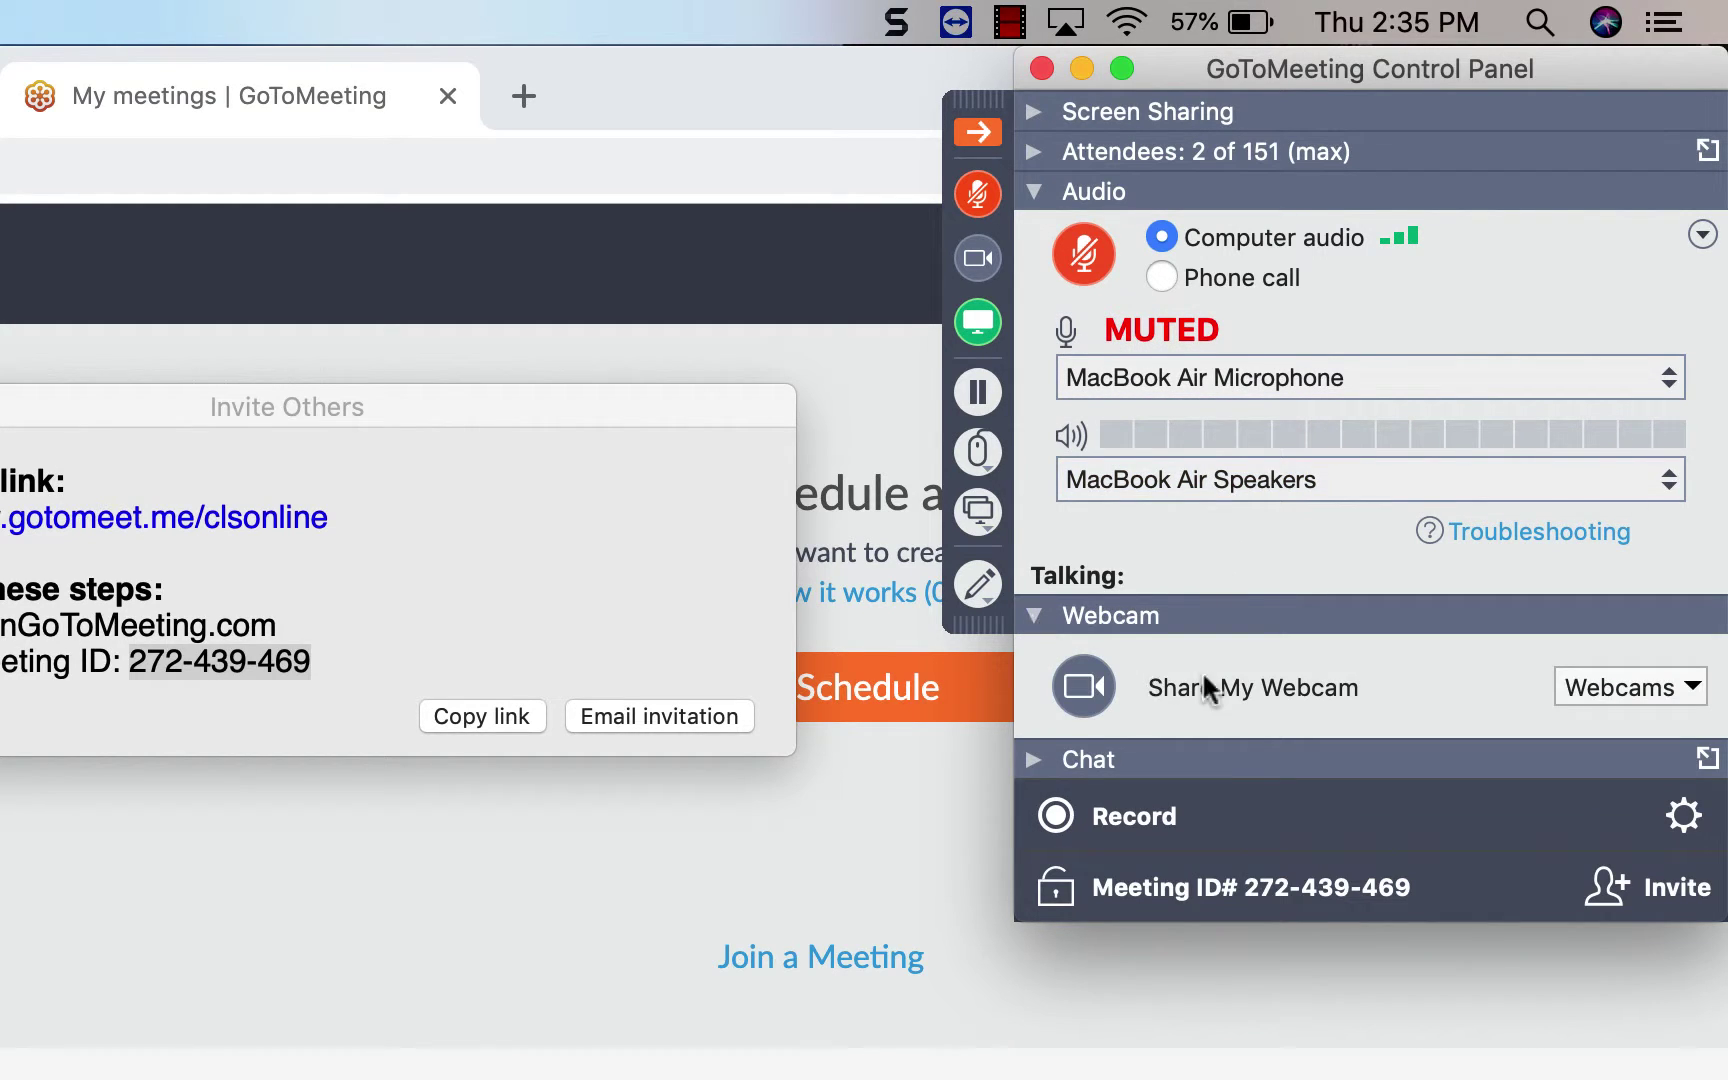
{"action": "left_click", "coordinate": [1073, 696]}
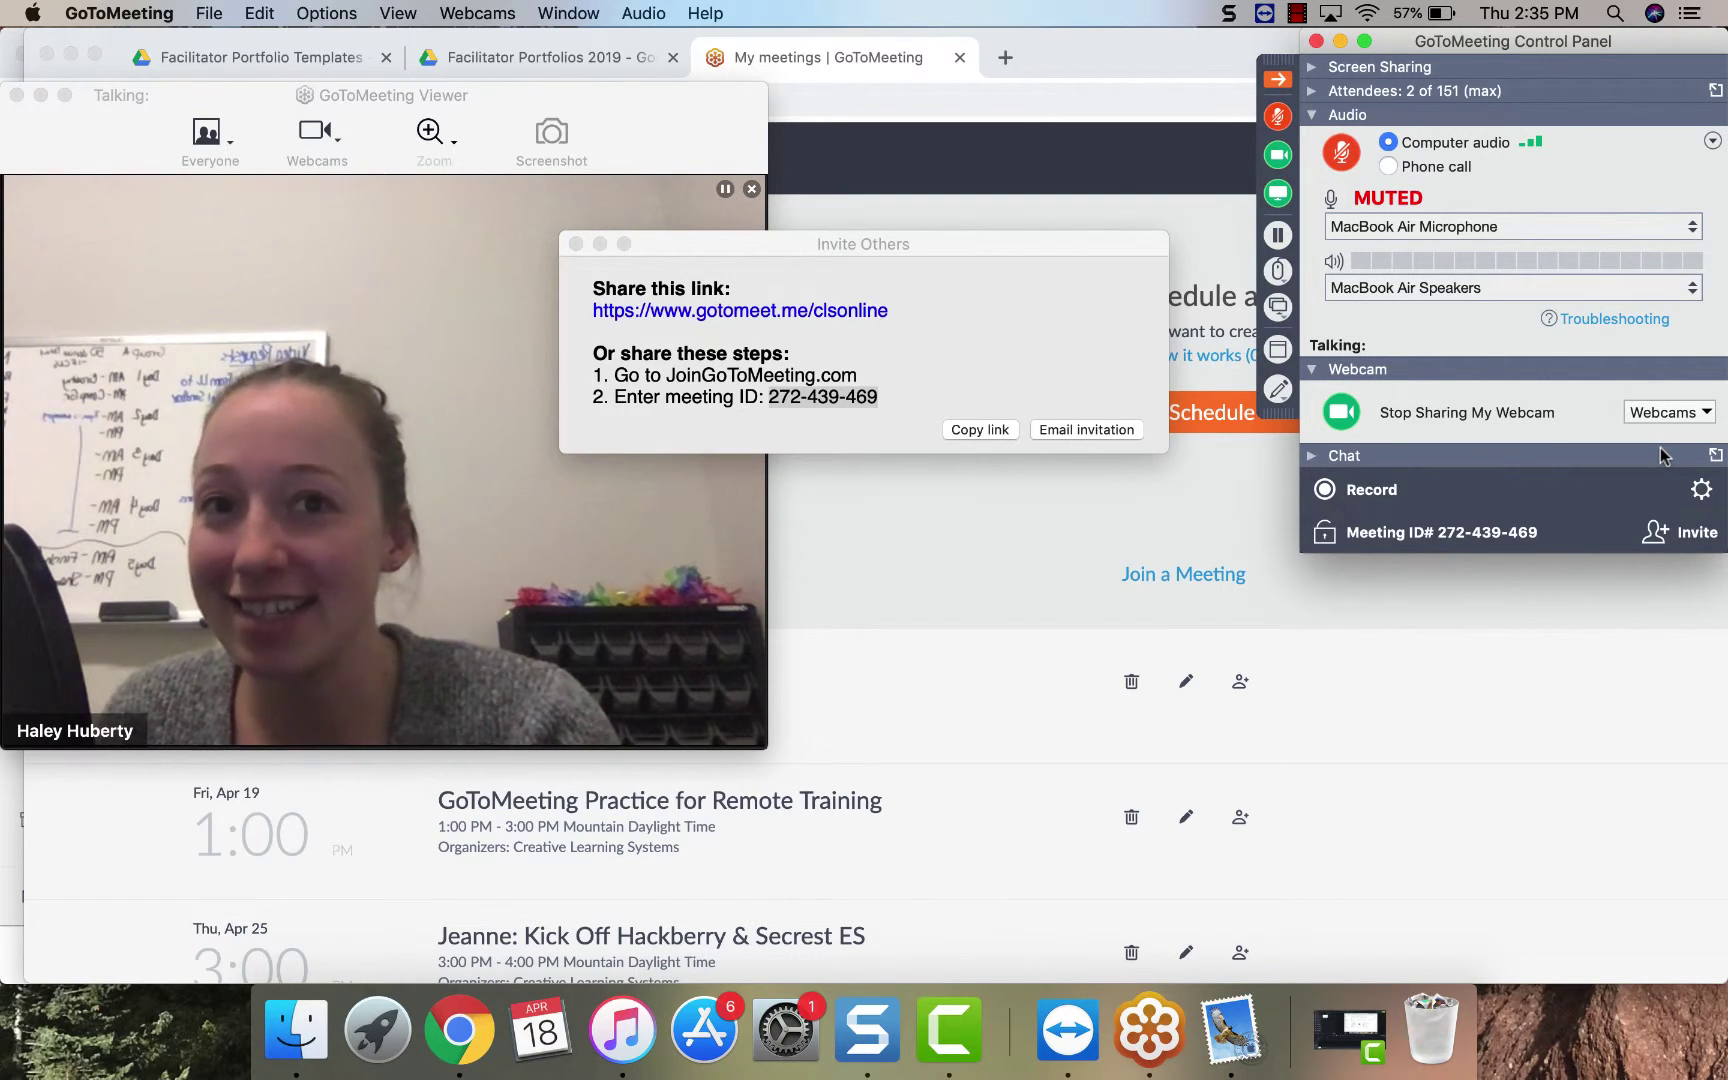
{"action": "left_click", "coordinate": [576, 244]}
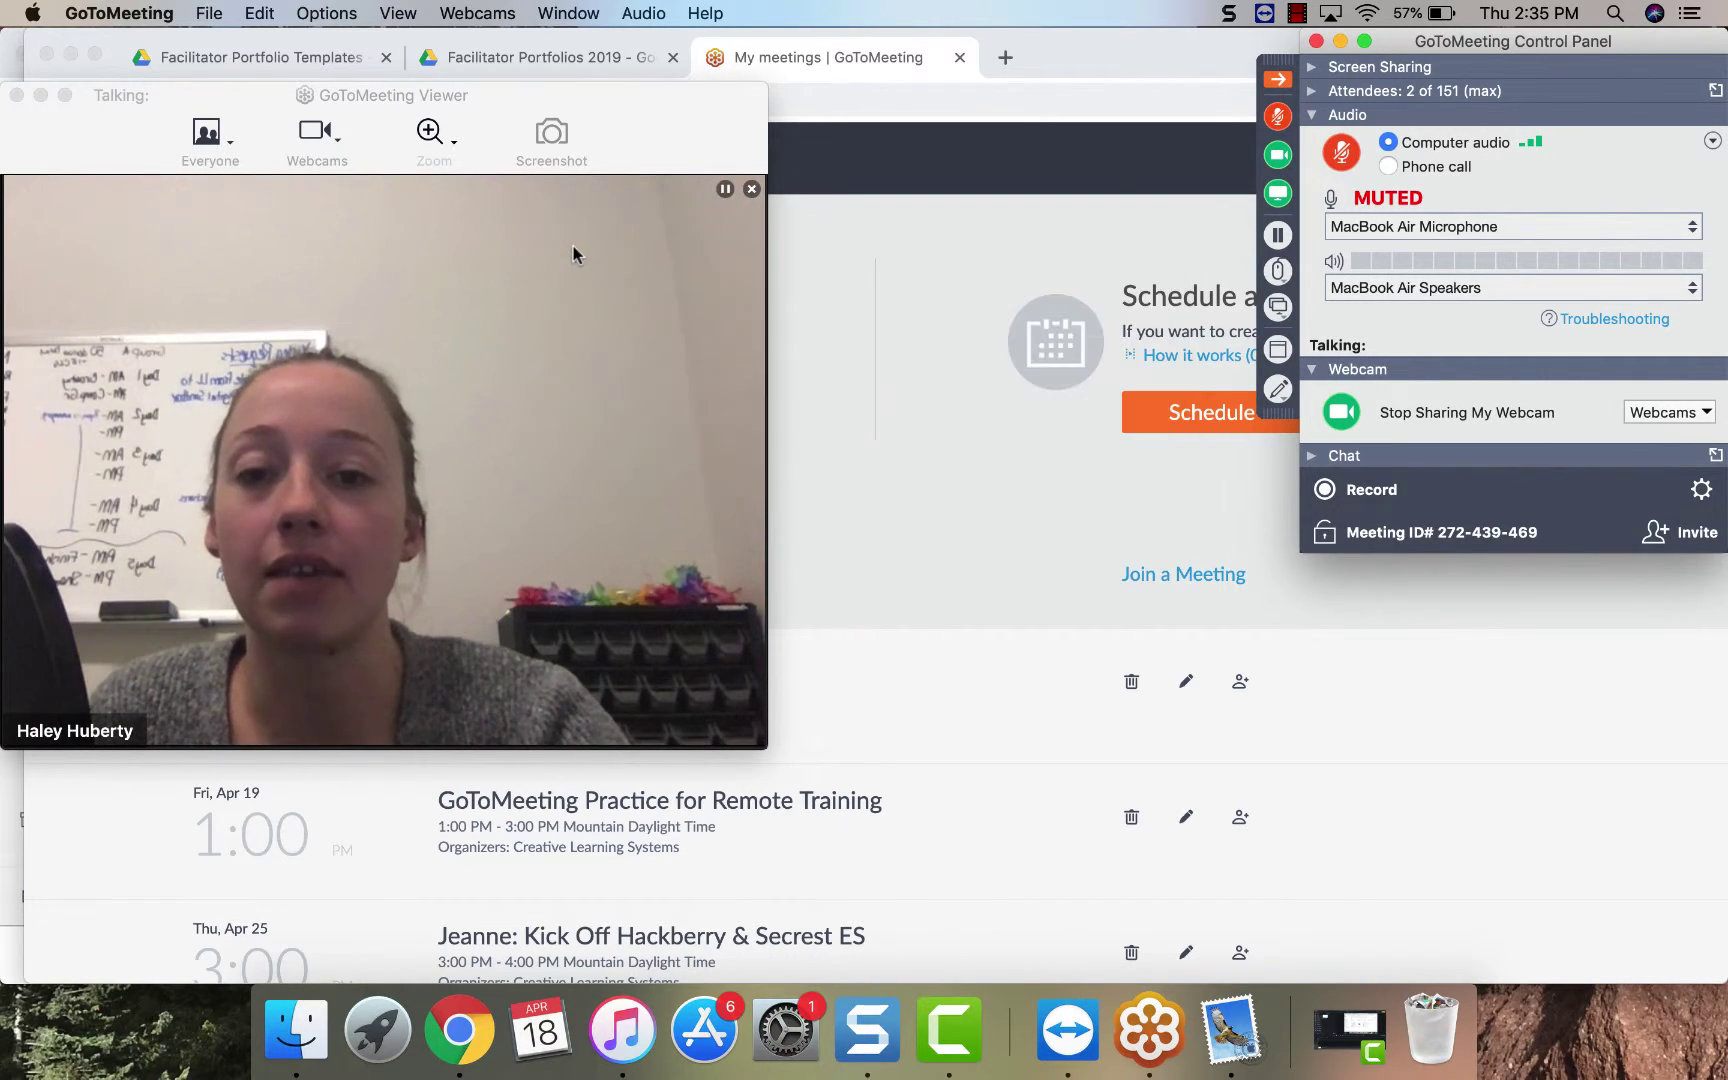
Step: Stop sharing your webcam and collapse the webcam section
{"action": "left_click", "coordinate": [1349, 418]}
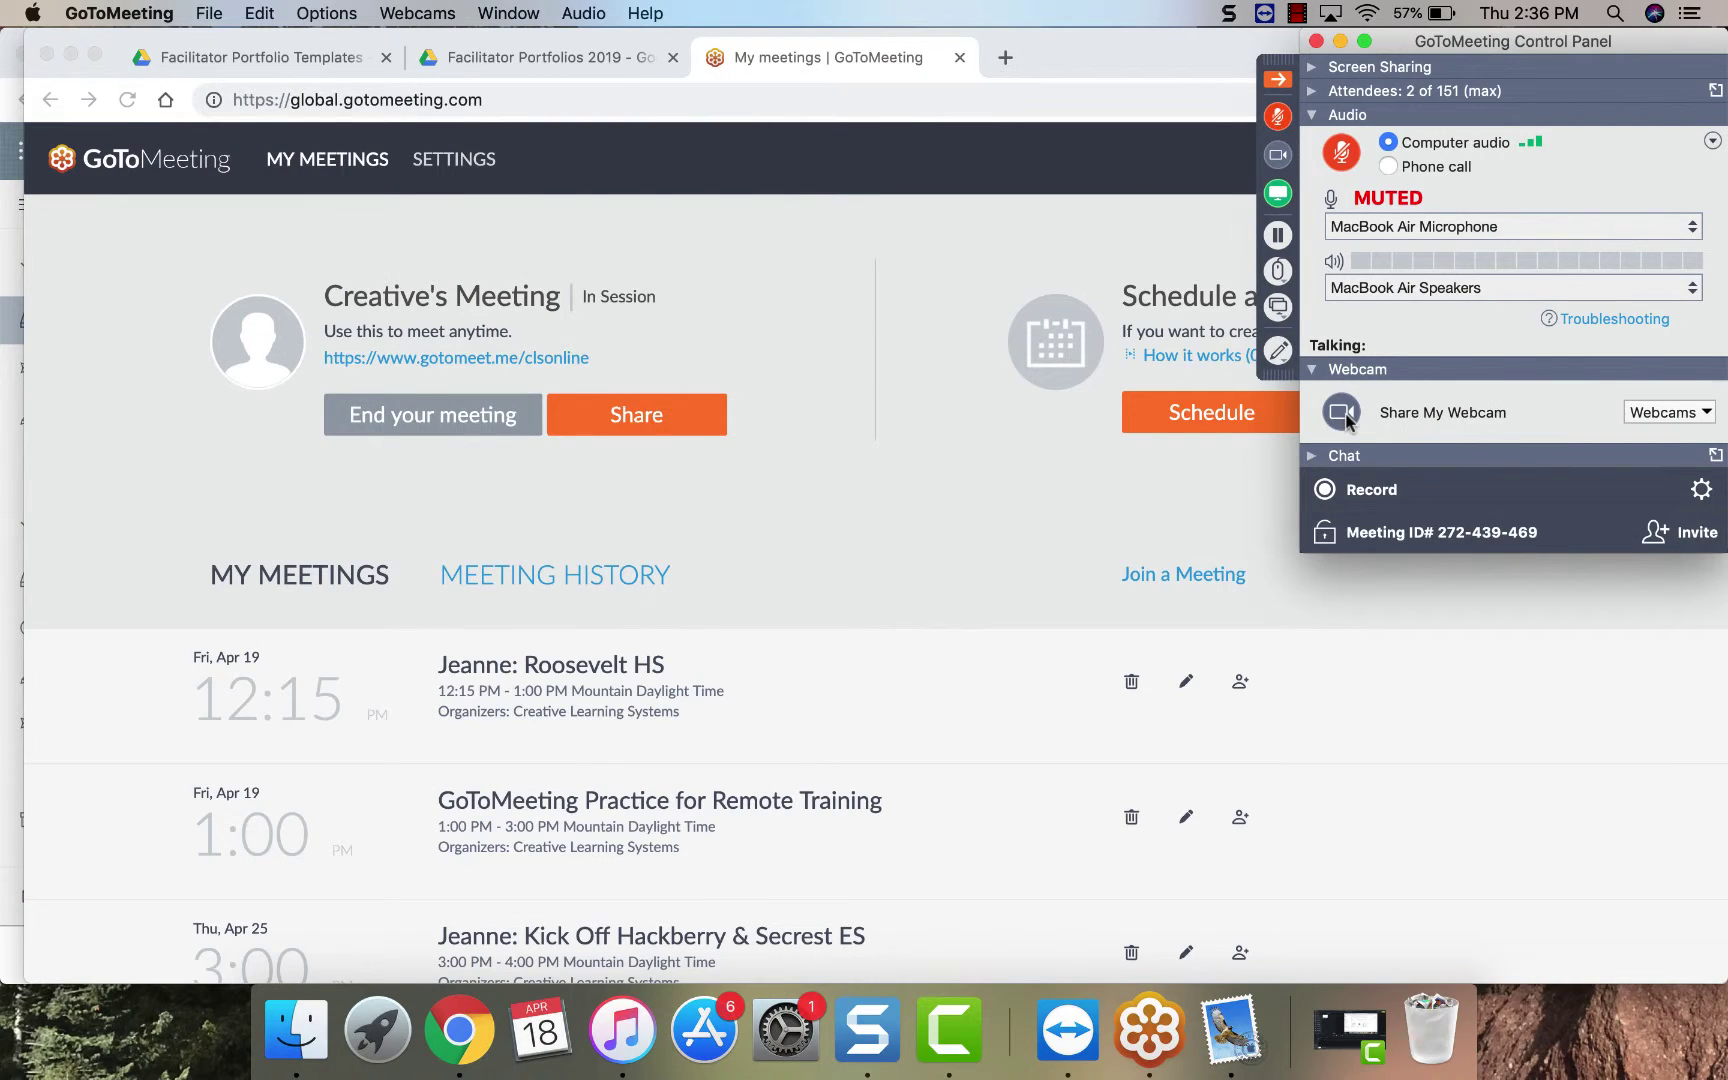
{"action": "left_click", "coordinate": [1311, 369]}
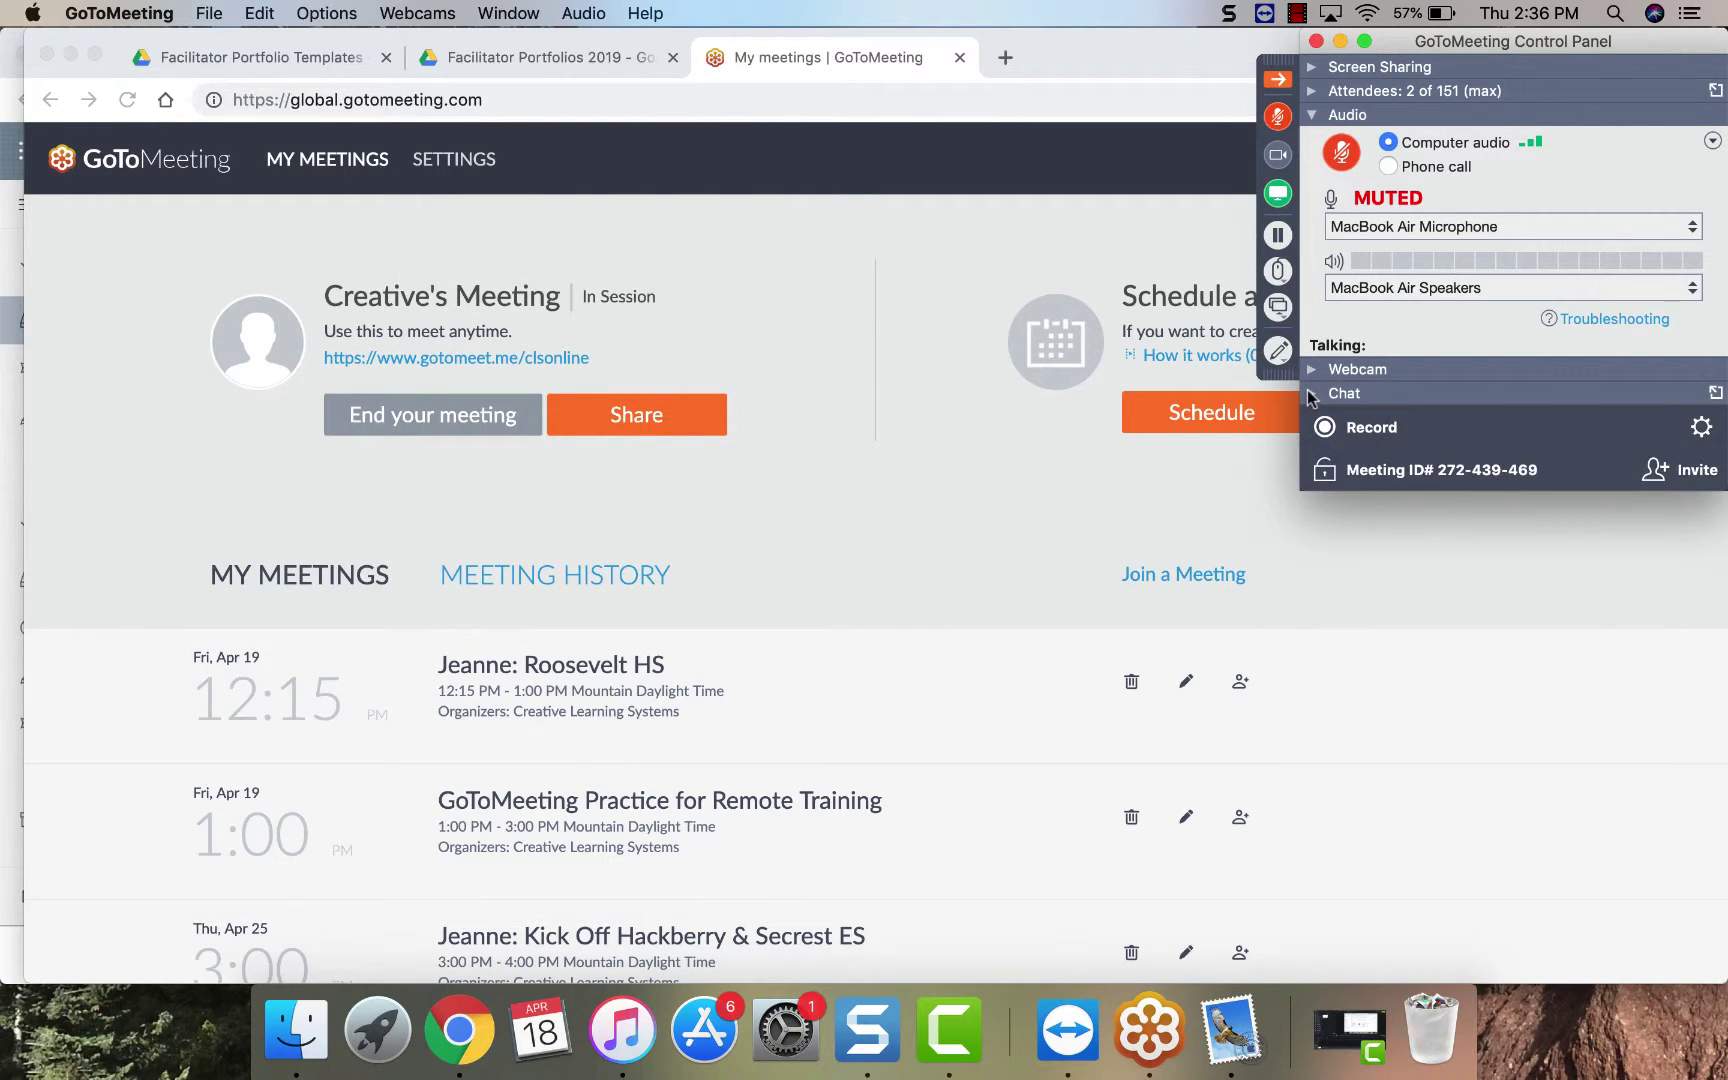
Step: Expand the chat, check which recipients a message can be sent to, and collapse it again
{"action": "left_click", "coordinate": [1311, 393]}
{"action": "left_click", "coordinate": [1389, 622]}
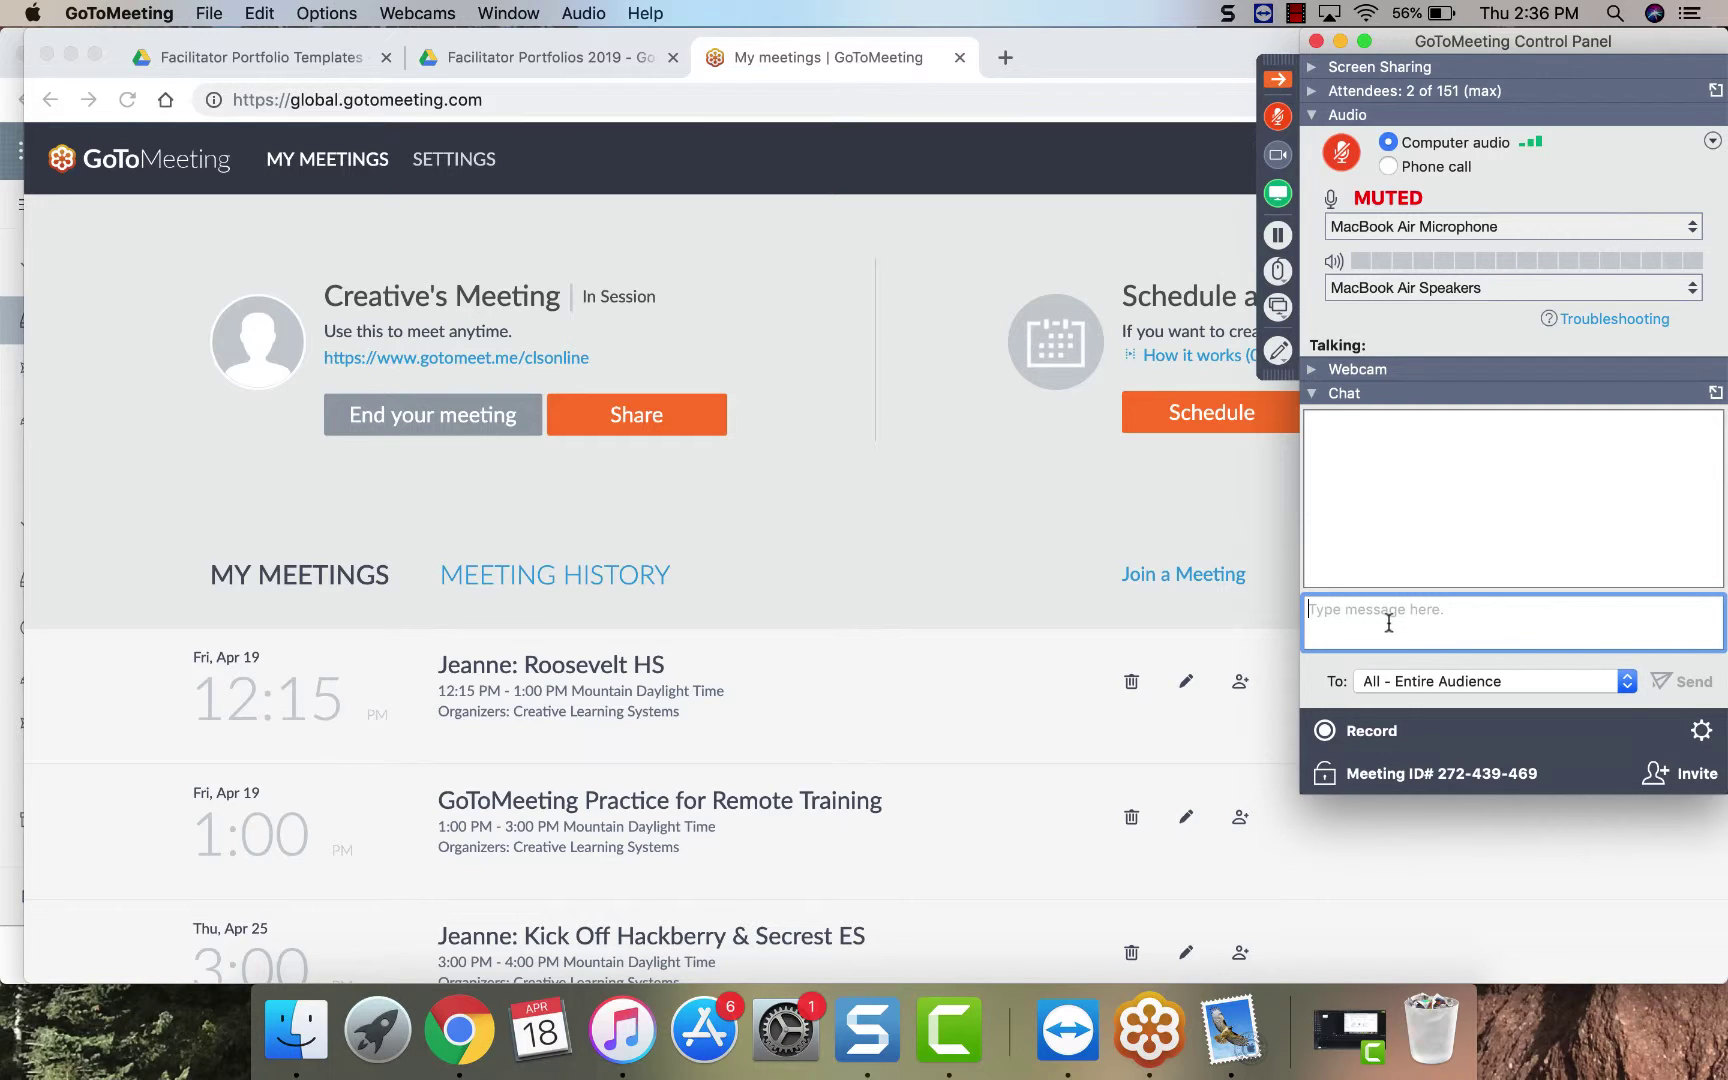
{"action": "left_click", "coordinate": [1444, 681]}
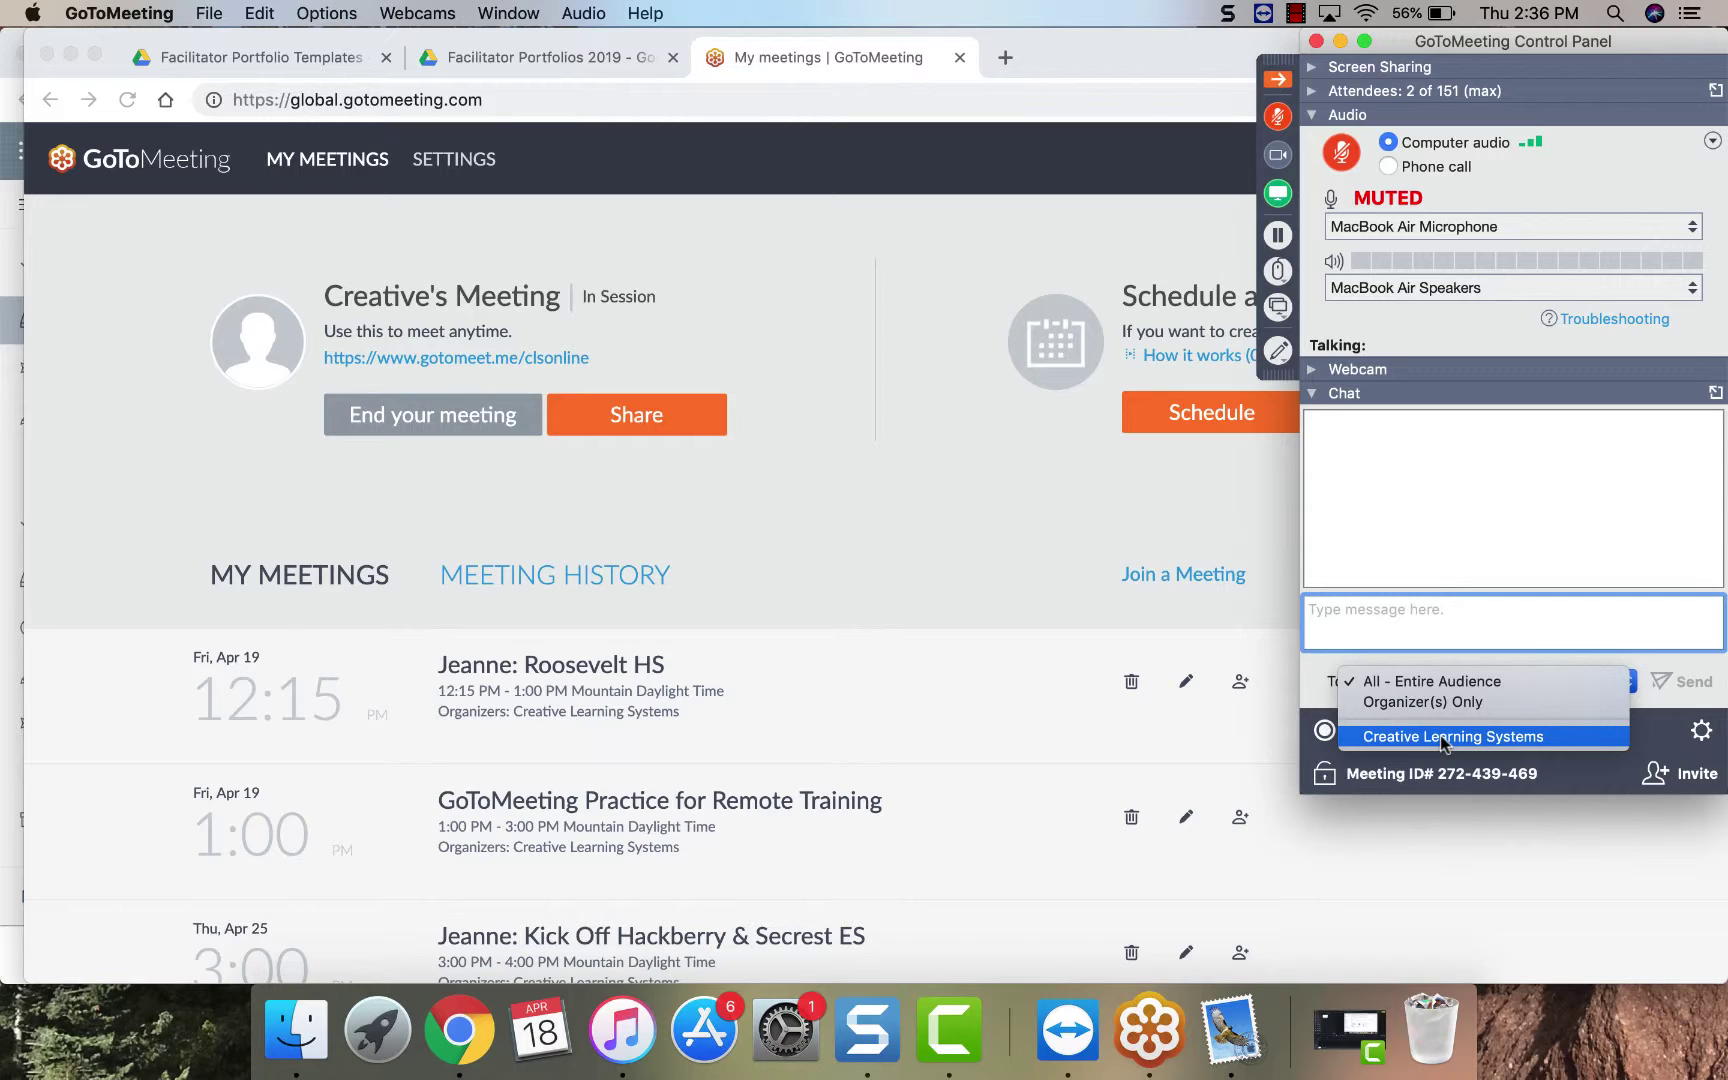
{"action": "left_click", "coordinate": [1319, 703]}
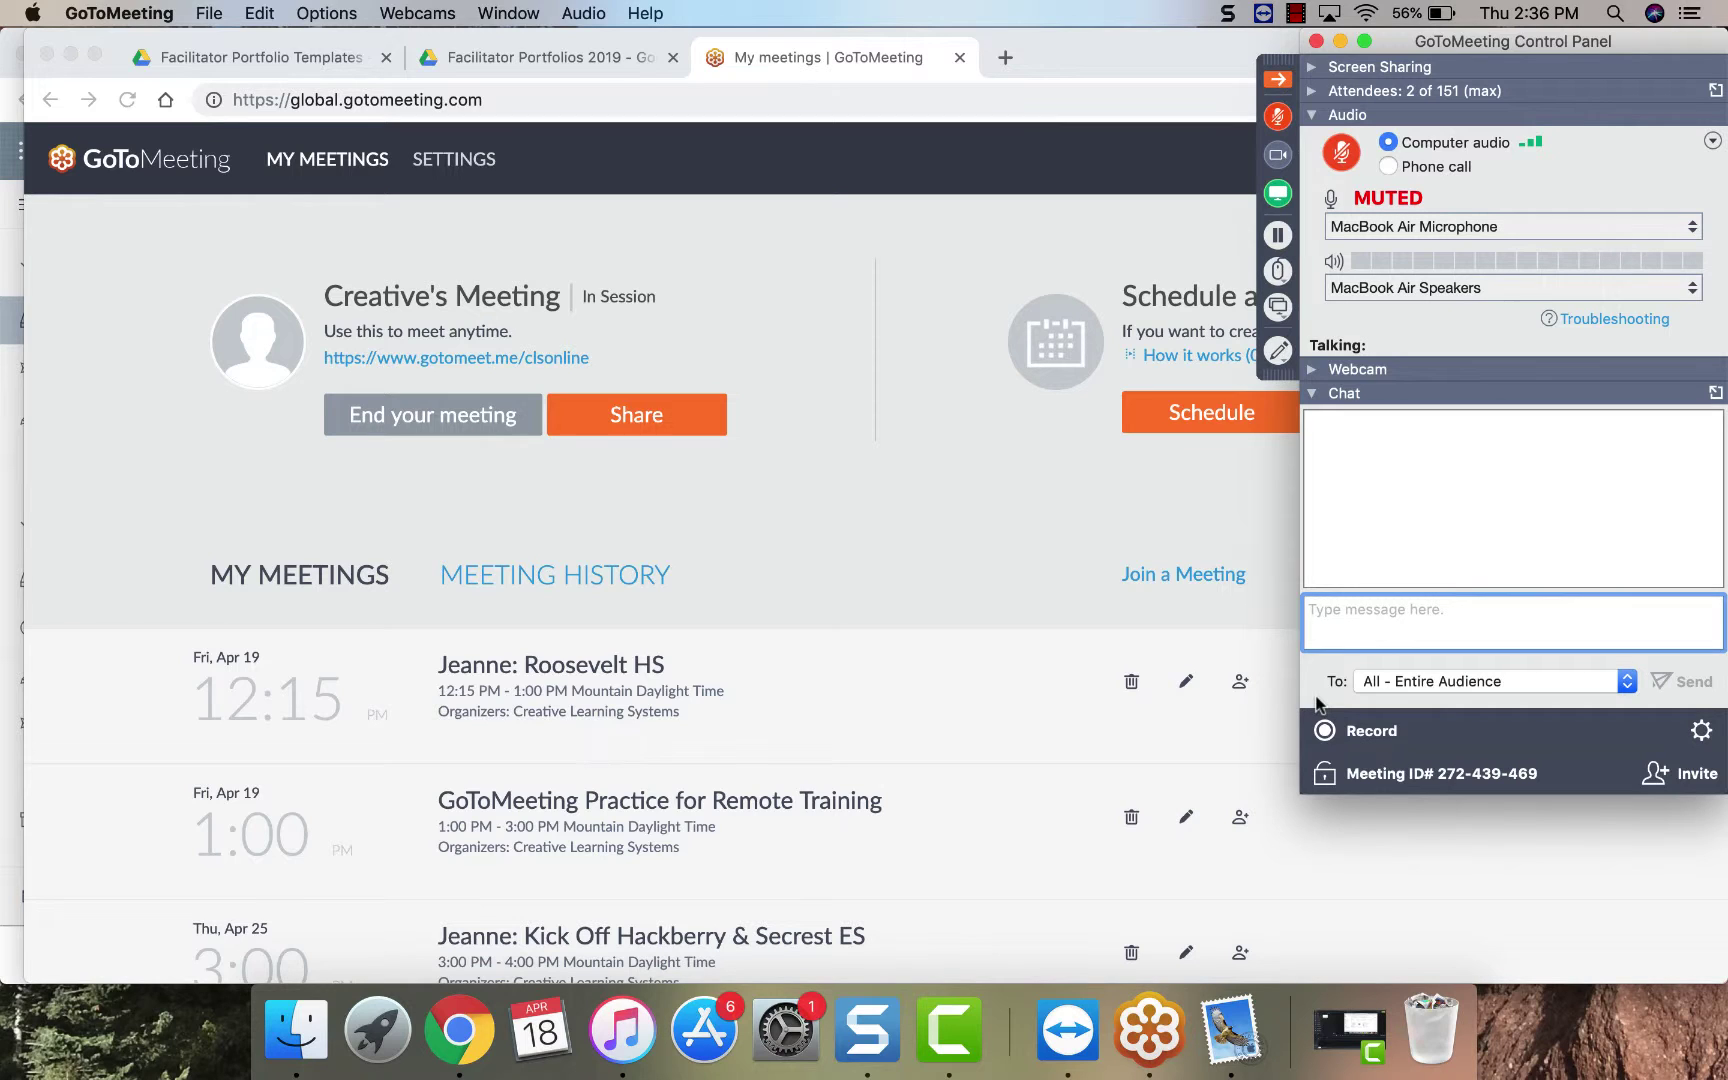
{"action": "left_click", "coordinate": [1312, 393]}
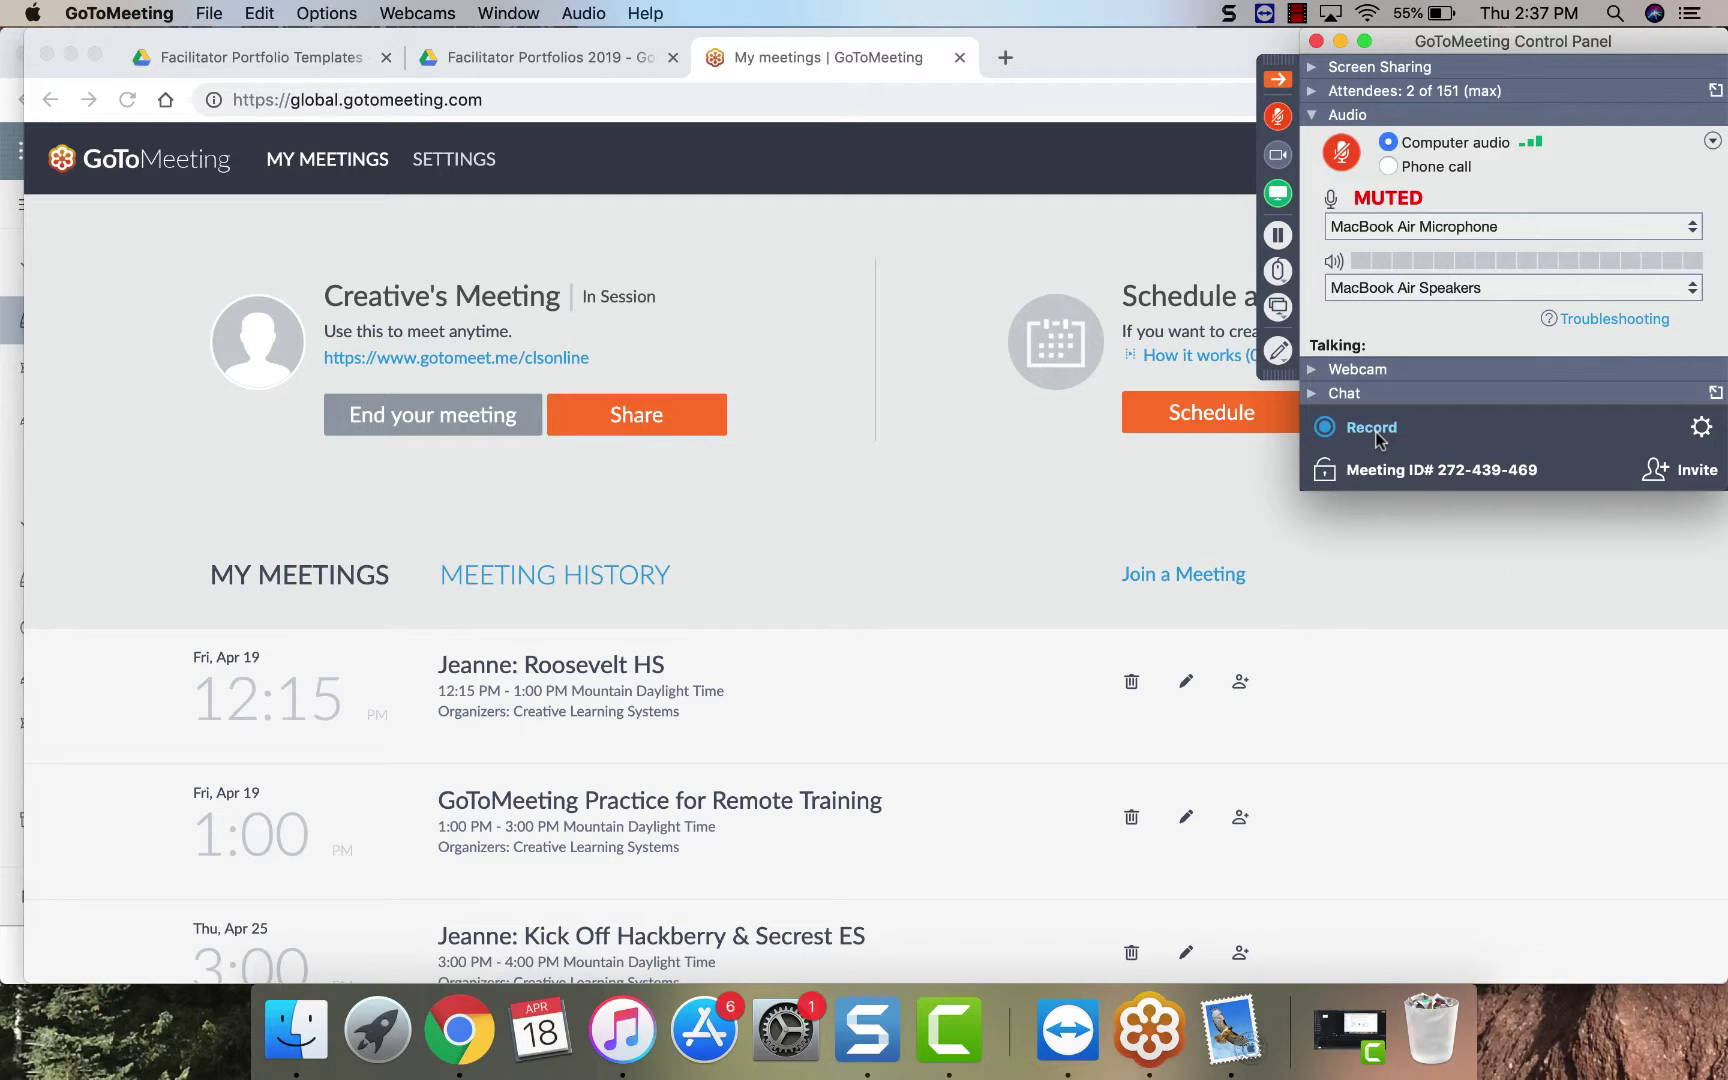
Step: Pause the screen sharing and open the first portfolio site in the Facilitator Portfolios 2019 folder
{"action": "left_click", "coordinate": [1279, 240]}
{"action": "left_click", "coordinate": [820, 60]}
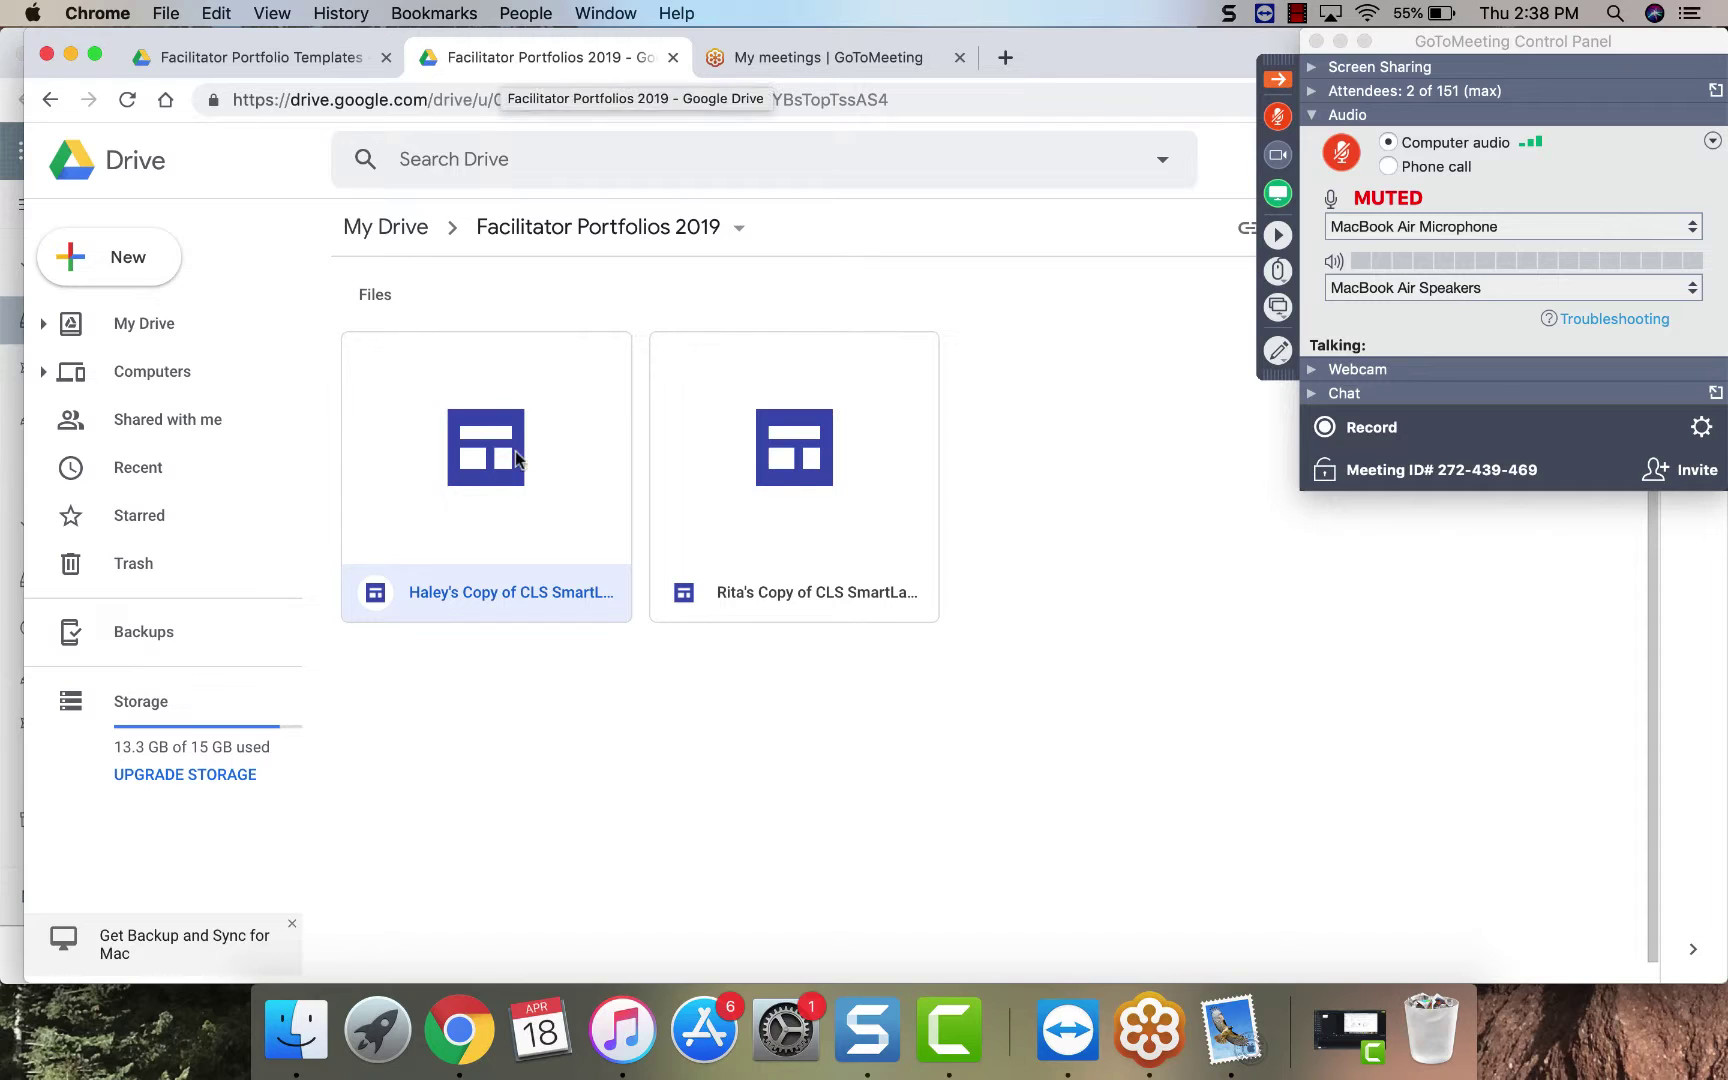
{"action": "double_click", "coordinate": [561, 497]}
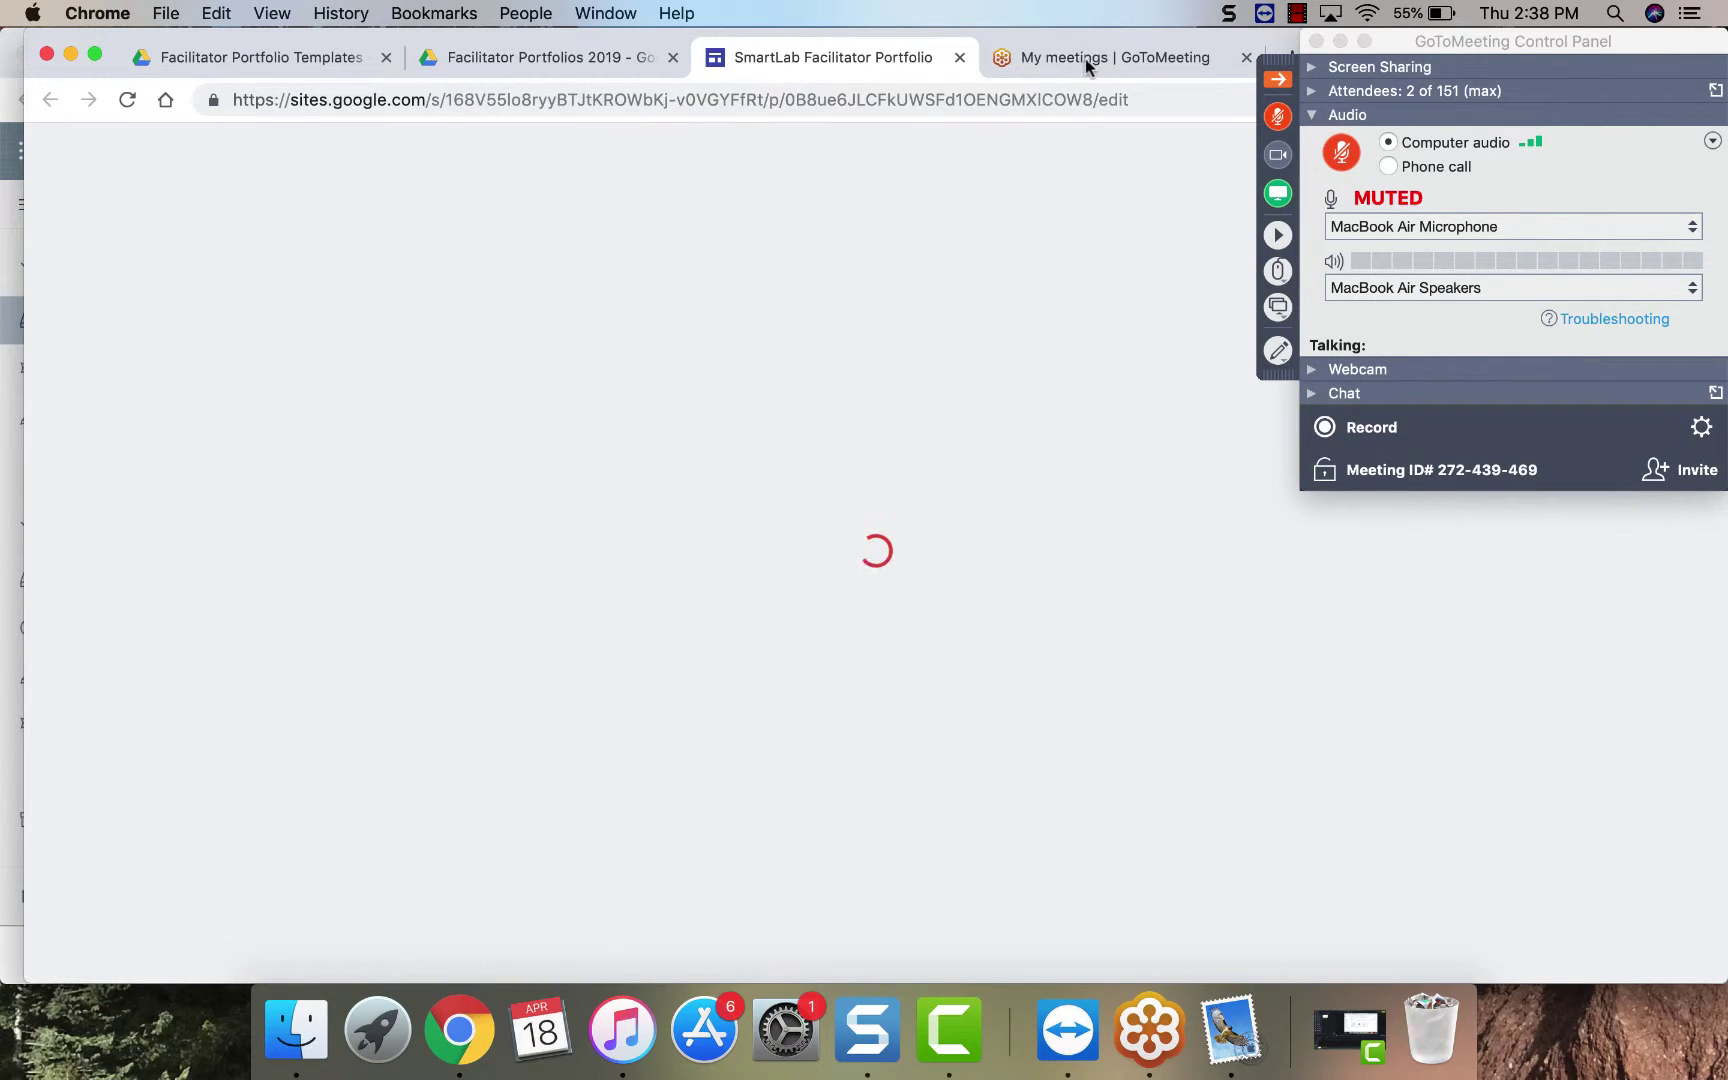
Step: Visit the My meetings page, return to the SmartLab Facilitator Portfolio site and resume the screen sharing
{"action": "left_click", "coordinate": [1086, 60]}
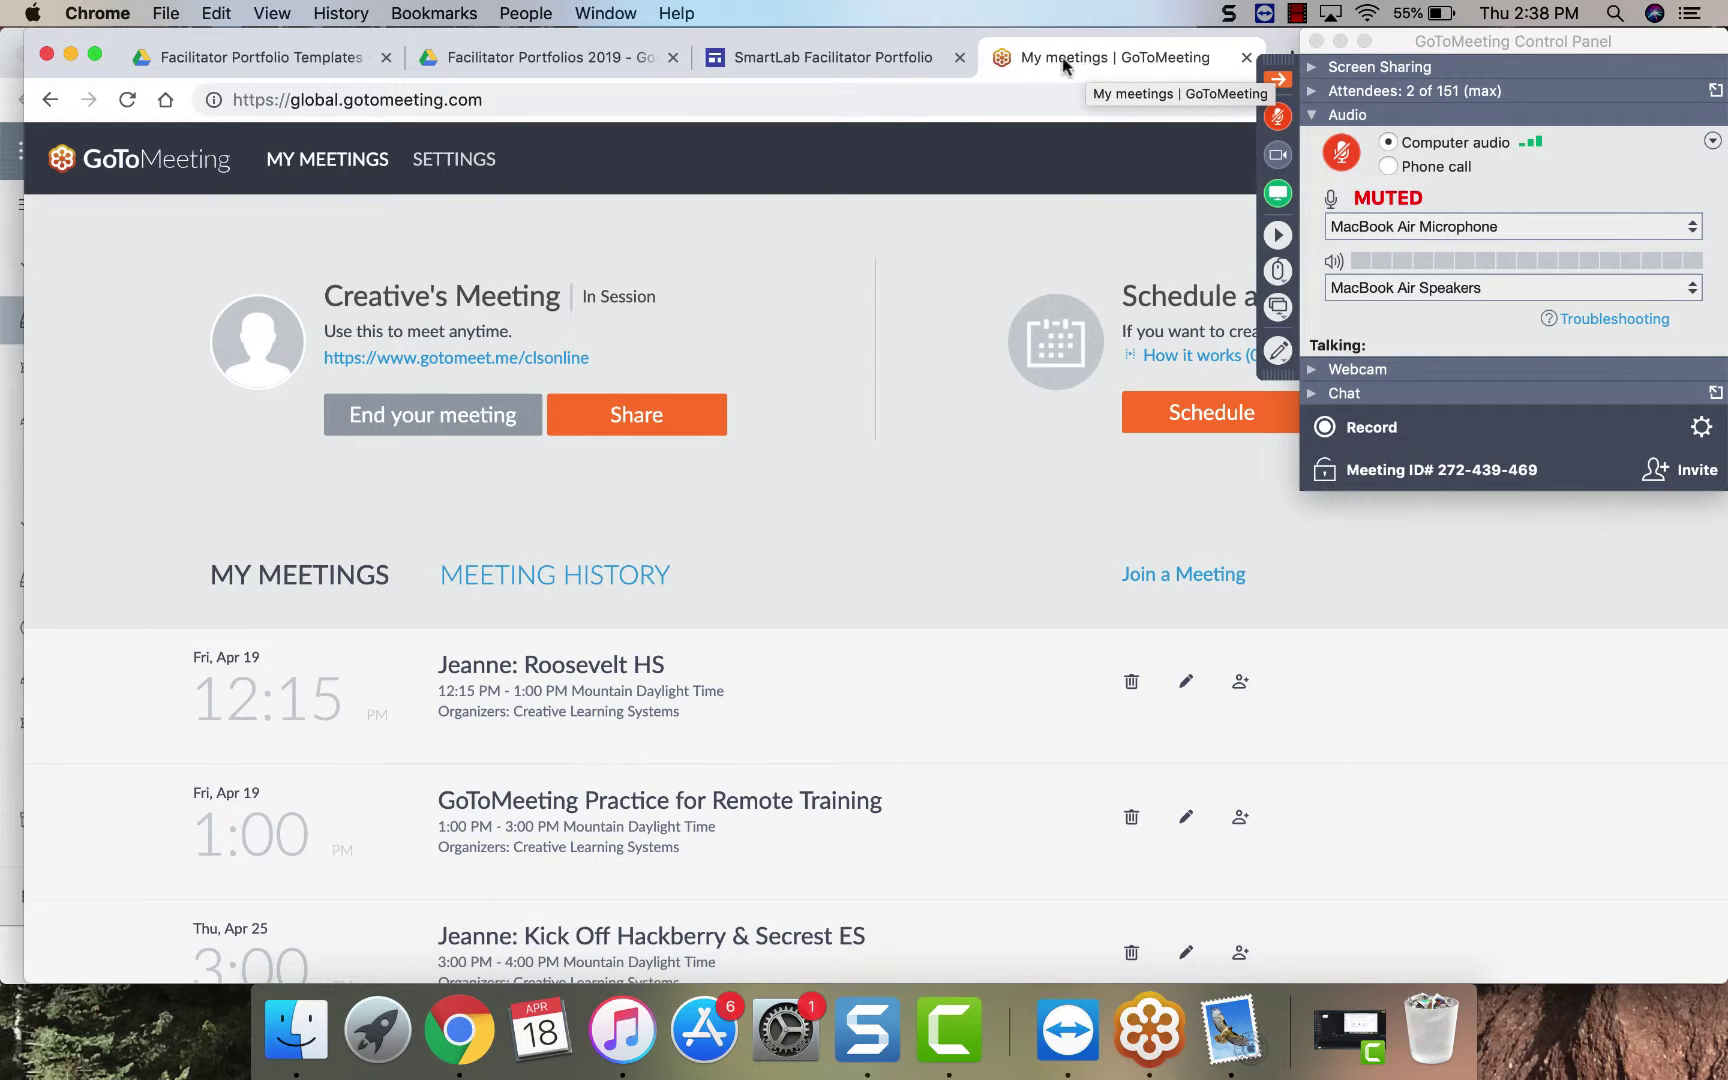
{"action": "left_click", "coordinate": [846, 60]}
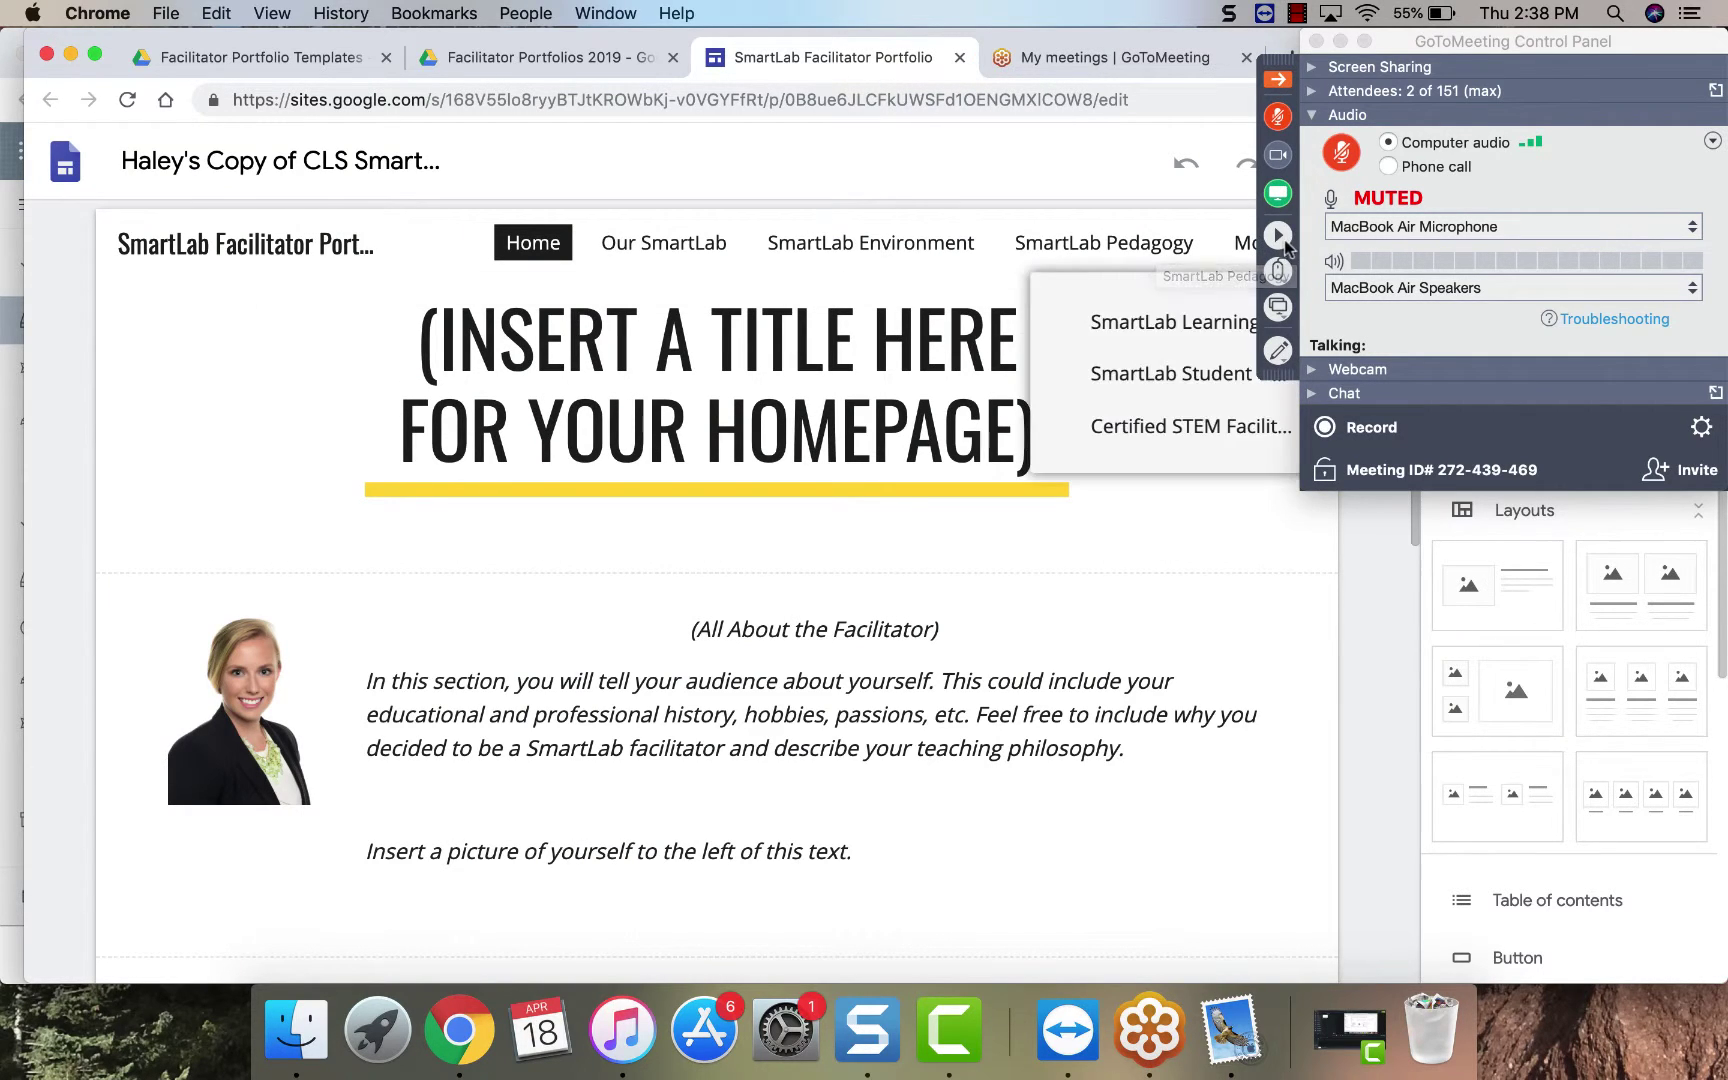
{"action": "left_click", "coordinate": [1281, 238]}
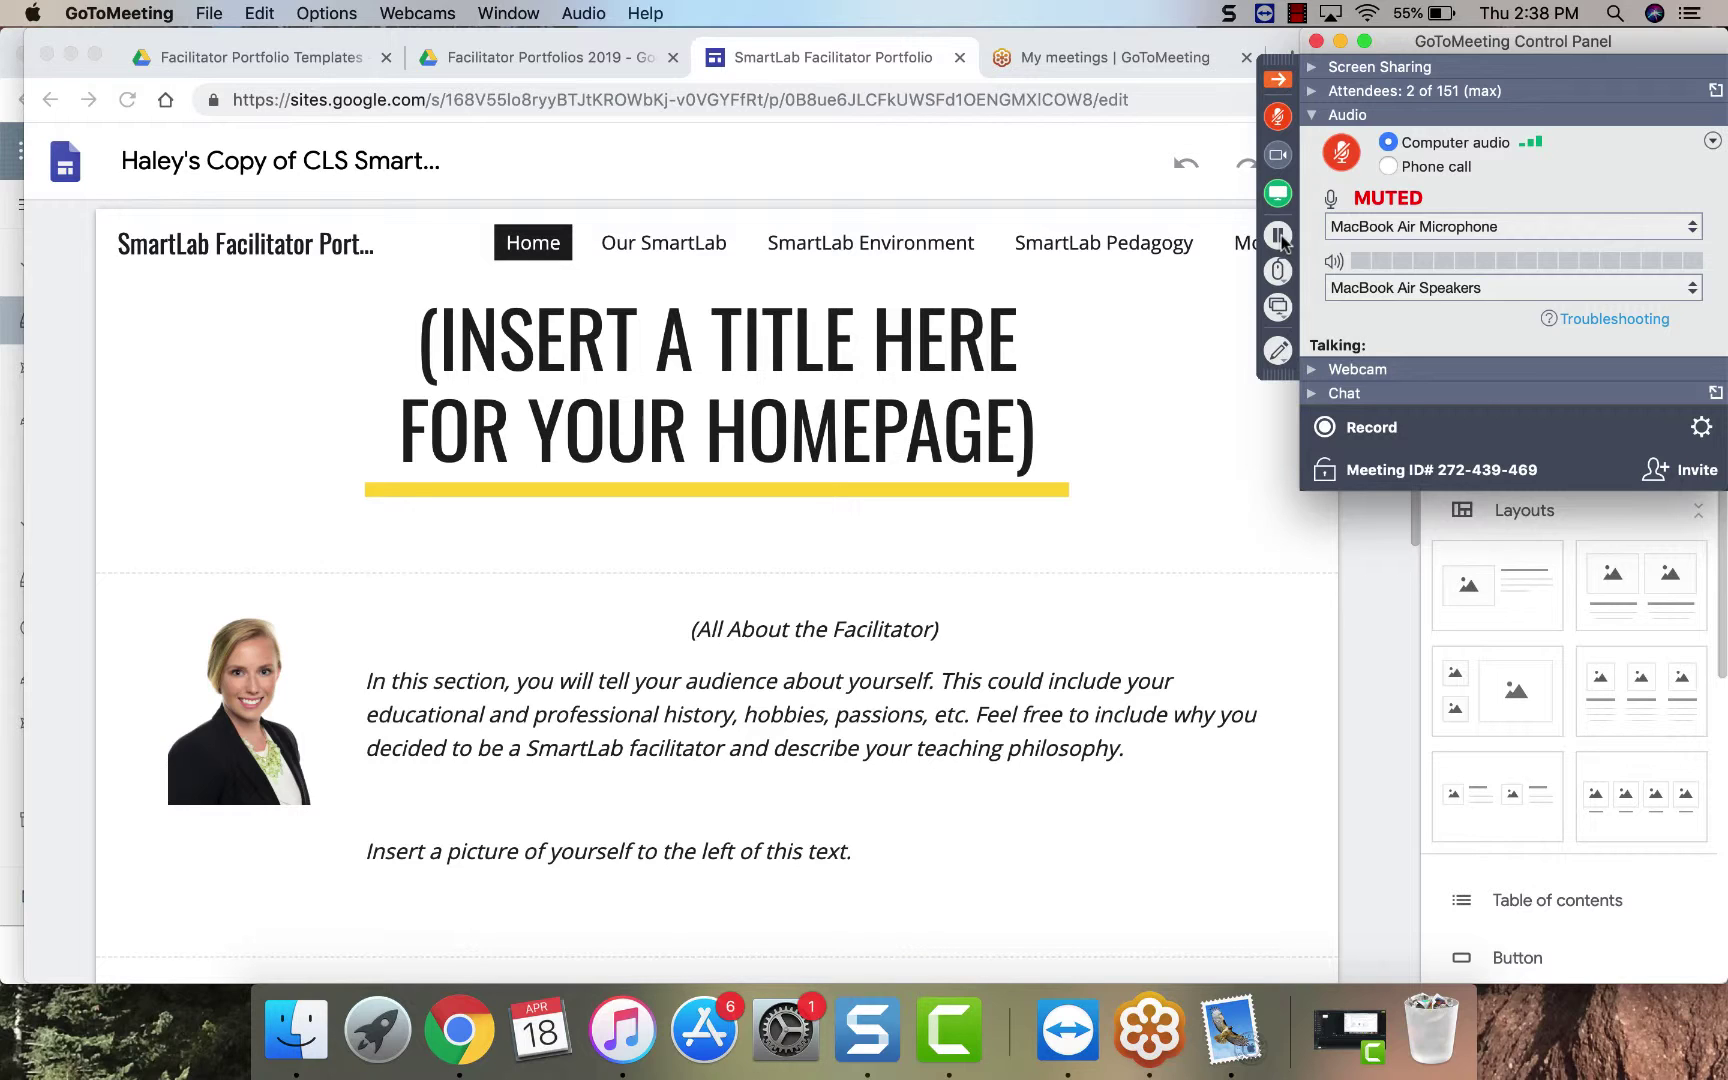
Step: Give keyboard and mouse control to all attendees, and switch to the Facilitator Portfolios 2019 folder and back to the portfolio site
{"action": "left_click", "coordinate": [1279, 271]}
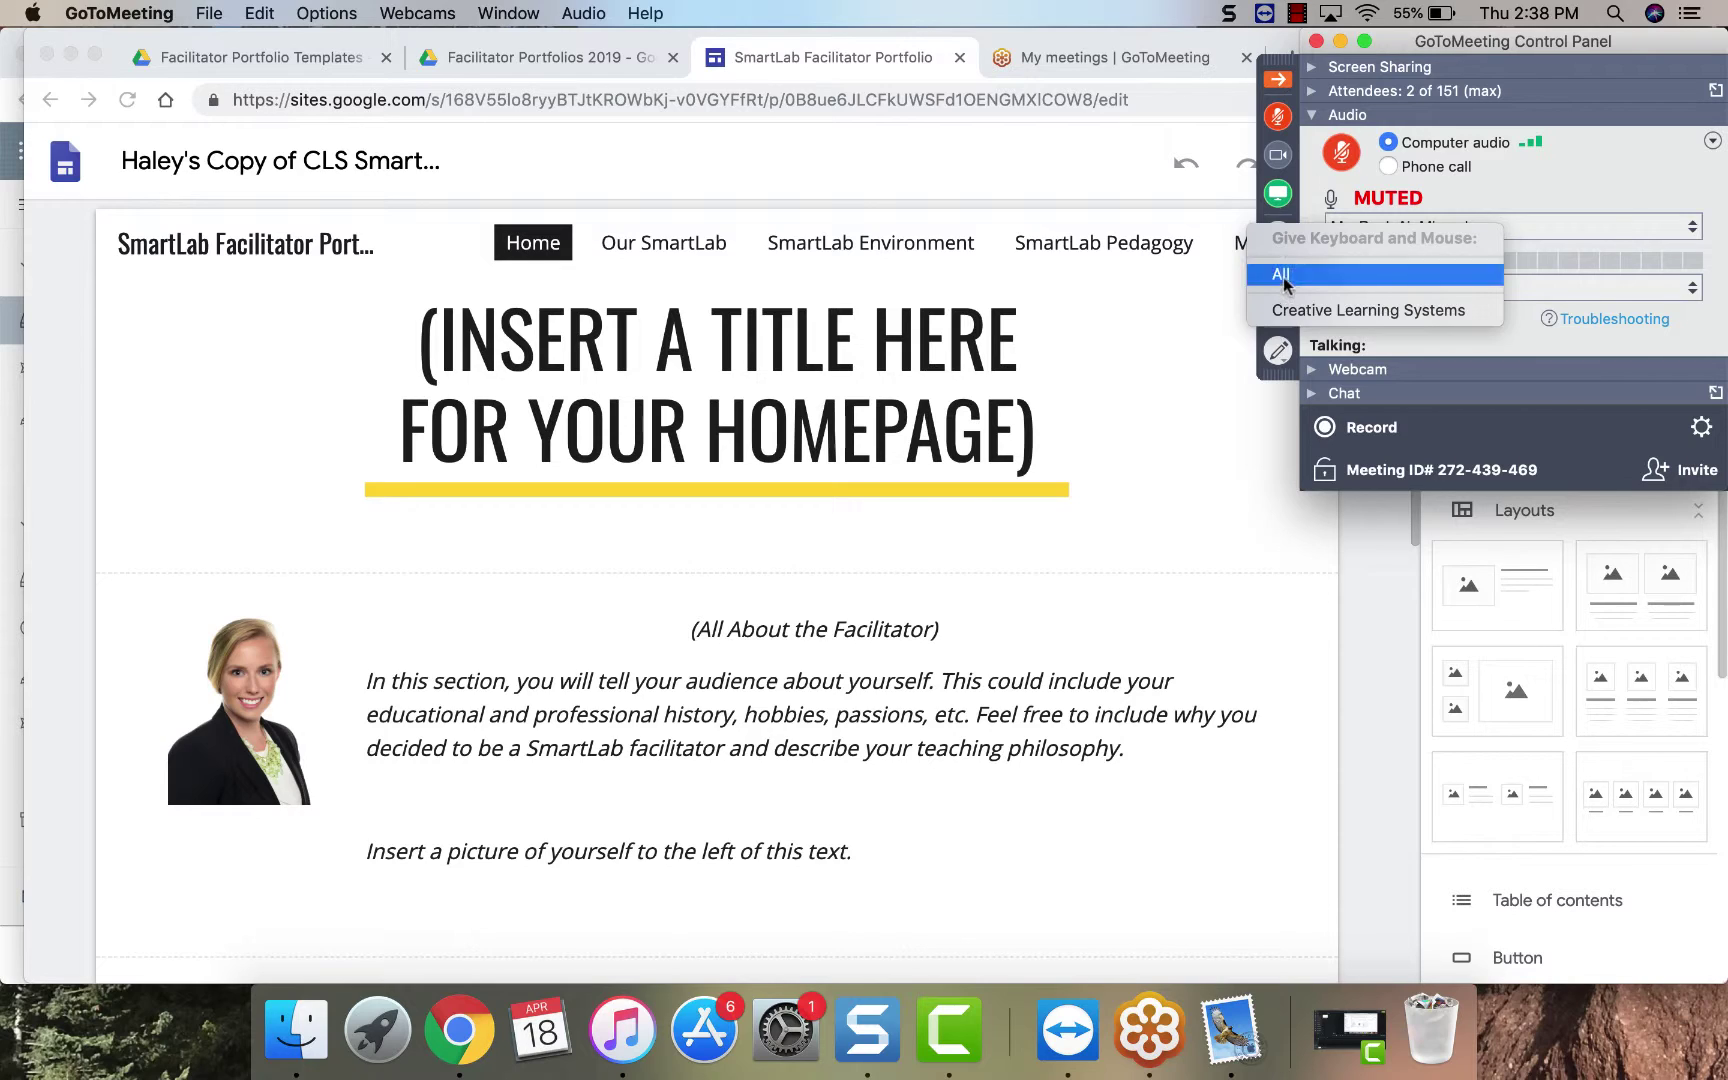
{"action": "left_click", "coordinate": [1281, 272]}
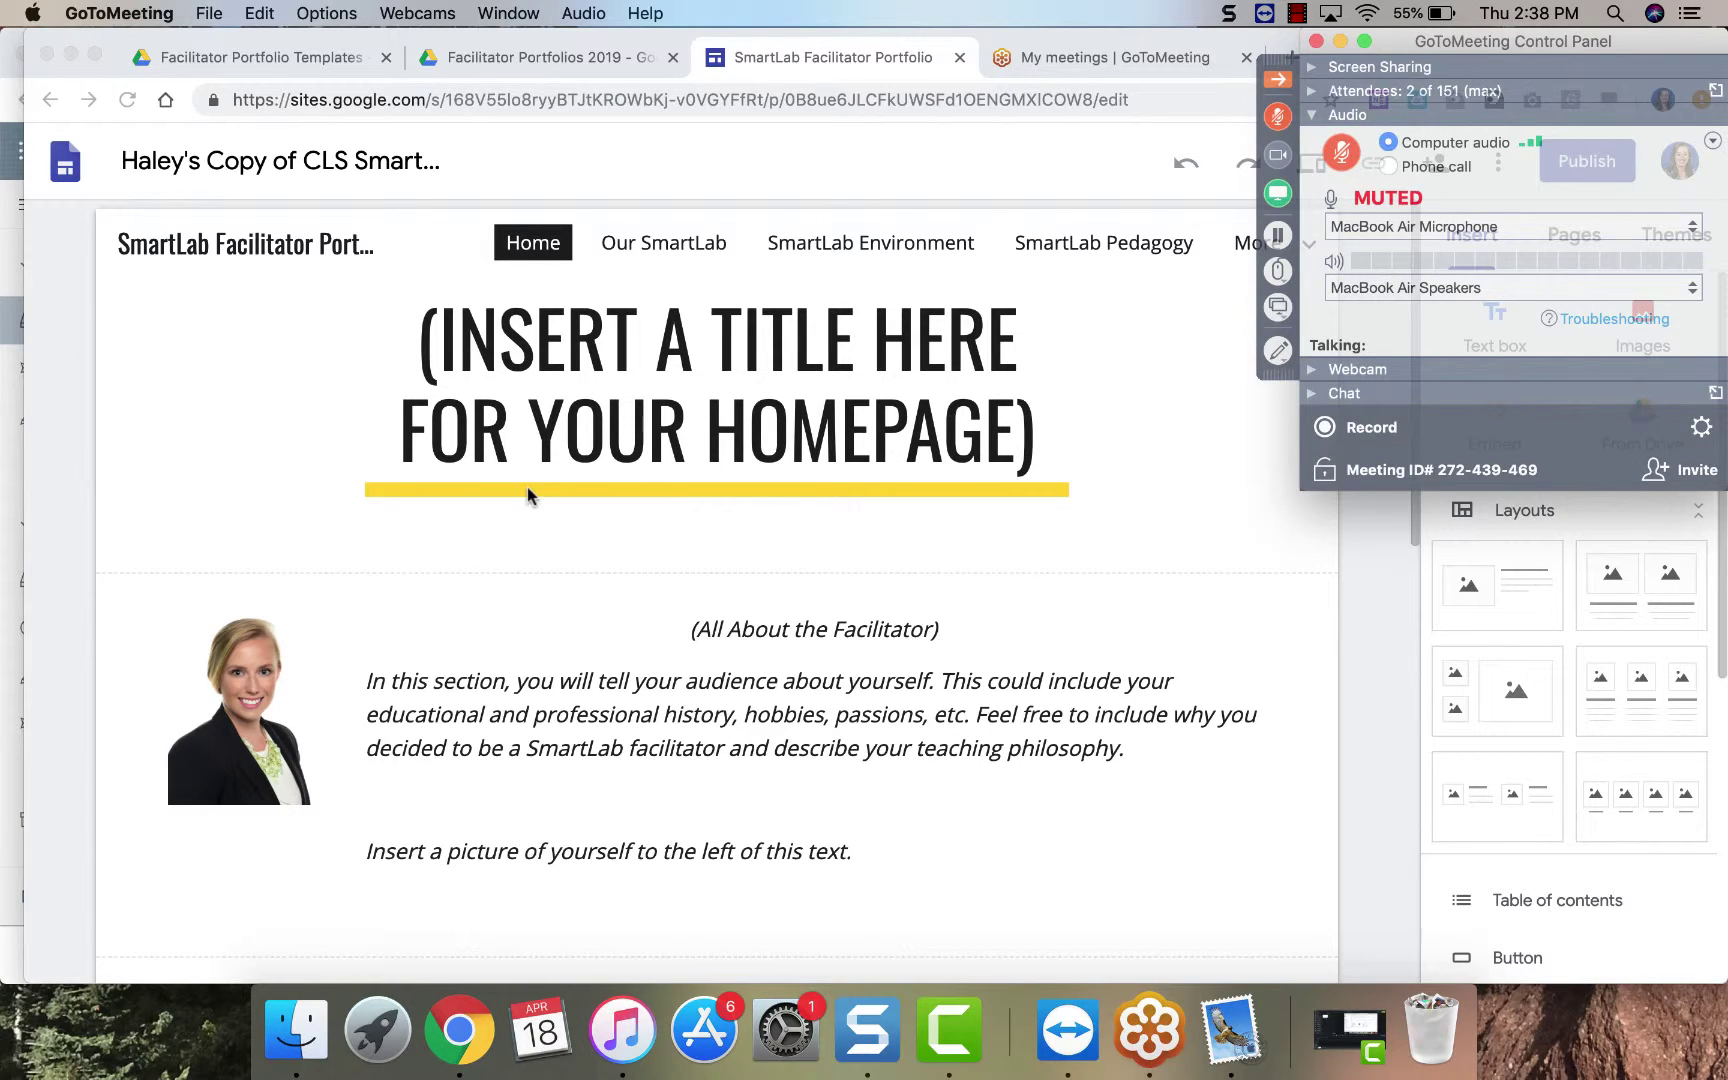
{"action": "left_click", "coordinate": [538, 62]}
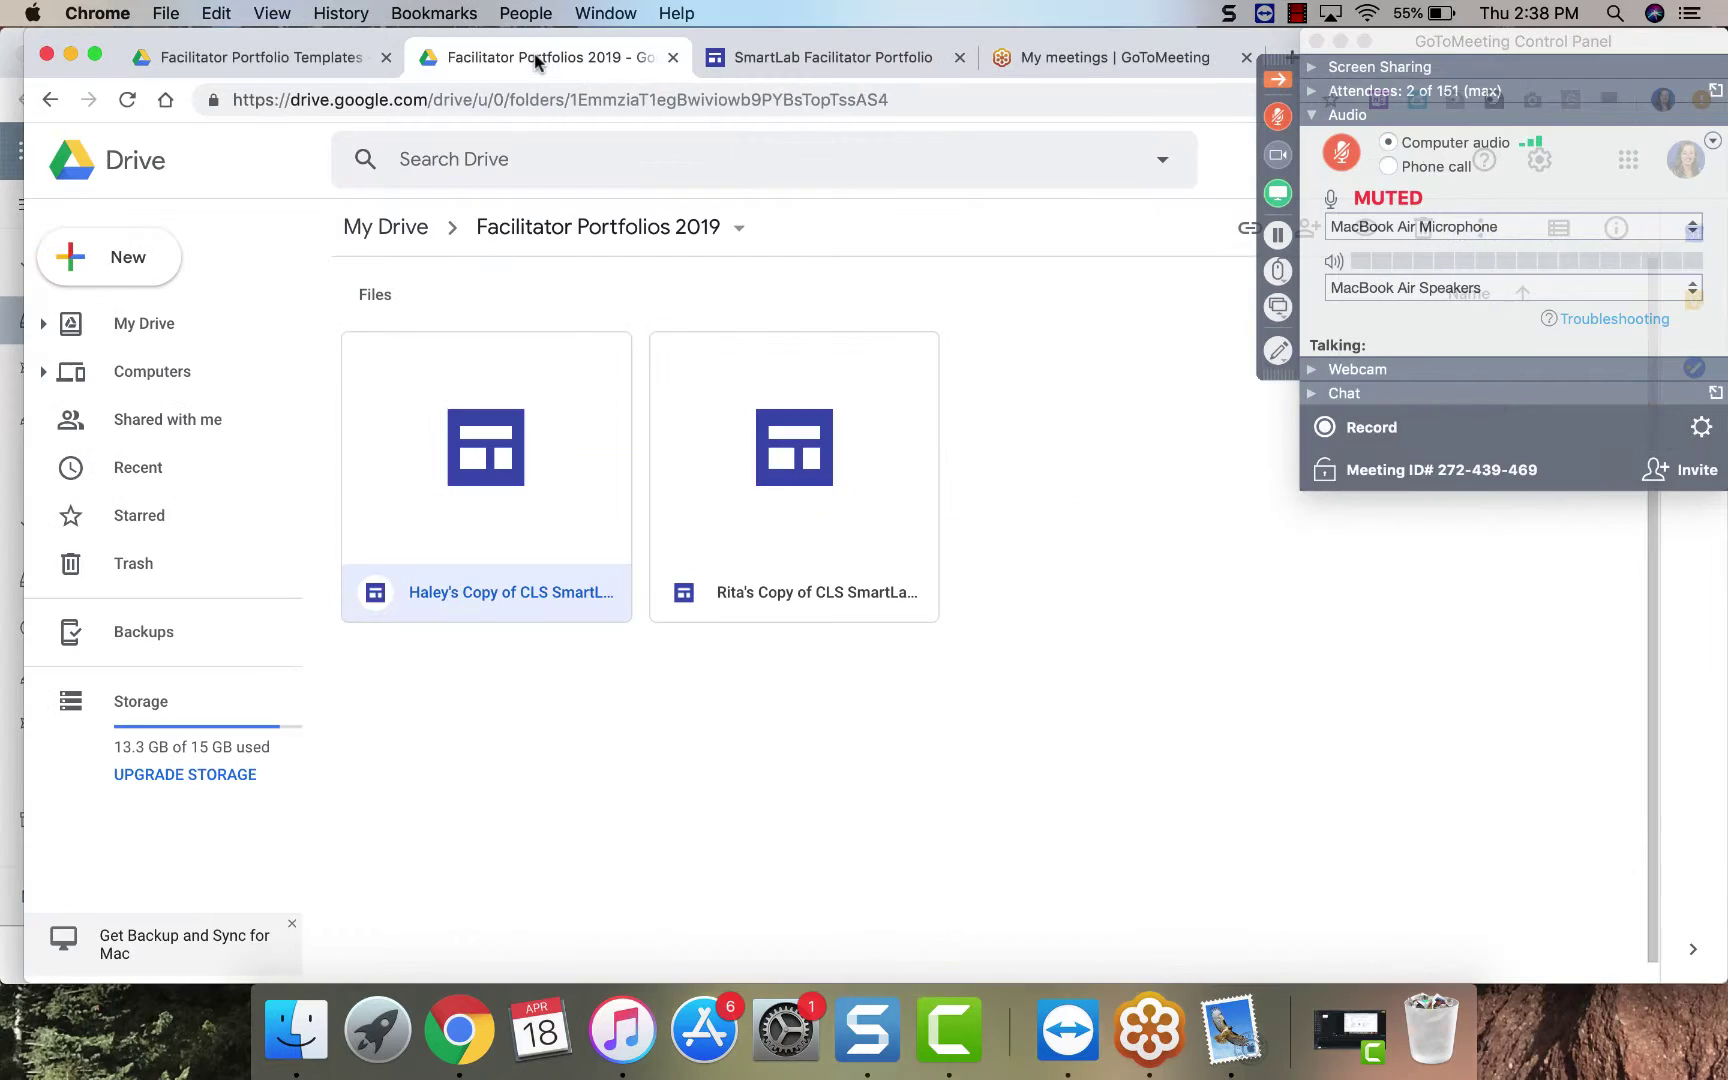
{"action": "left_click", "coordinate": [784, 62]}
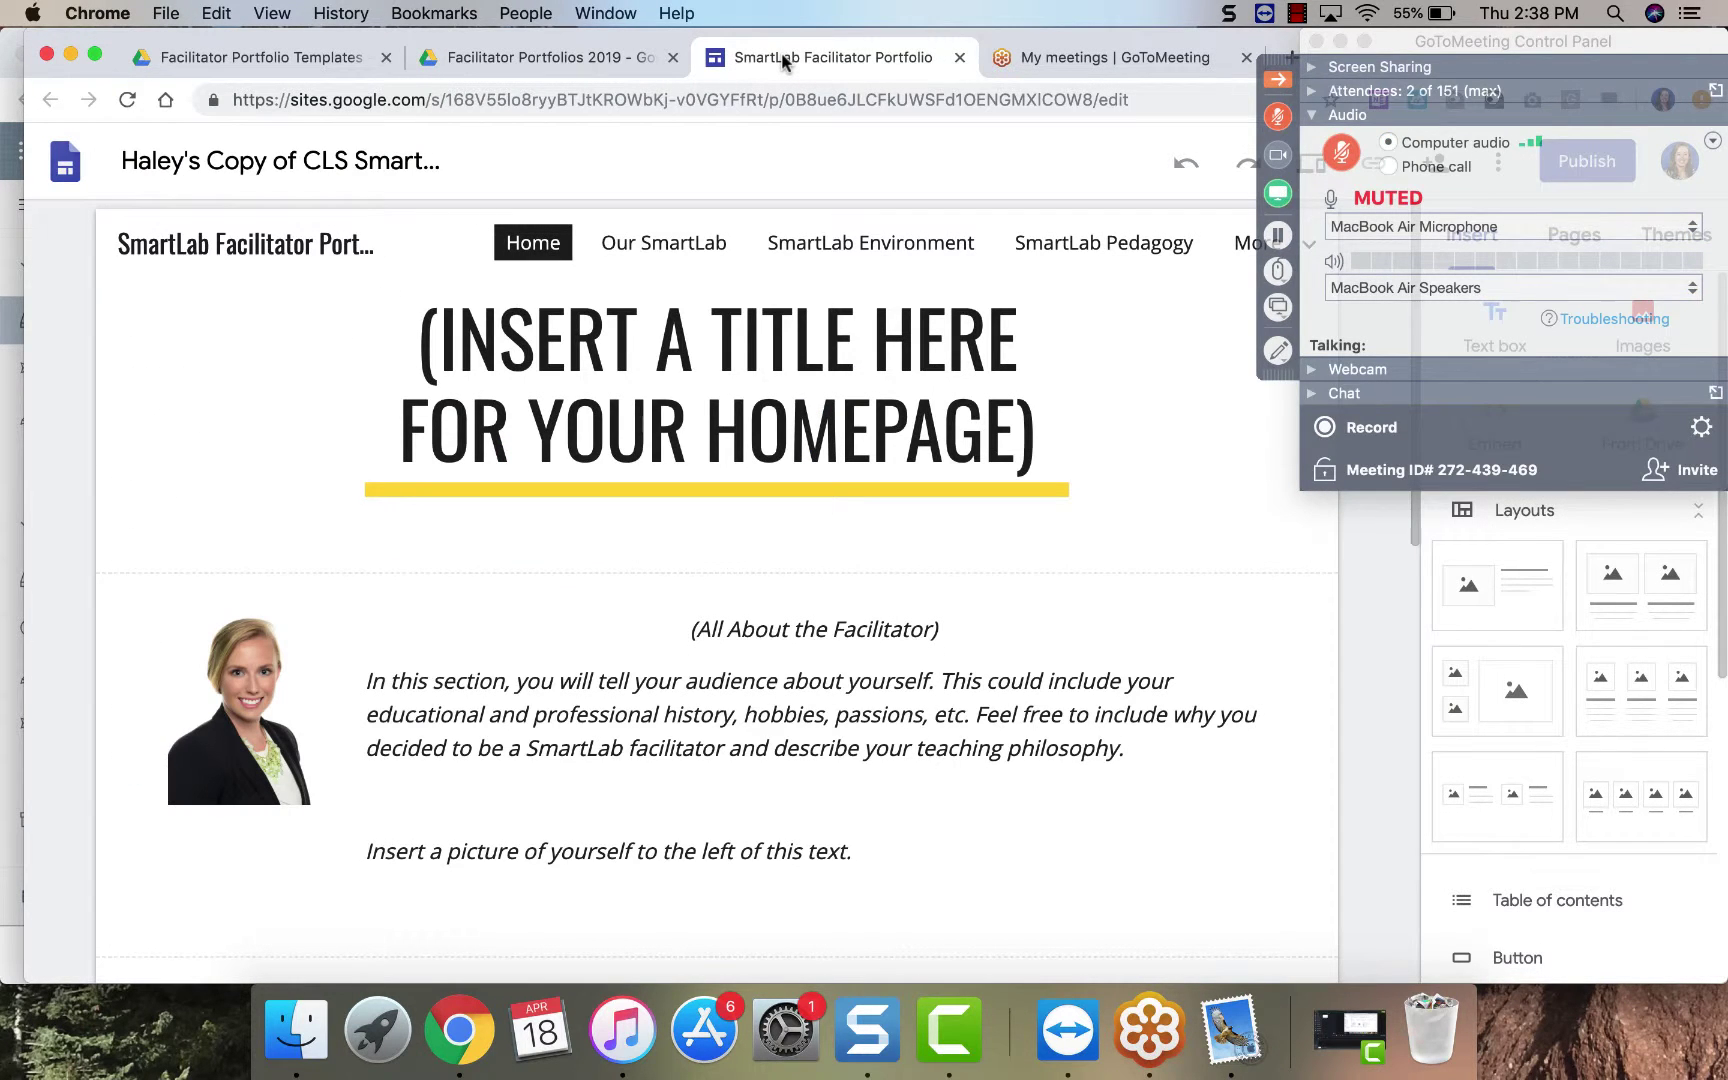
{"action": "left_click", "coordinate": [1278, 272]}
{"action": "left_click", "coordinate": [1280, 275]}
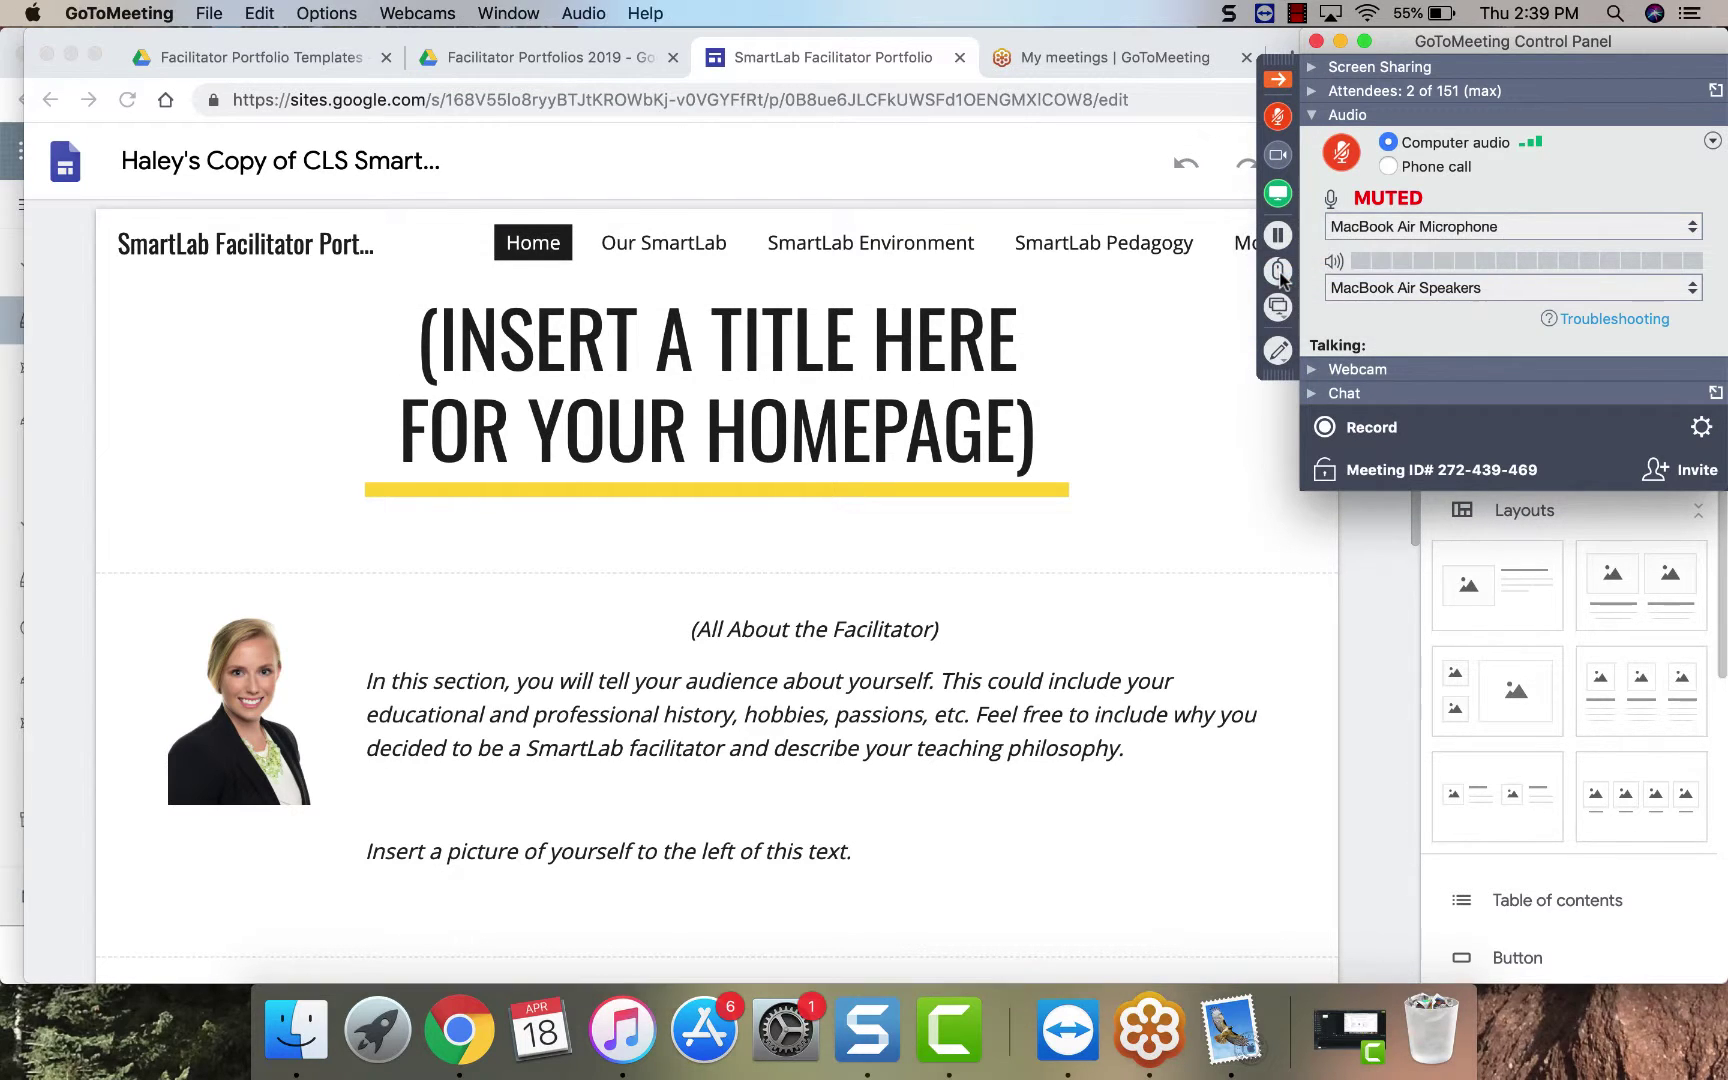
Step: Make Creative Learning Systems the presenter and view their shared screen
{"action": "left_click", "coordinate": [1281, 277]}
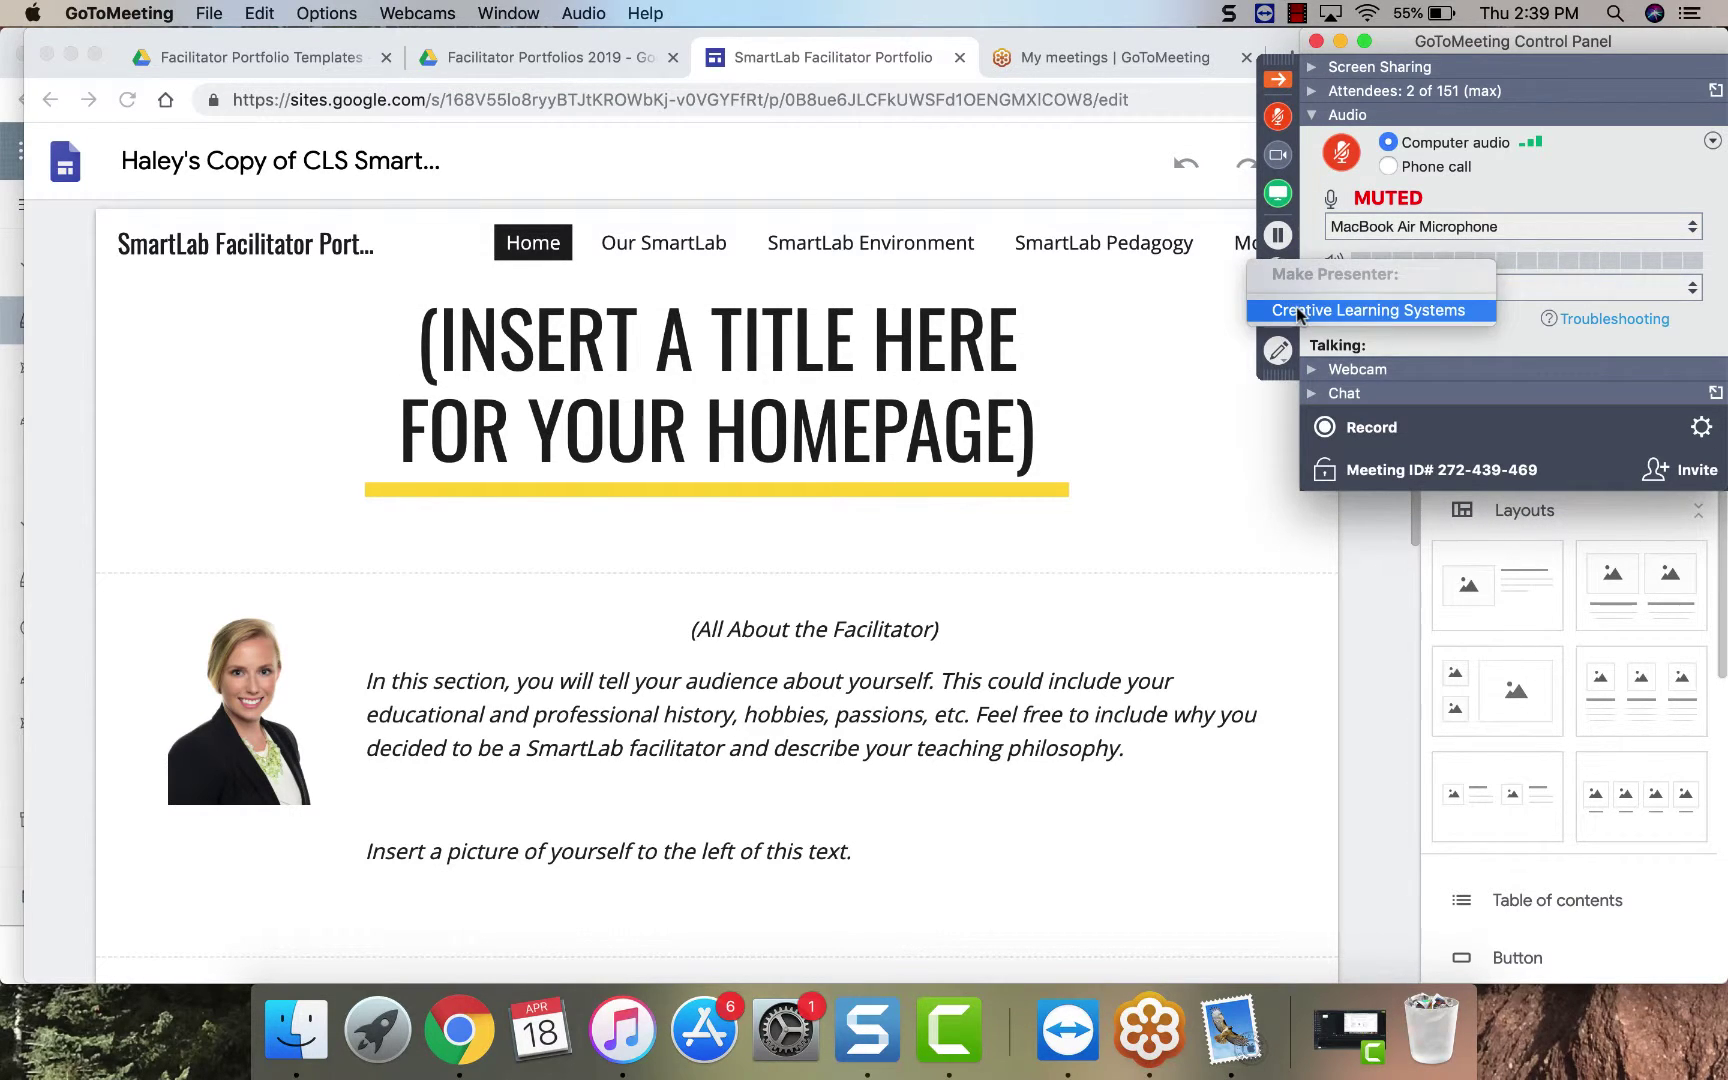
{"action": "left_click", "coordinate": [1297, 310]}
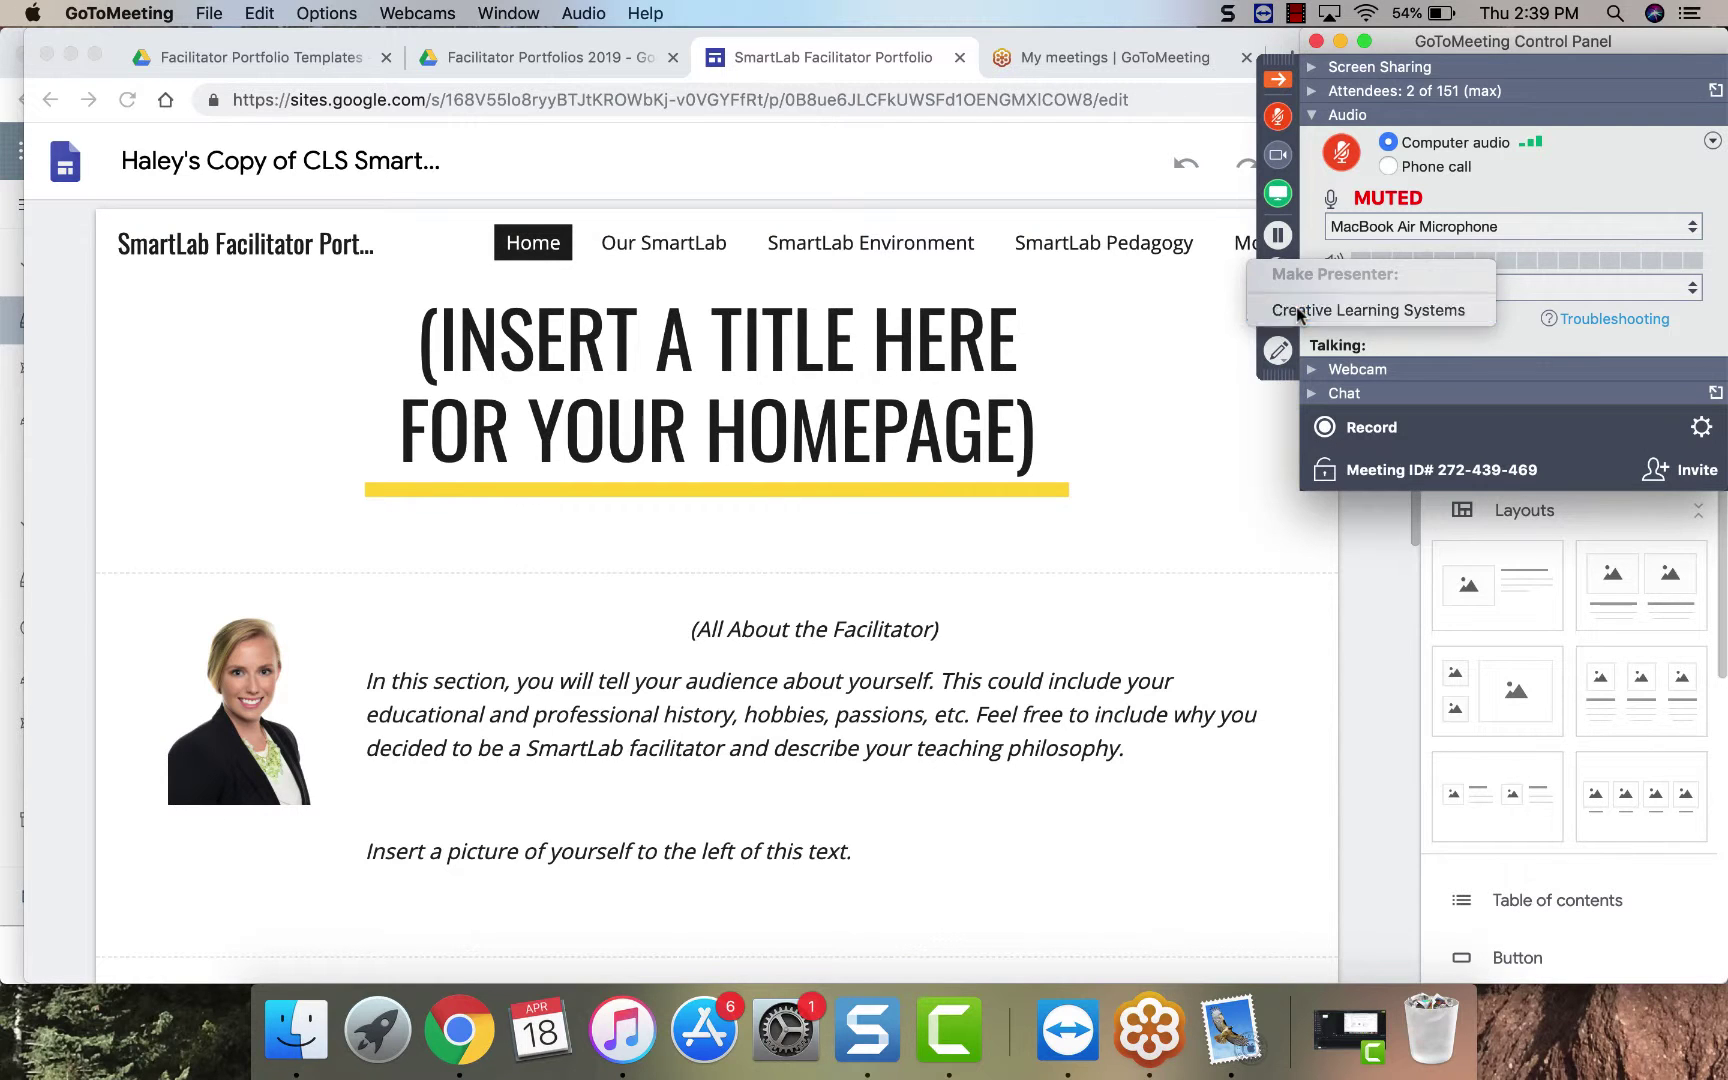
{"action": "left_click", "coordinate": [1101, 384]}
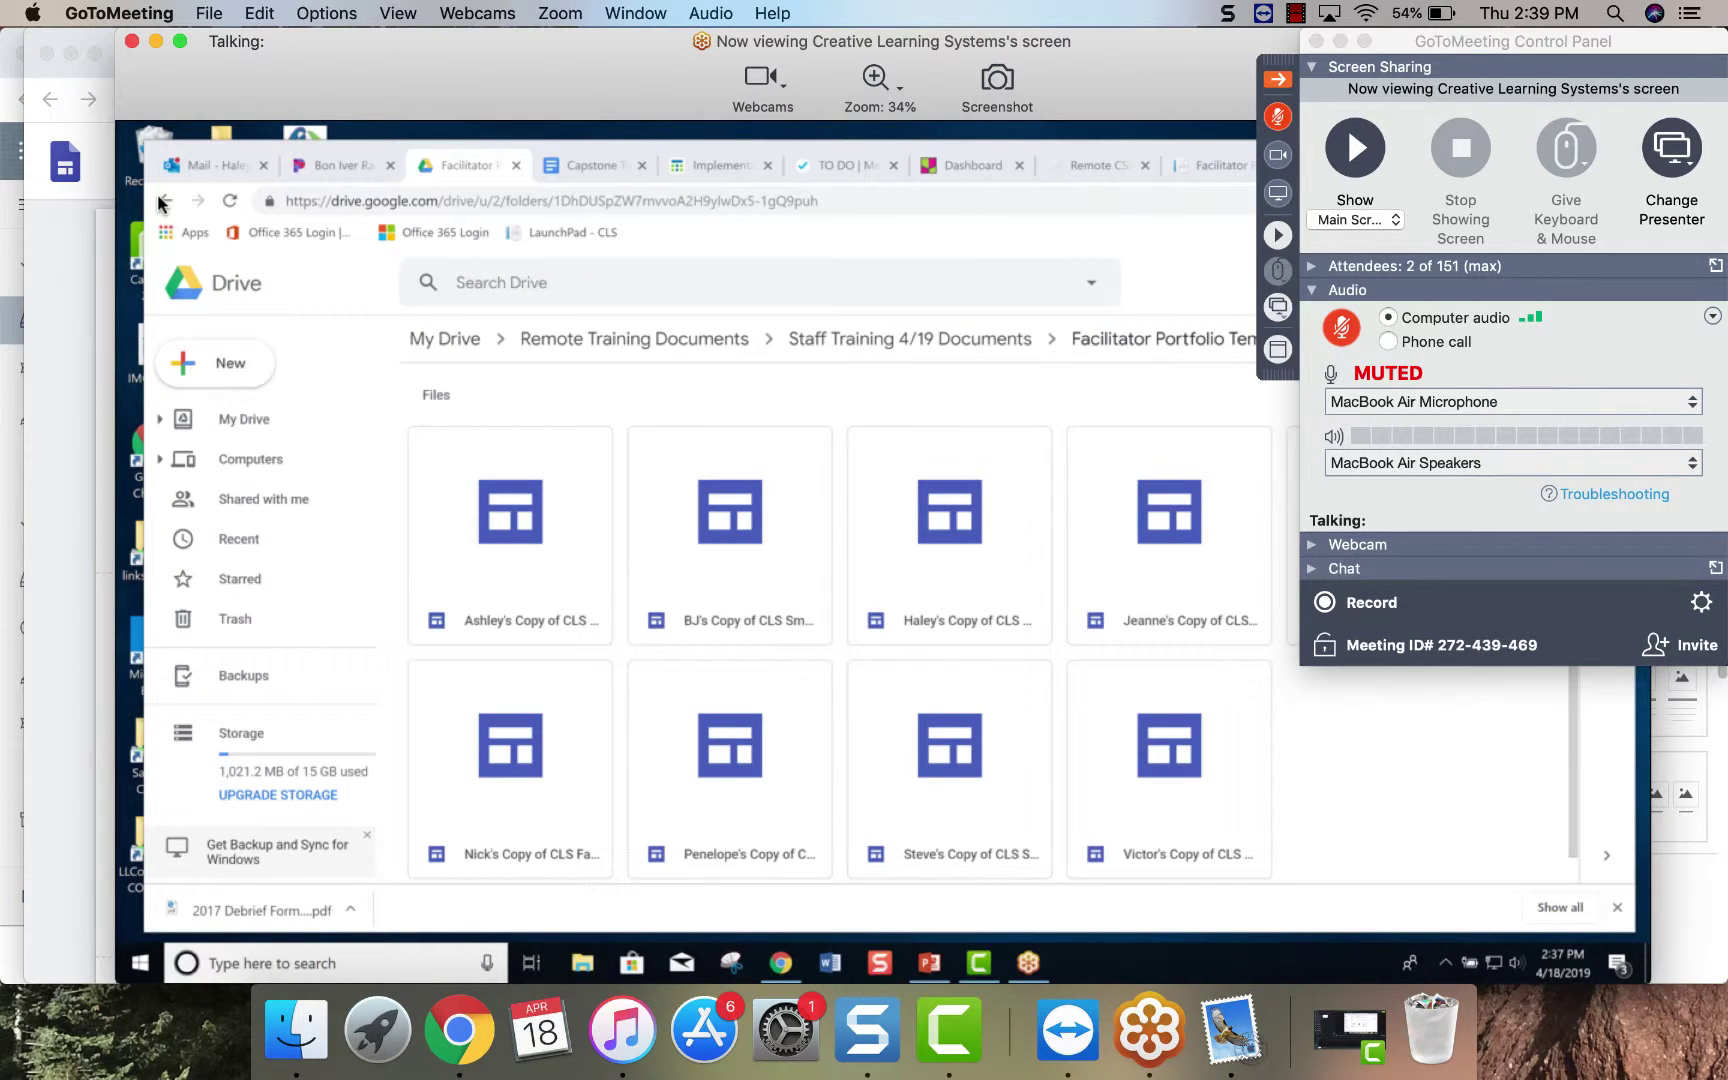
Step: Take back the presenter role and show your Main Screen
{"action": "left_click", "coordinate": [1282, 308]}
{"action": "left_click", "coordinate": [1287, 312]}
{"action": "key", "text": "Return"}
Step: Point out the Home link with the Spotlight, and mark "Our SmartLab" and "HOMEPAGE" with the Highlighter
{"action": "left_click", "coordinate": [1278, 350]}
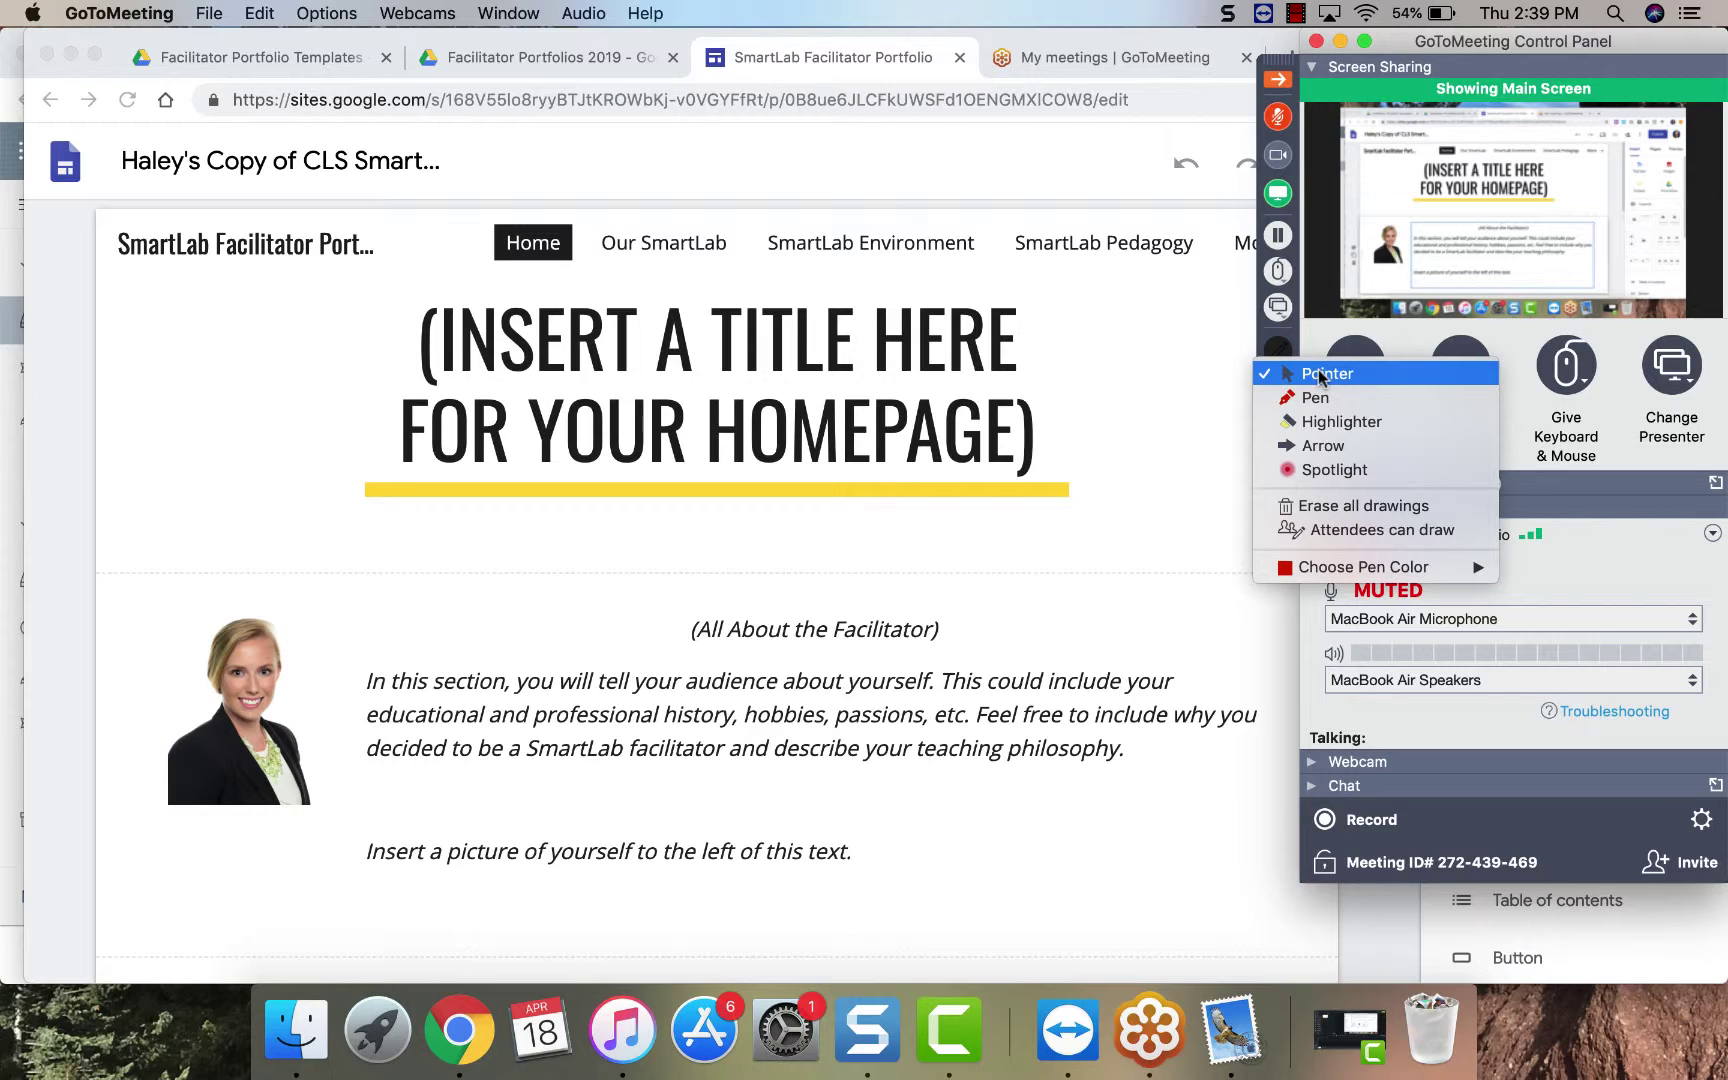
{"action": "left_click", "coordinate": [1322, 469]}
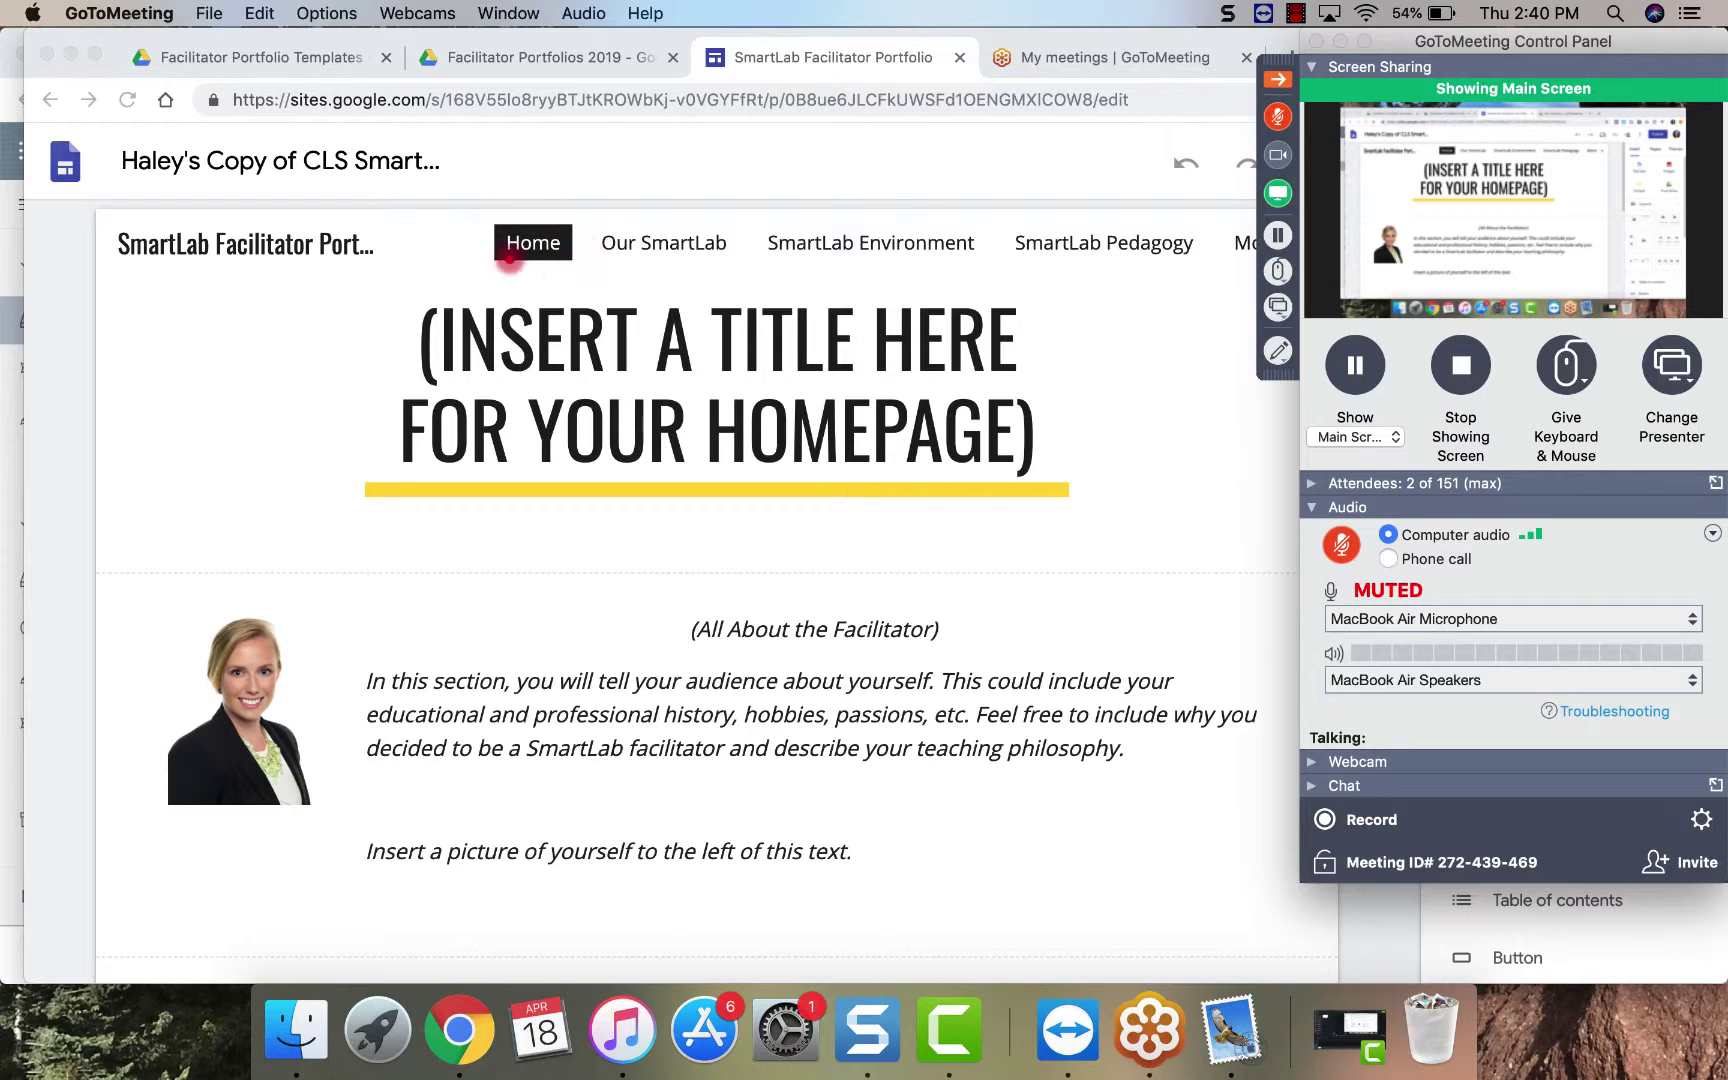
{"action": "left_click", "coordinate": [1278, 350]}
{"action": "left_click", "coordinate": [1295, 427]}
{"action": "left_click_drag", "start_coordinate": [595, 246], "coordinate": [746, 247]}
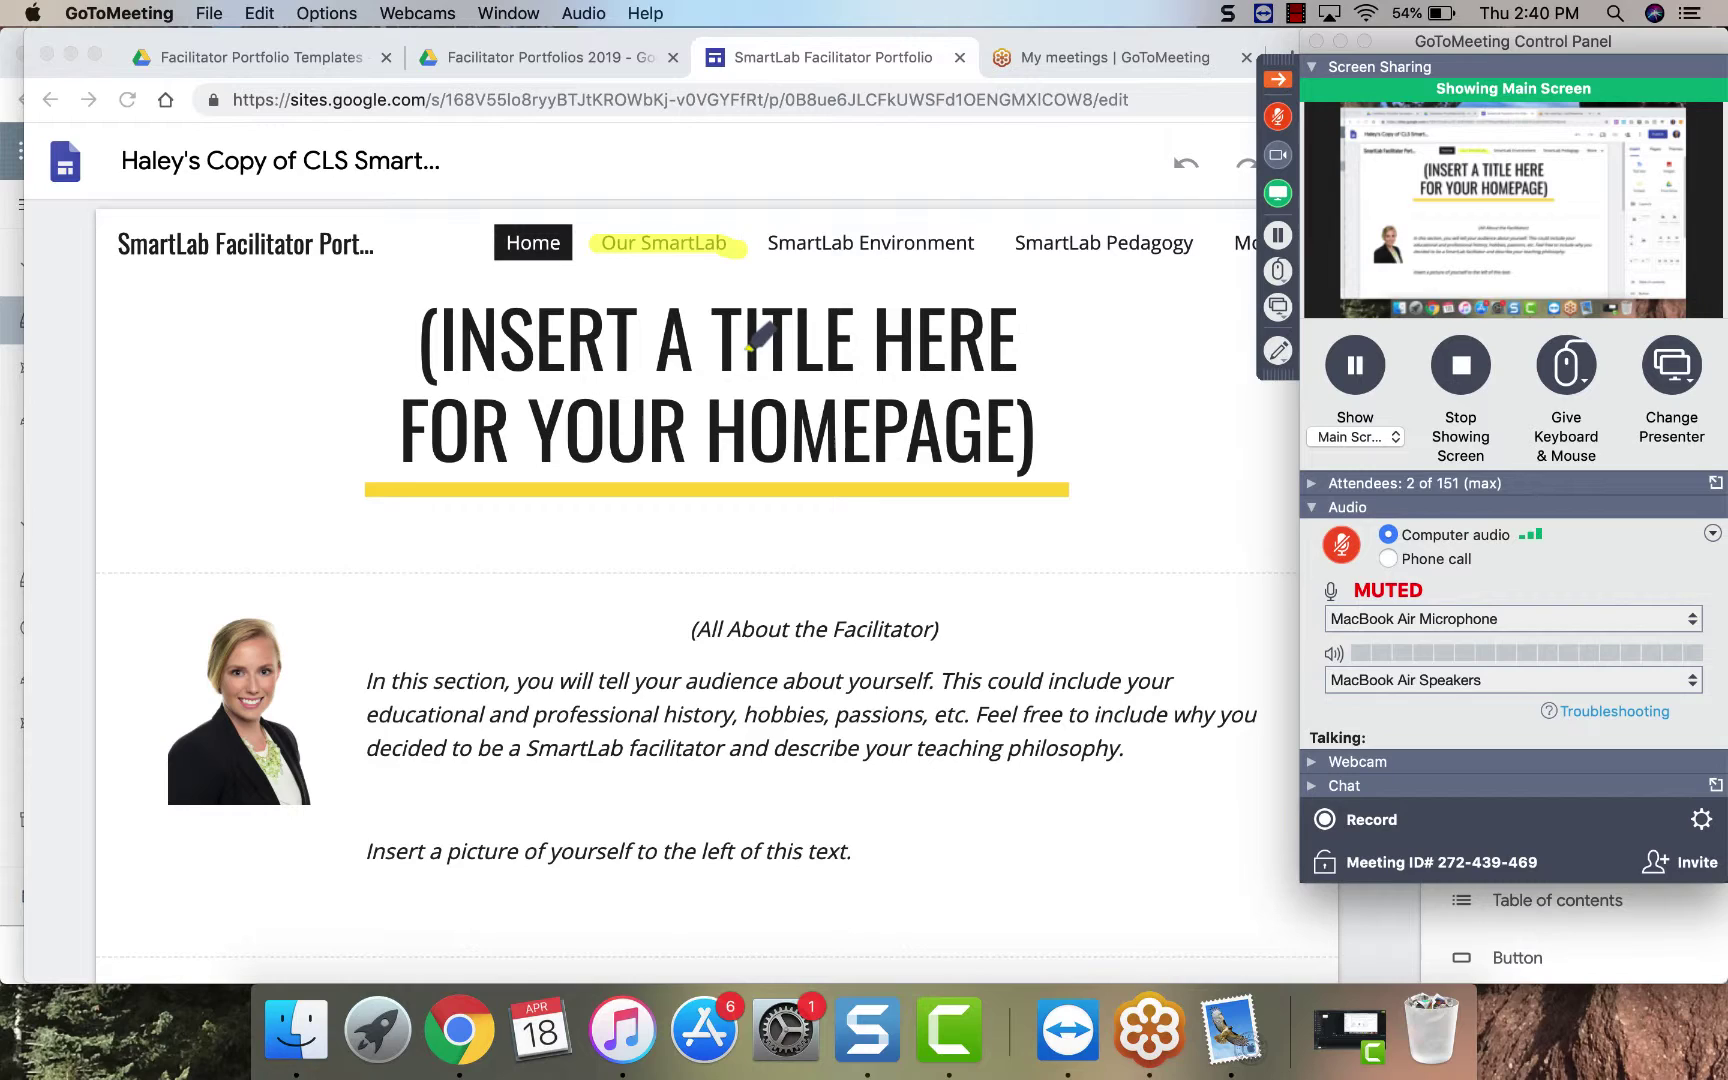
{"action": "mouse_move", "coordinate": [795, 400]}
{"action": "left_mouse_down"}
{"action": "mouse_move", "coordinate": [1026, 455]}
{"action": "mouse_move", "coordinate": [715, 420]}
{"action": "mouse_move", "coordinate": [964, 474]}
{"action": "mouse_move", "coordinate": [690, 400]}
{"action": "mouse_move", "coordinate": [734, 471]}
{"action": "mouse_move", "coordinate": [746, 417]}
{"action": "left_mouse_up"}
Step: Switch to the Arrow drawing tool and erase all drawings from the shared screen
{"action": "left_click", "coordinate": [1278, 350]}
{"action": "left_click", "coordinate": [1330, 445]}
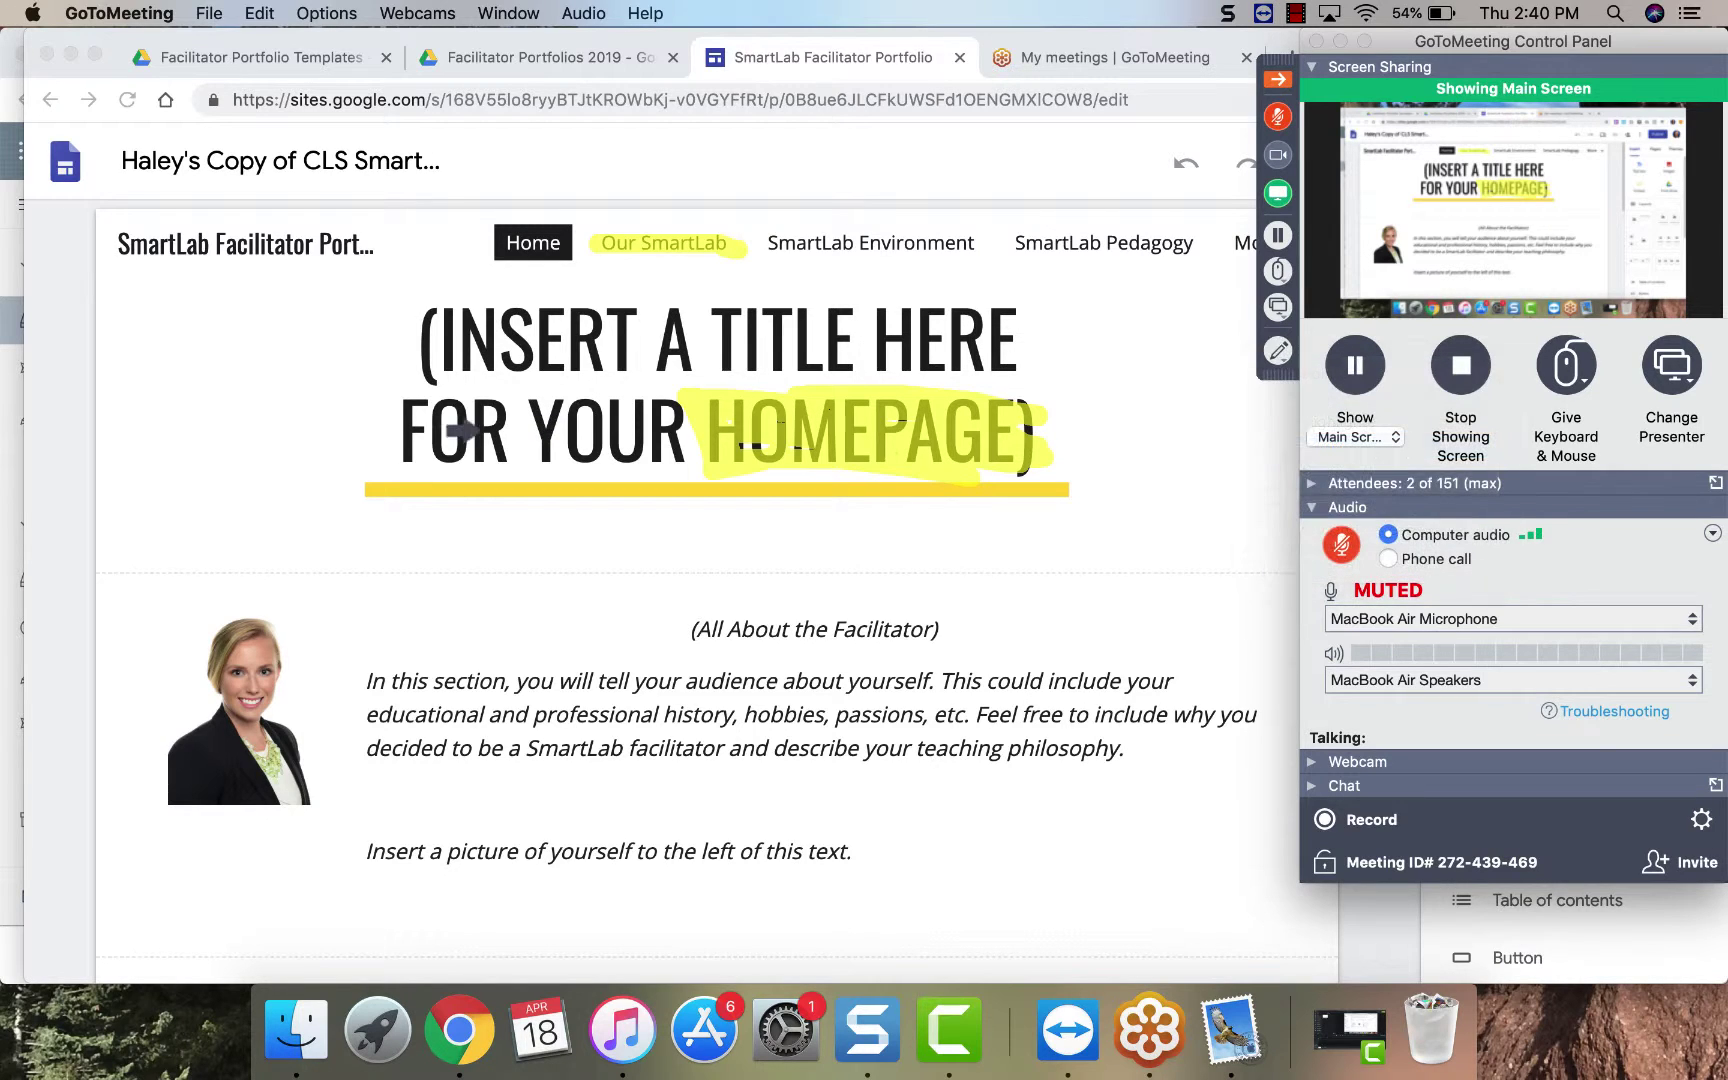
{"action": "left_click", "coordinate": [1278, 350]}
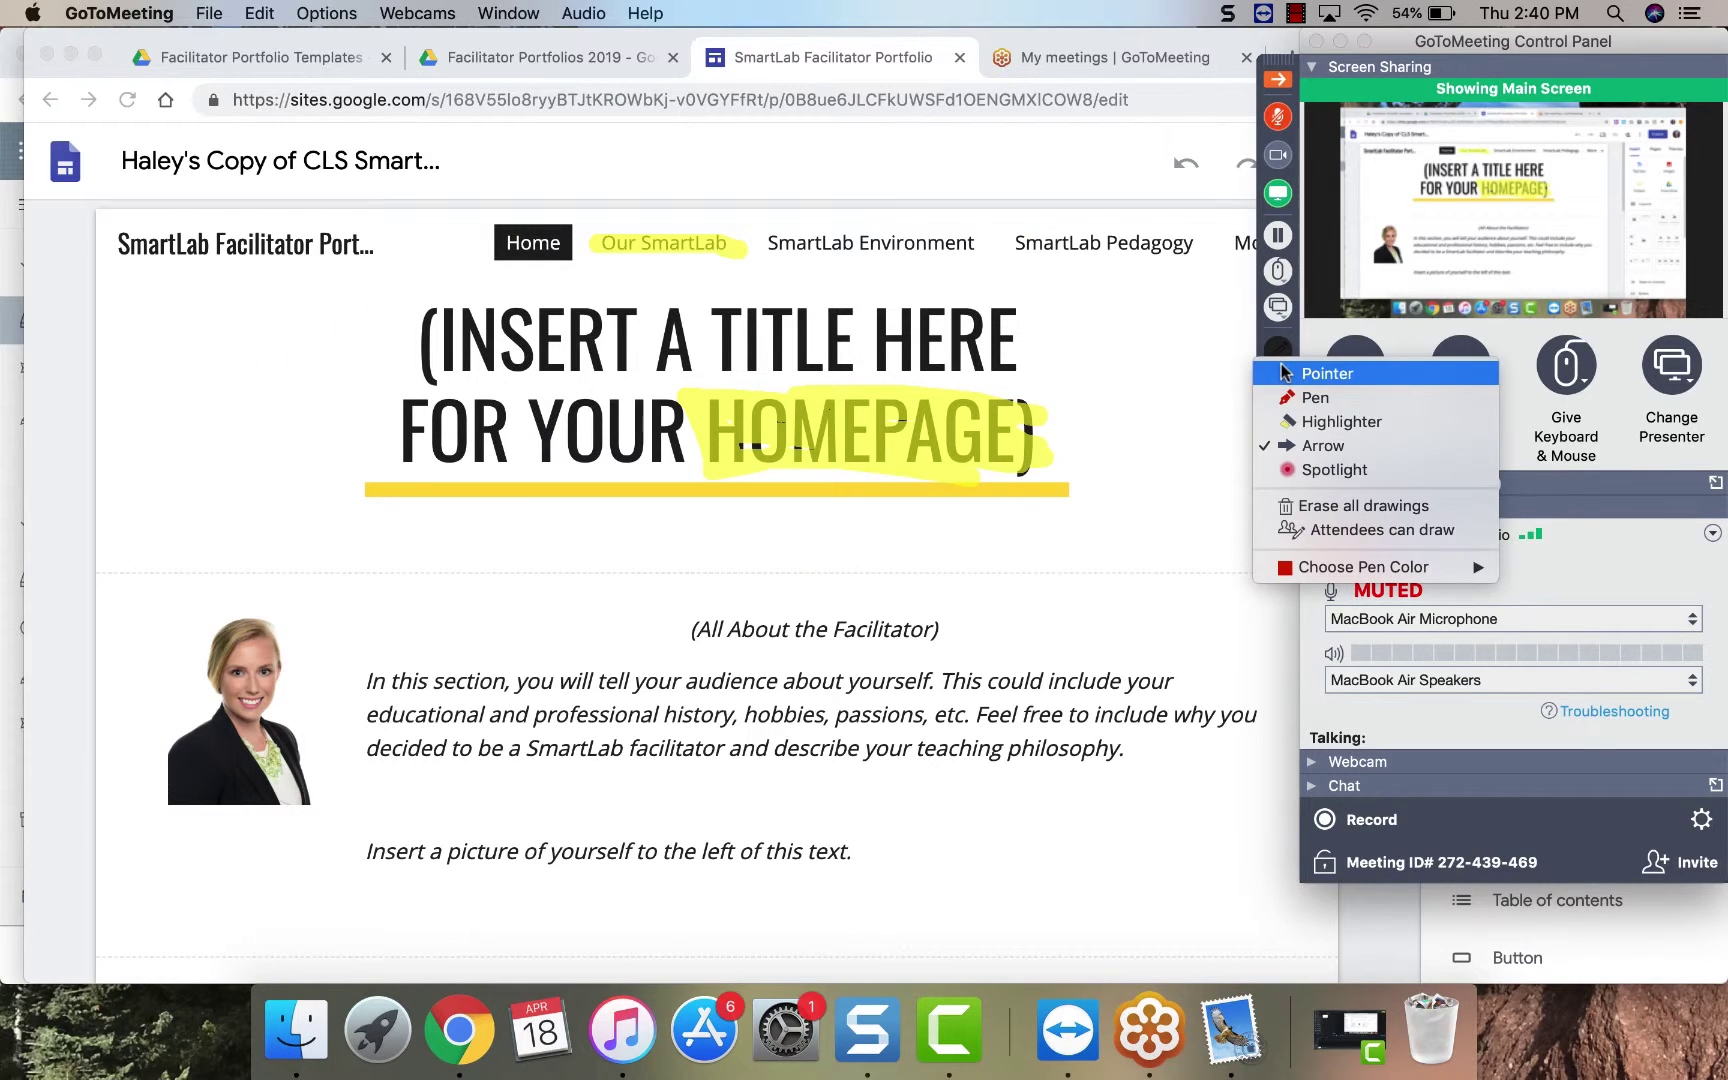
{"action": "left_click", "coordinate": [1318, 505]}
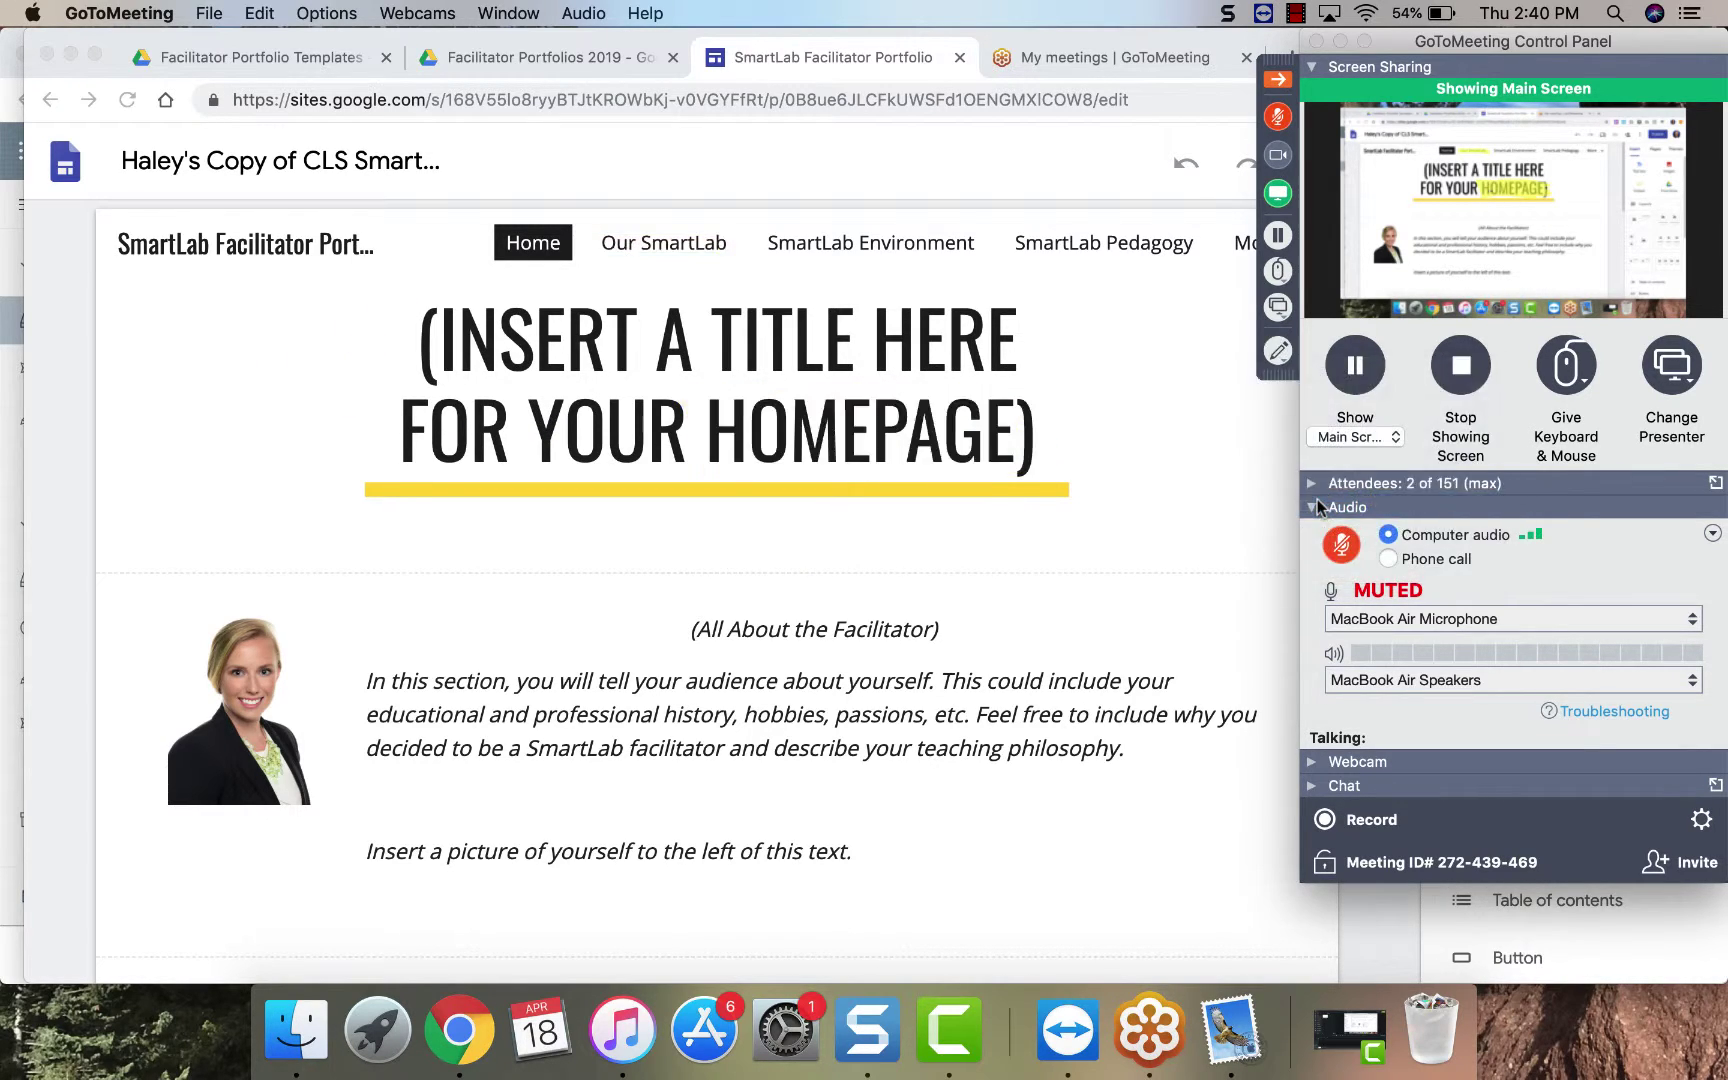
Step: Review the drawing options for letting attendees draw and choosing the pen color
{"action": "left_click", "coordinate": [1278, 349]}
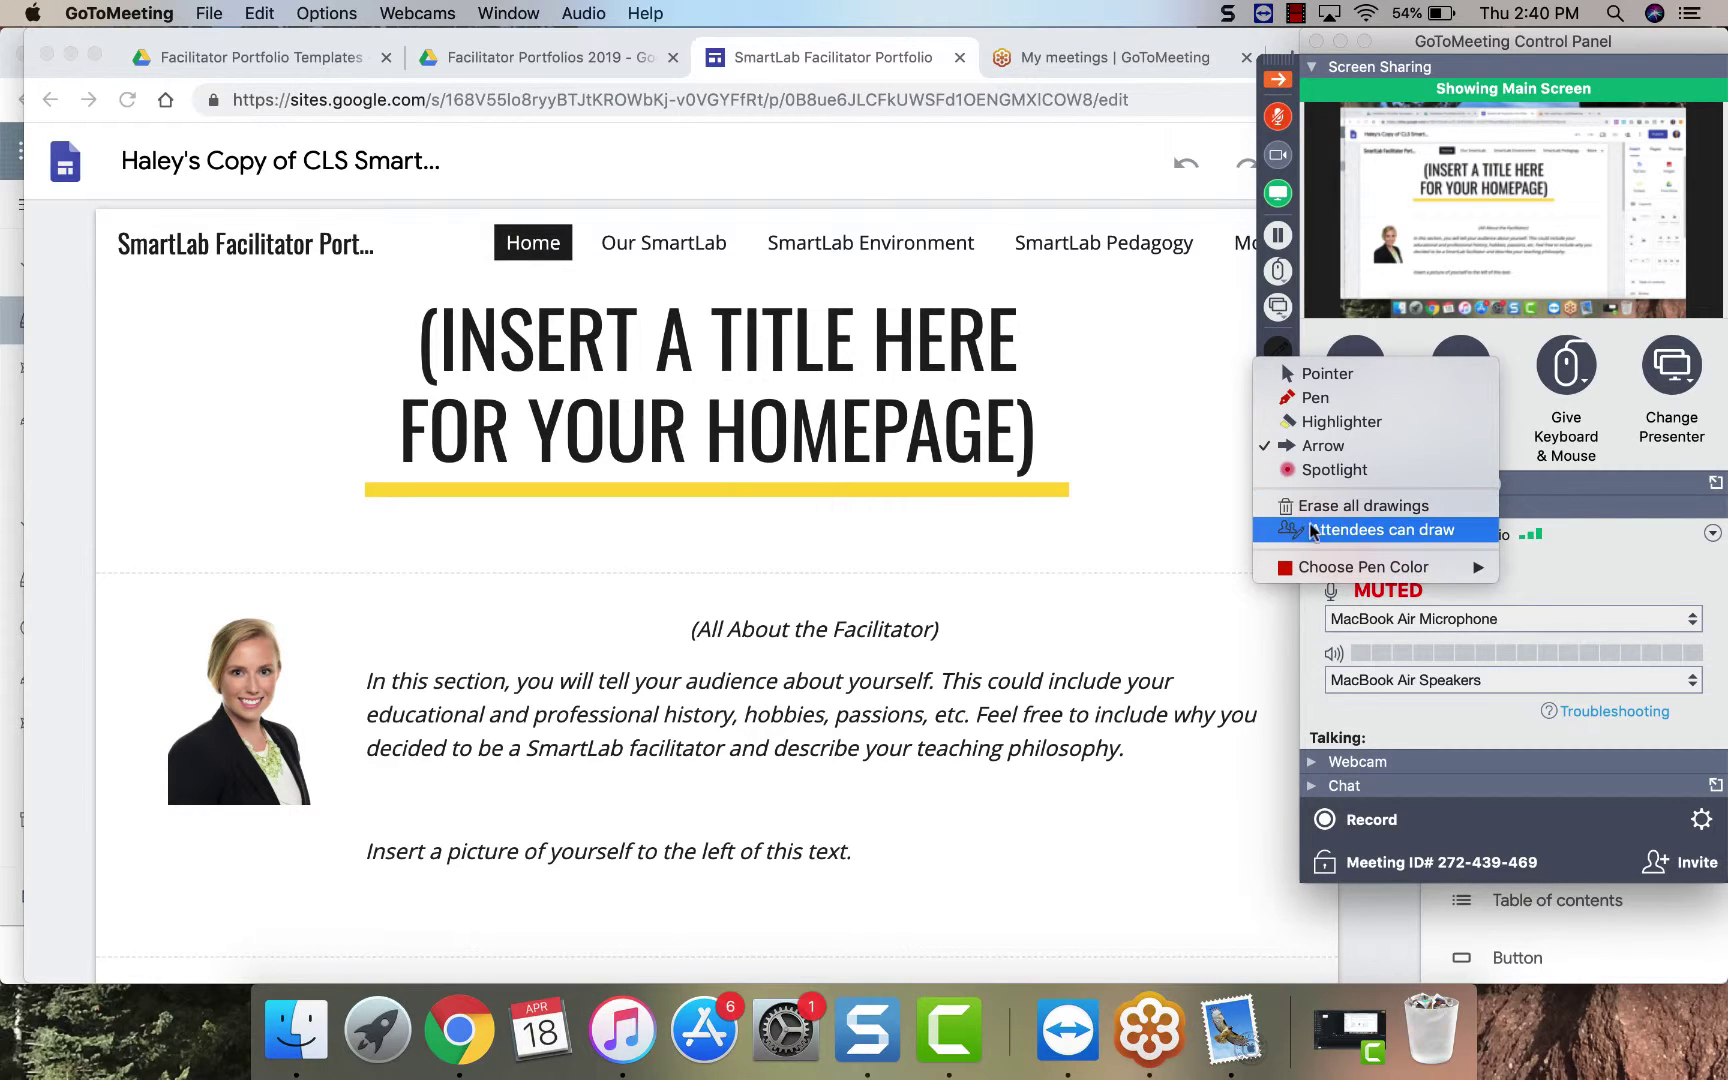
{"action": "mouse_move", "coordinate": [1290, 567]}
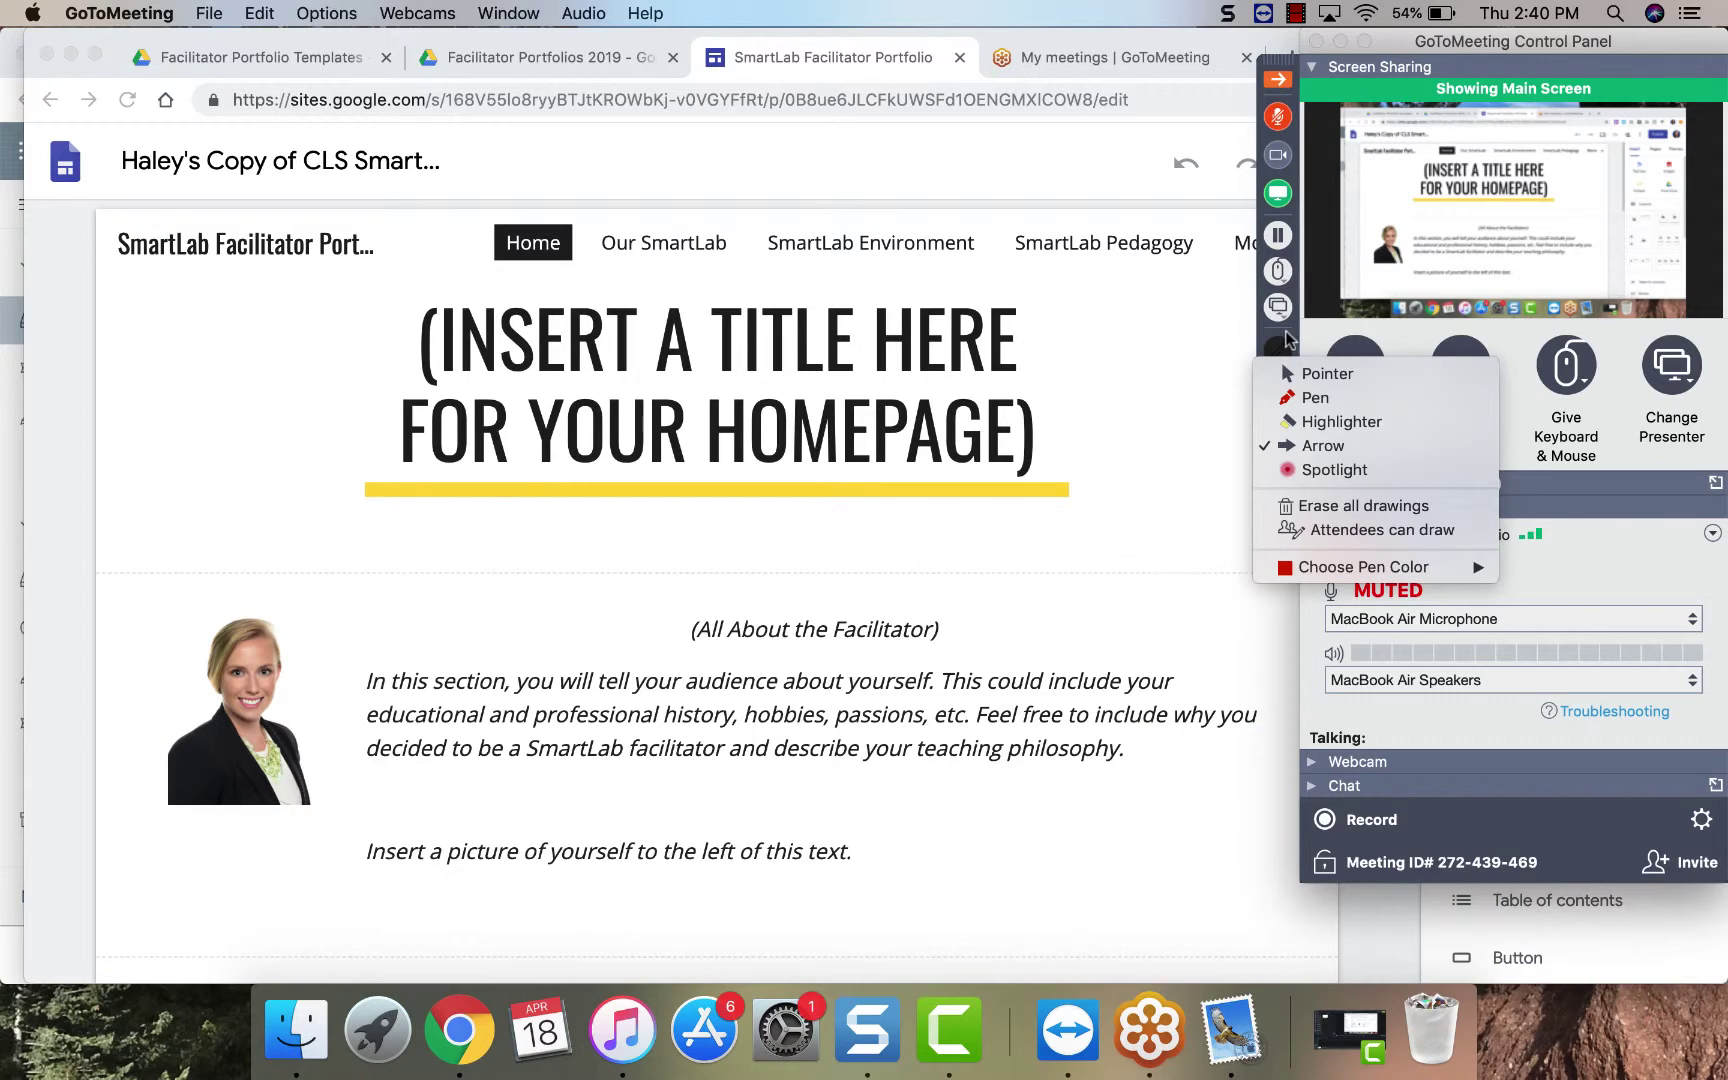
{"action": "left_click", "coordinate": [1293, 345]}
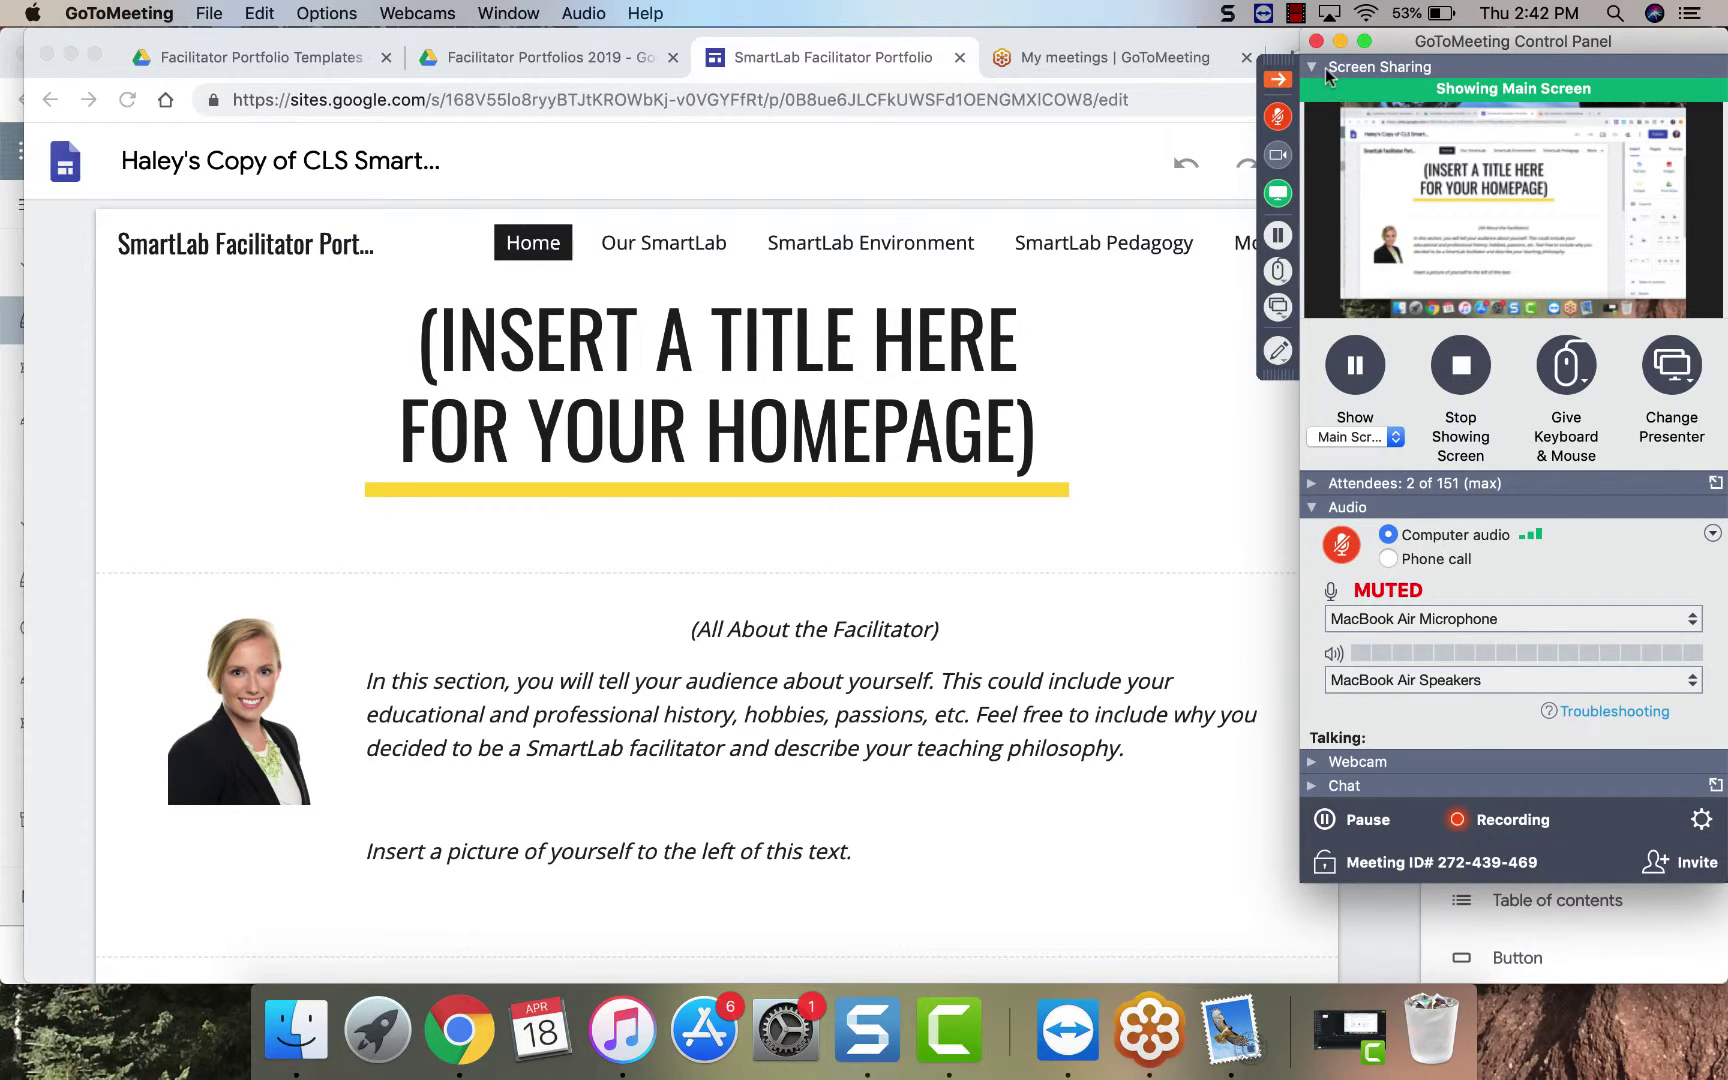
Step: End the meeting for everyone and postpone converting the recording
{"action": "left_click", "coordinate": [1315, 41]}
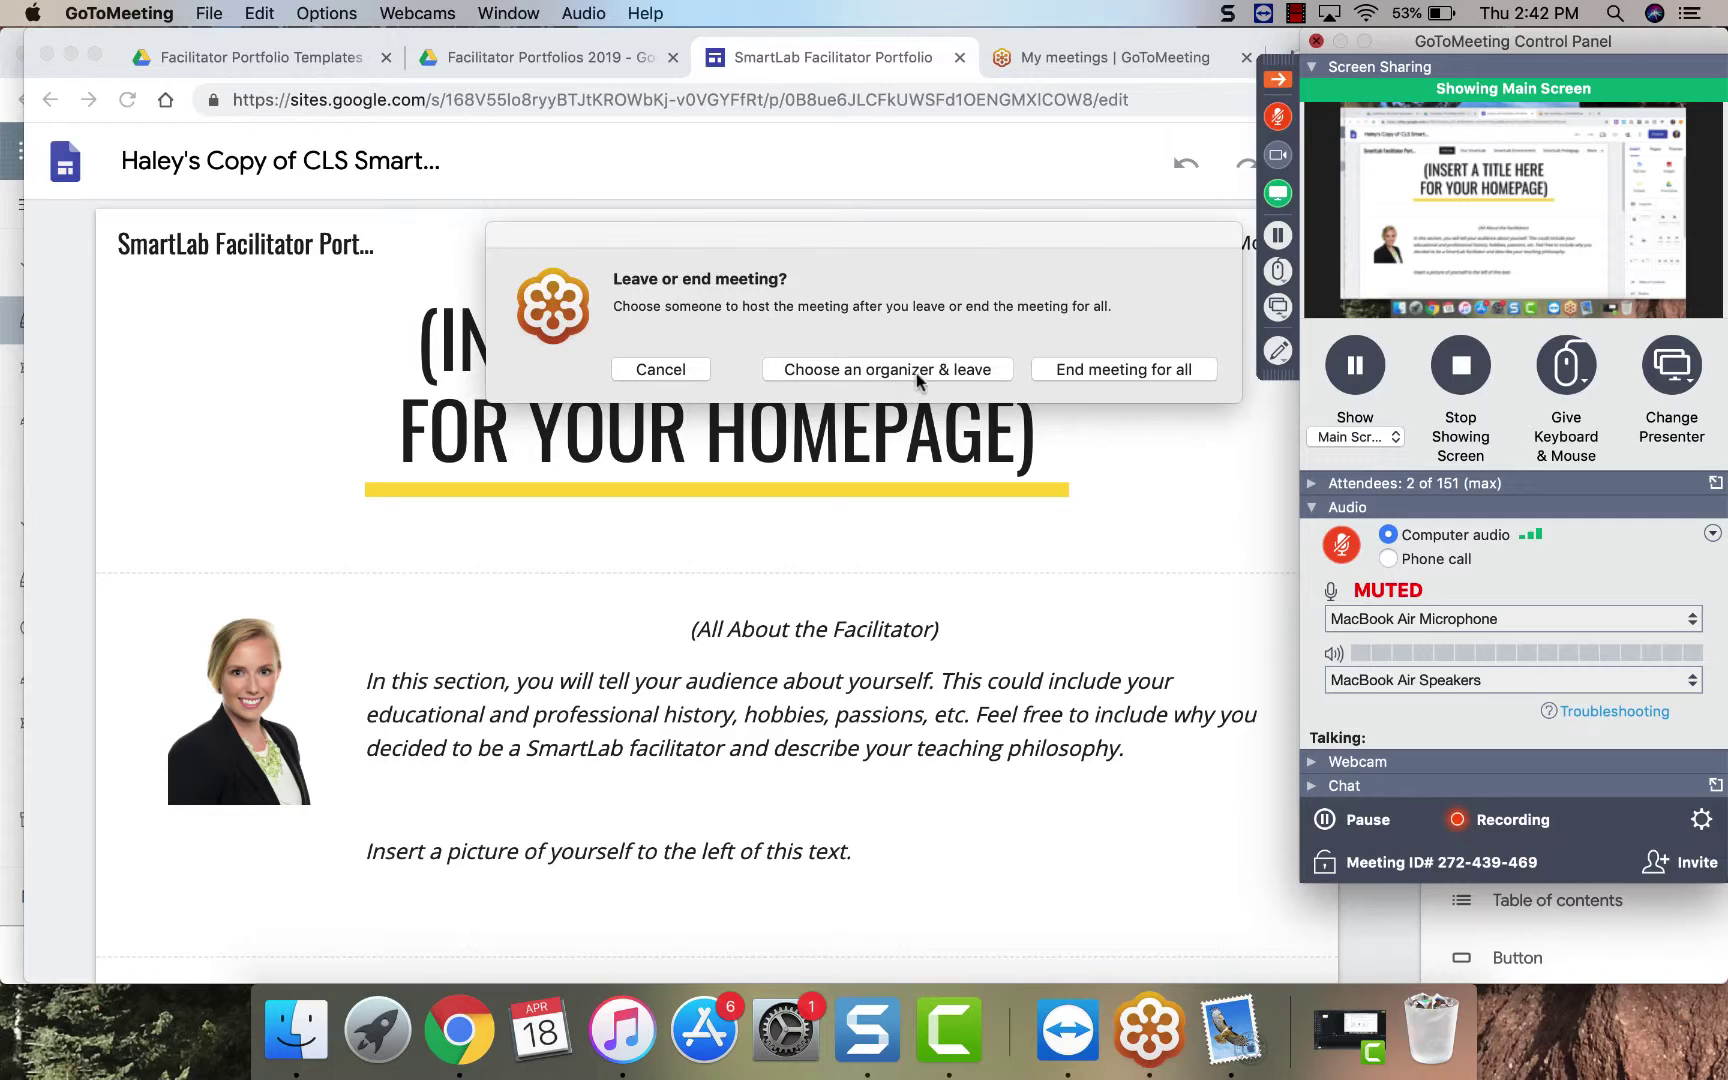
{"action": "left_click", "coordinate": [1126, 376]}
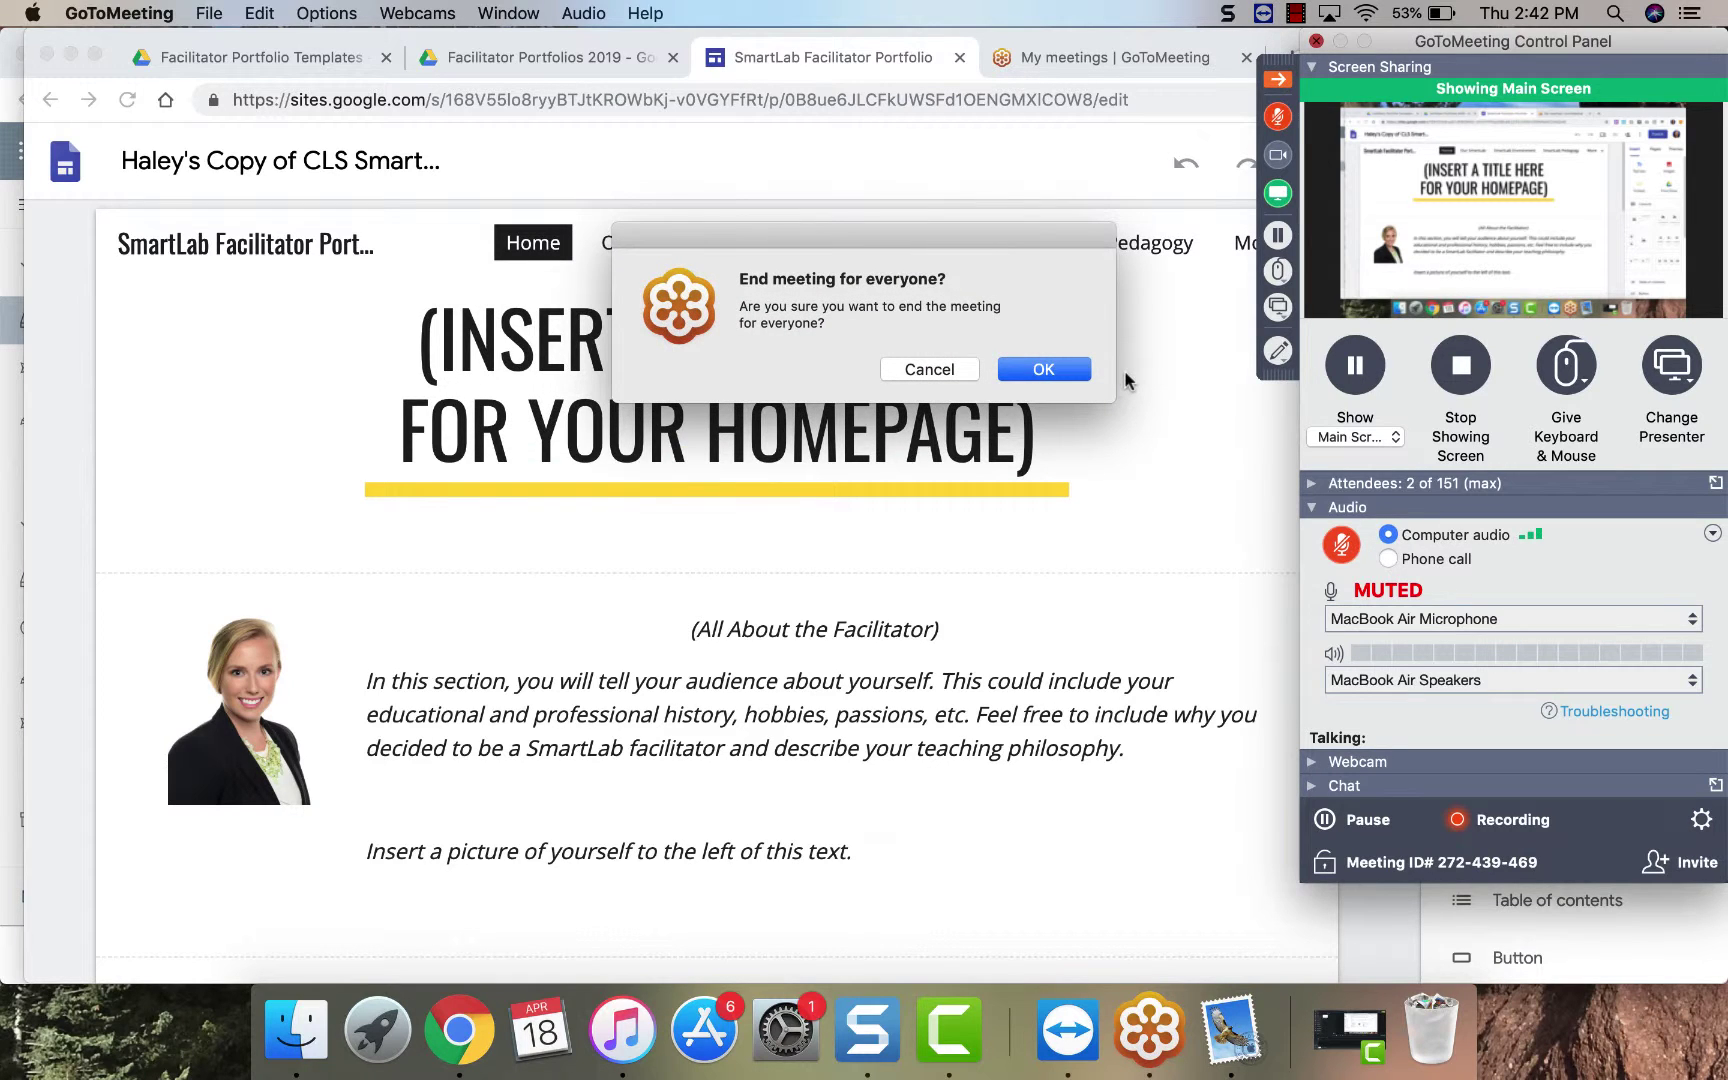
{"action": "left_click", "coordinate": [1043, 370]}
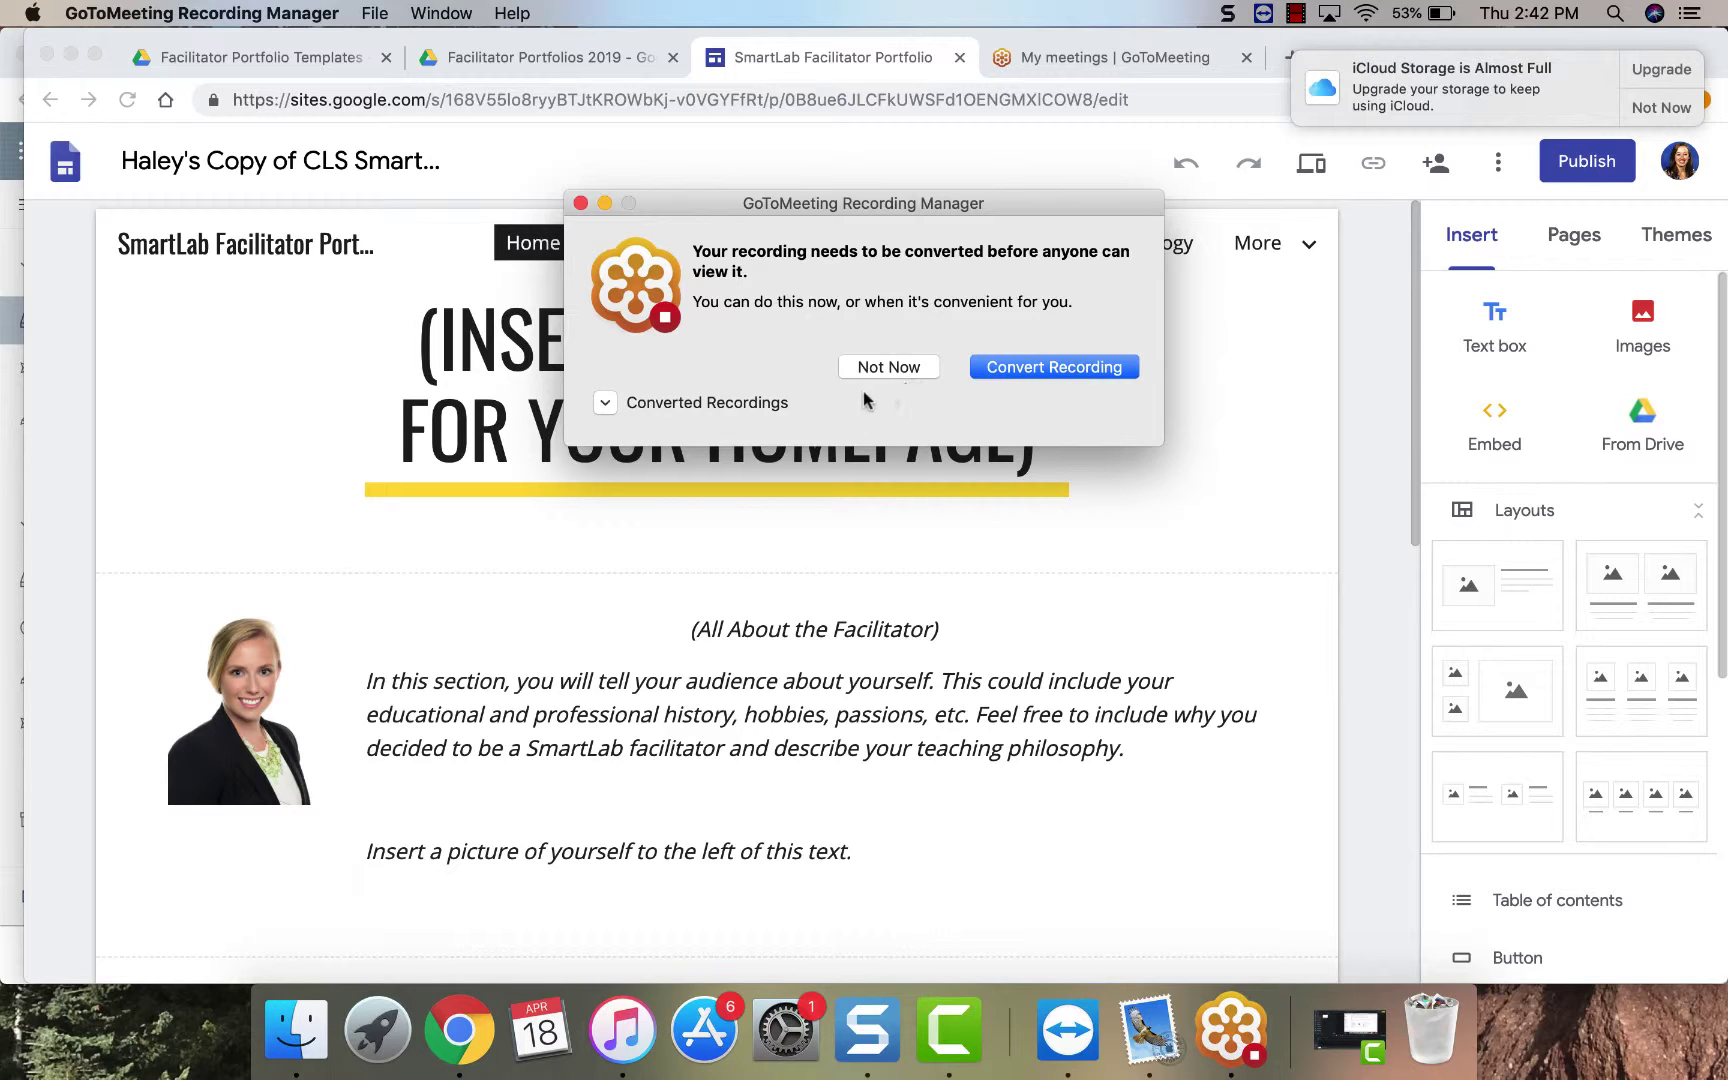
{"action": "left_click", "coordinate": [886, 369]}
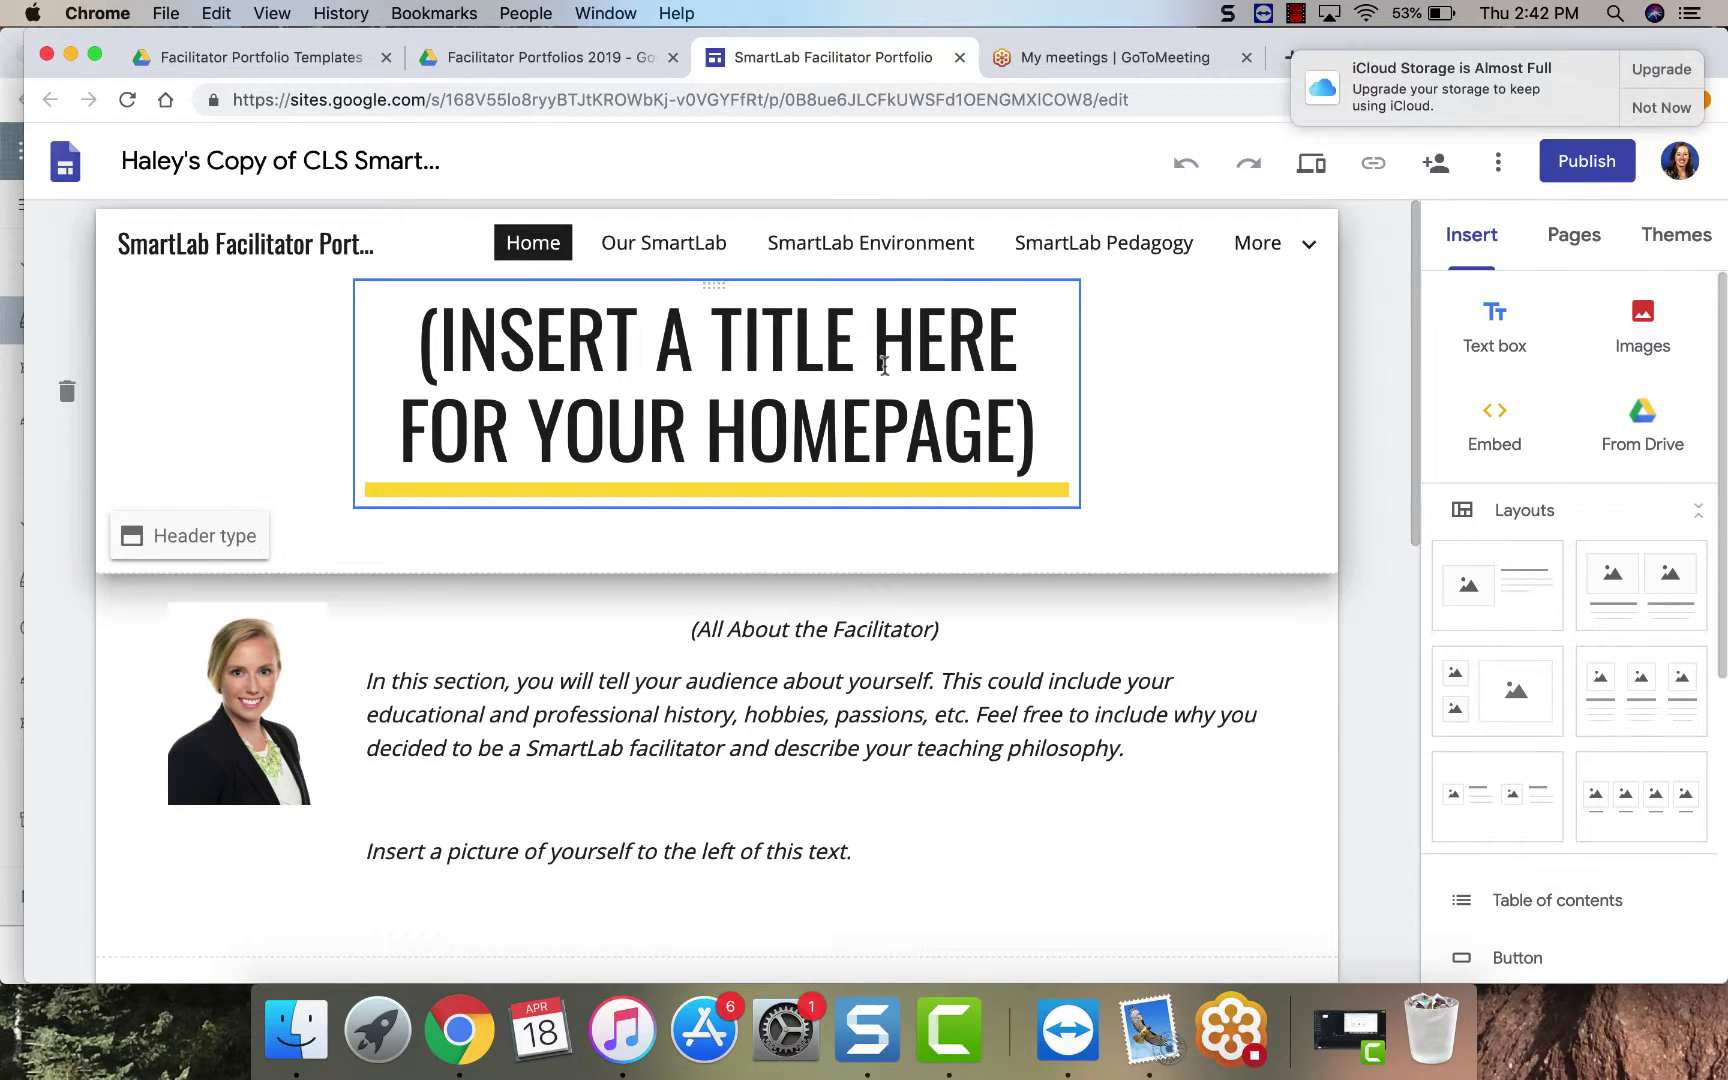